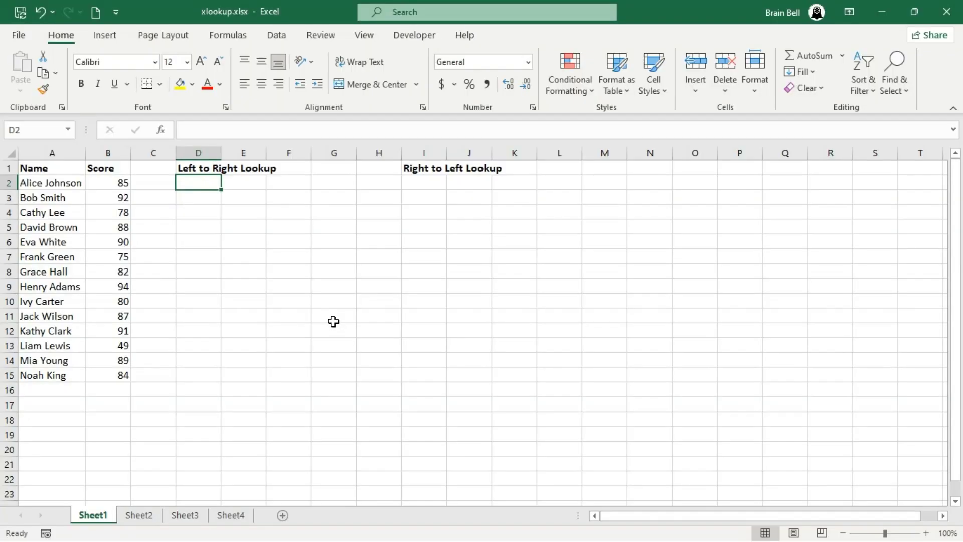
Step: In D2, enter an XLOOKUP formula searching A2:A15 for the full name from row 2, as quoted text, and returning from B2:B15
text(=)
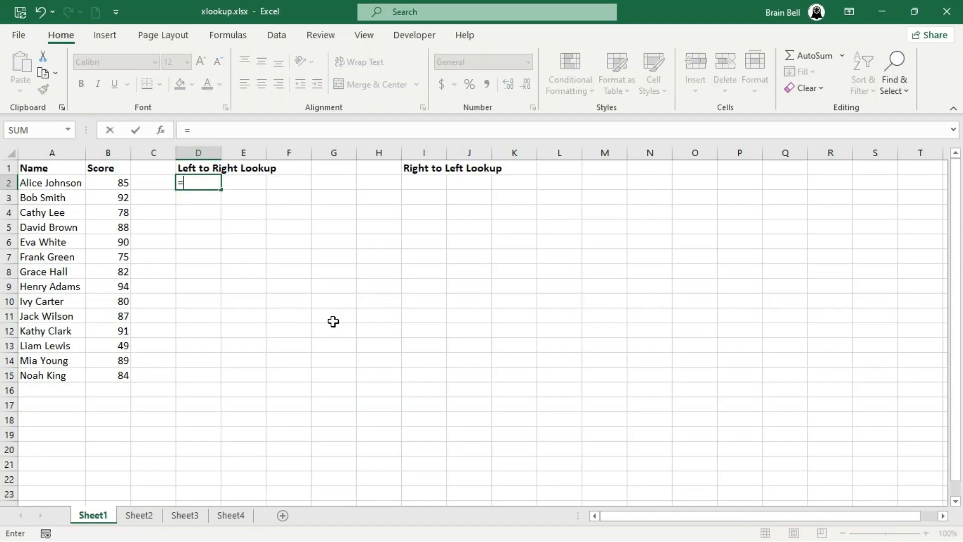
text(XLOOKUP)
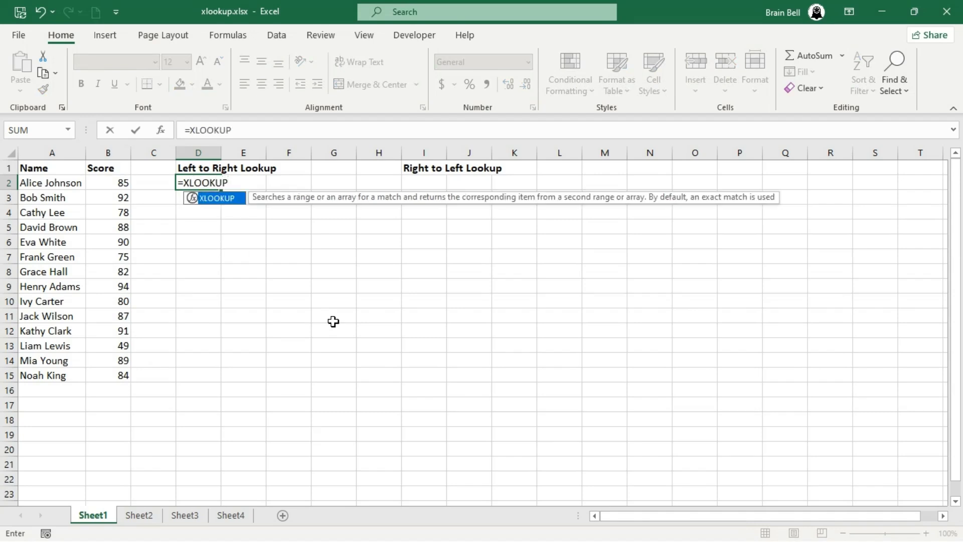
text((")
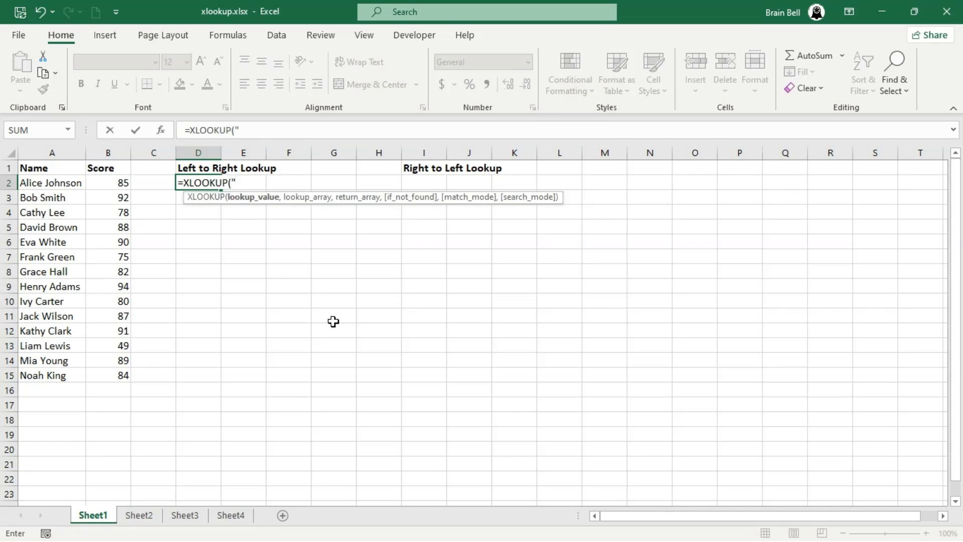
text(a)
key(BackSpace)
text(Alice Johnson)
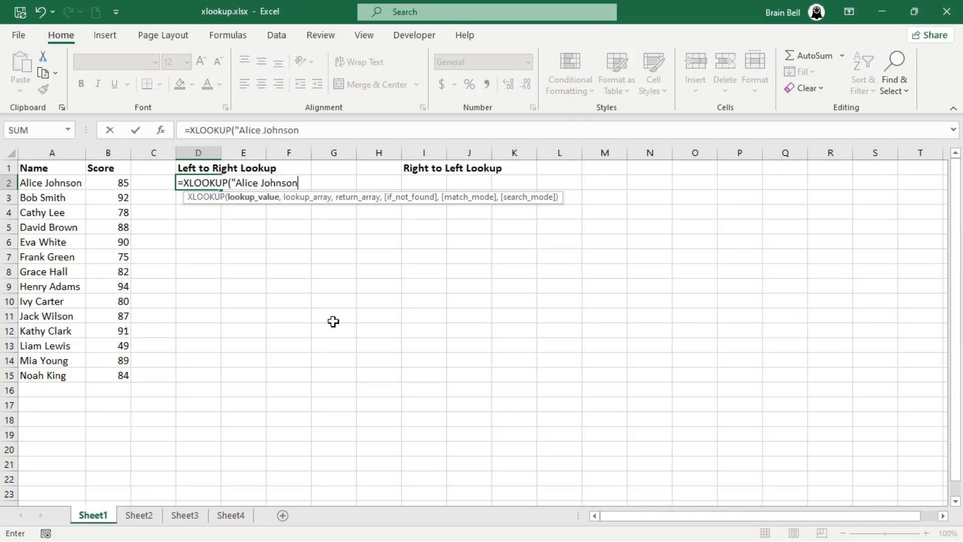
text(", )
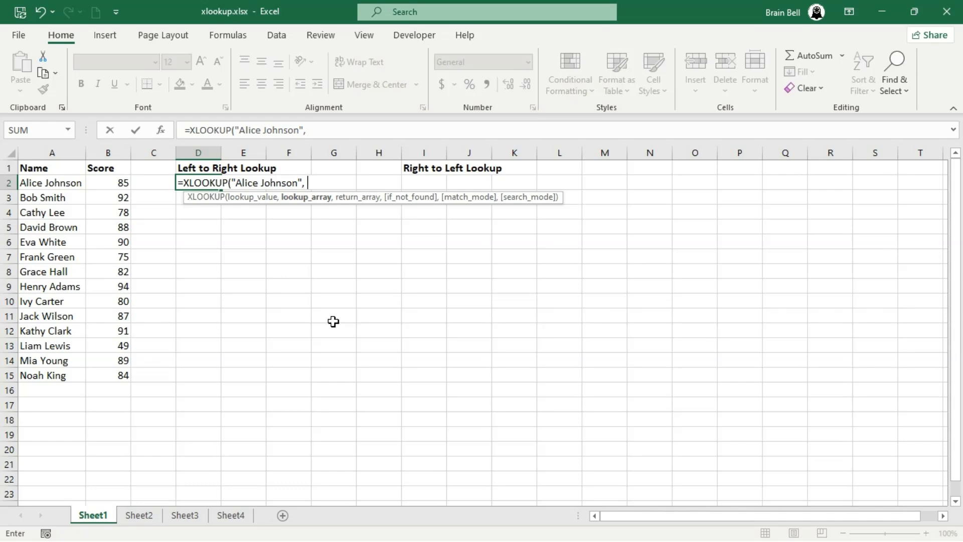
text(a)
key(BackSpace)
text(A2:A1)
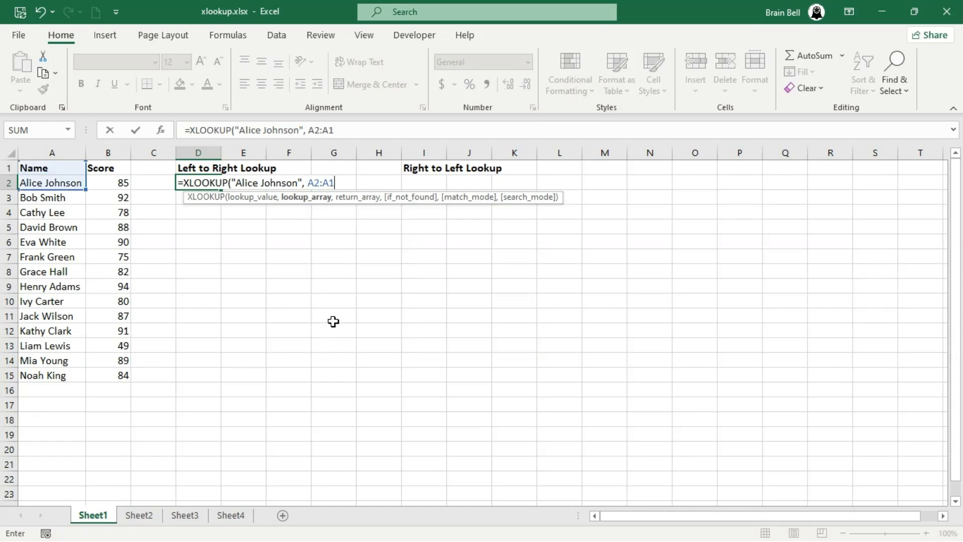
text(5, B2:B)
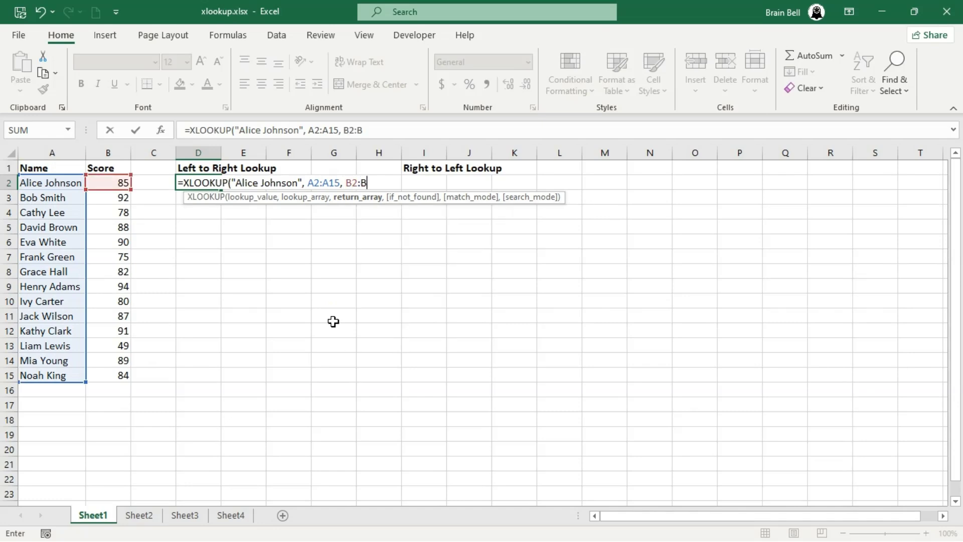
text(15))
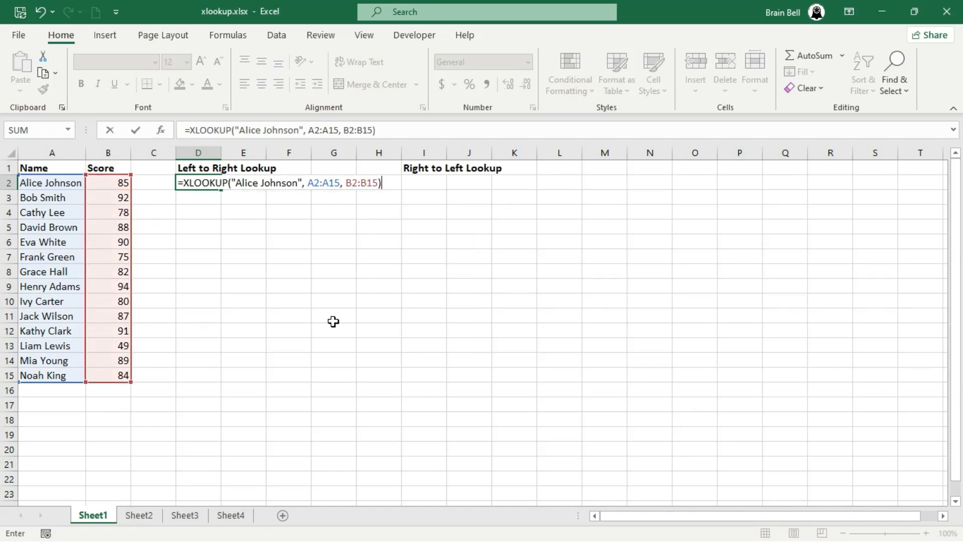
key(Return)
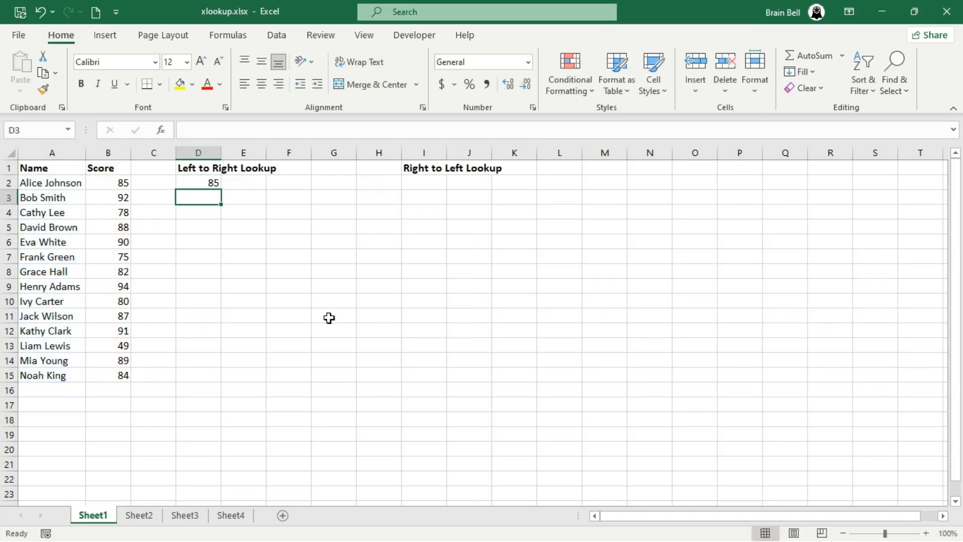
Step: In D3, enter an XLOOKUP formula searching A2:A15 for the full name from row 5, as quoted text, and returning from B2:B15
click(102, 184)
drag(63, 185, 111, 183)
click(211, 185)
key(Down)
text(=XLOOKUP("David Brown)
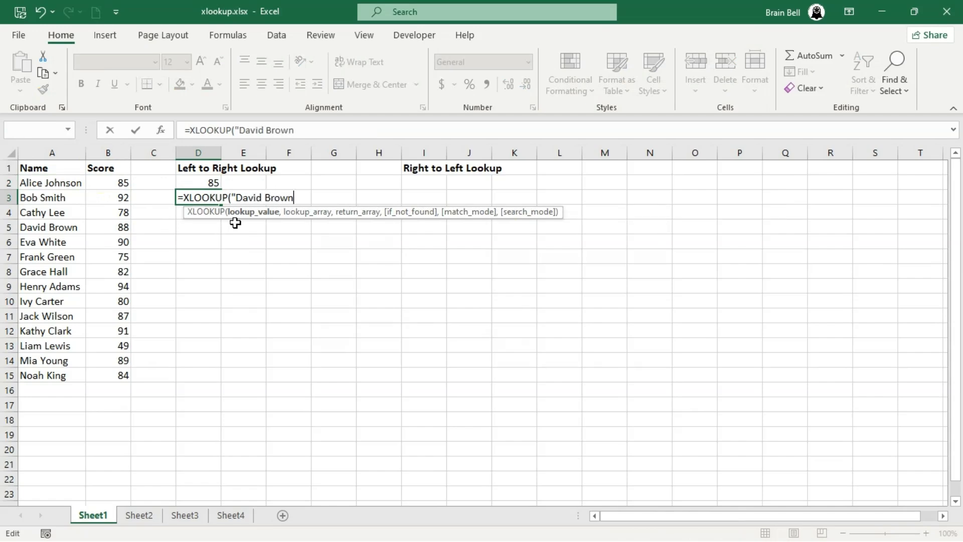
text(", A2:A15, B2:B15))
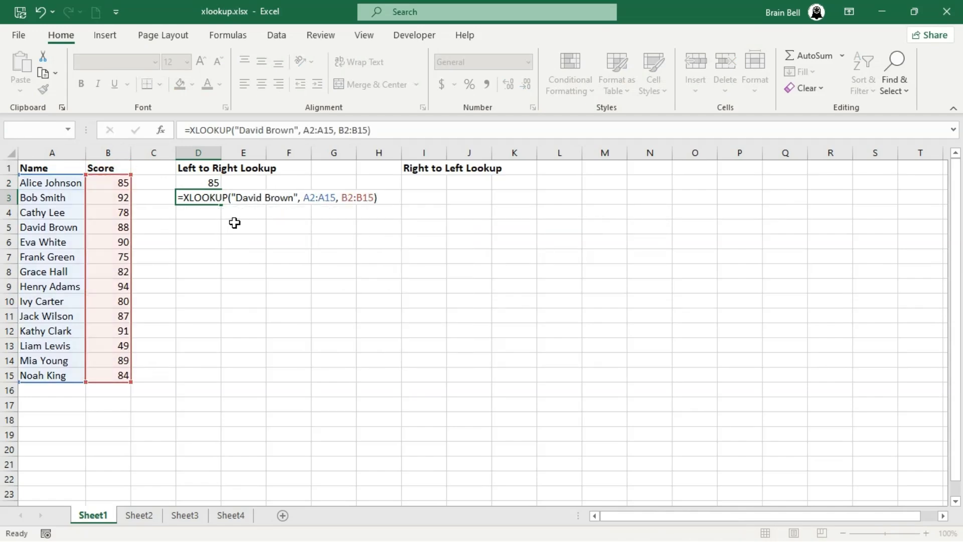
key(Return)
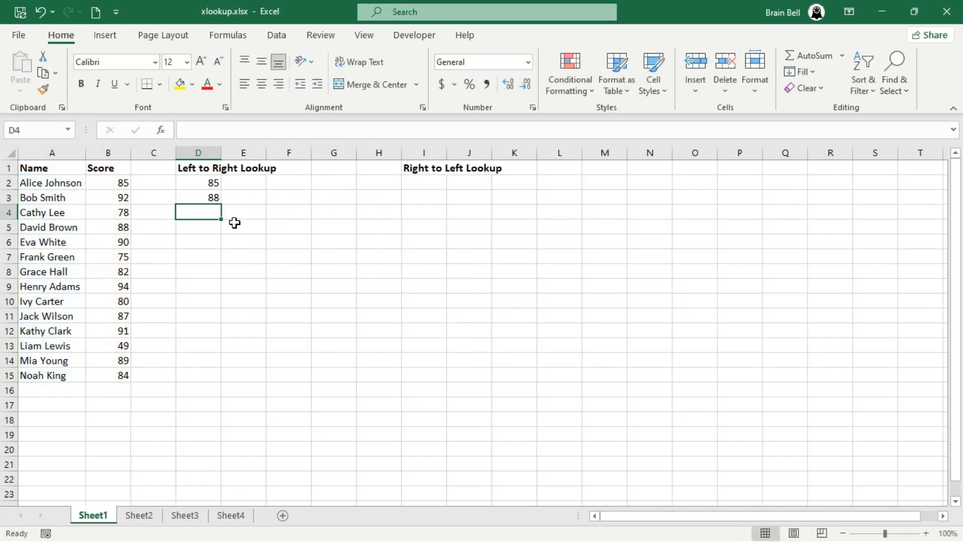
Step: Enter the formula =XLOOKUP("ABC", A2:A15, B2:B15) in cell D4 to look up a name missing from the list
text(=XLOOKUP()
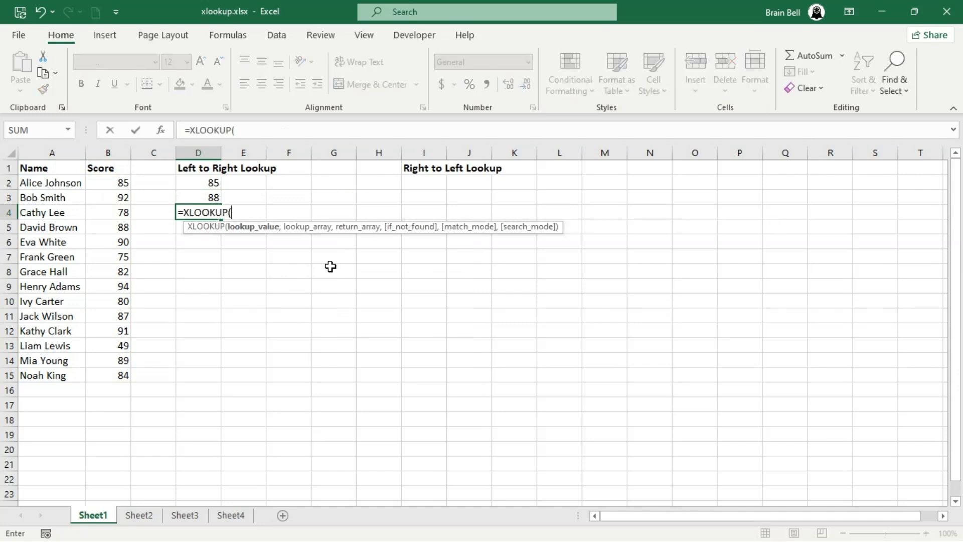
text("ABC", A)
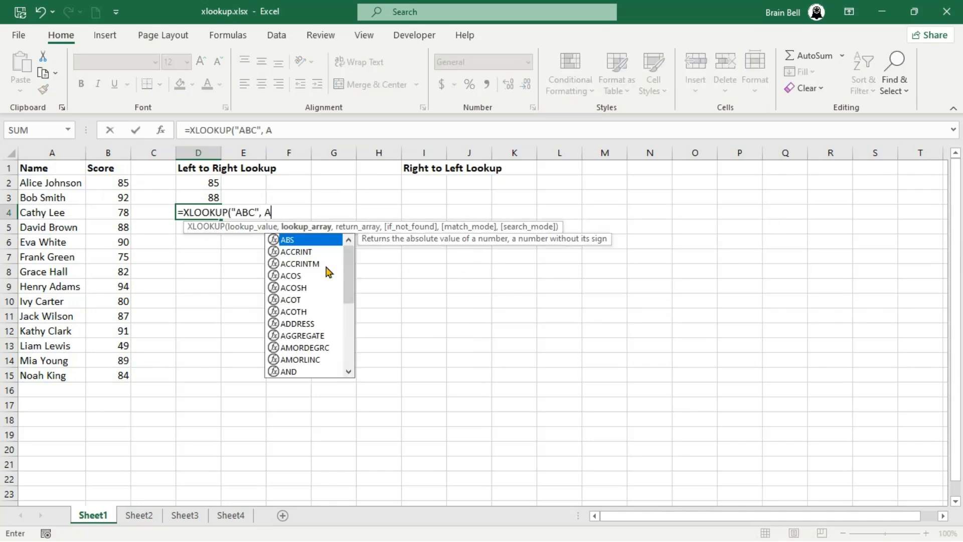
text(2:A15, B2:B)
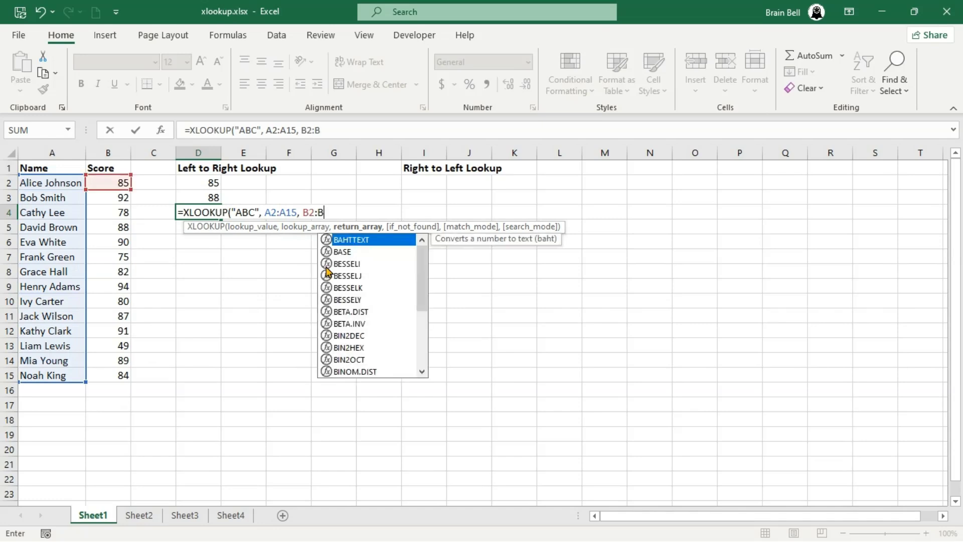
text(15))
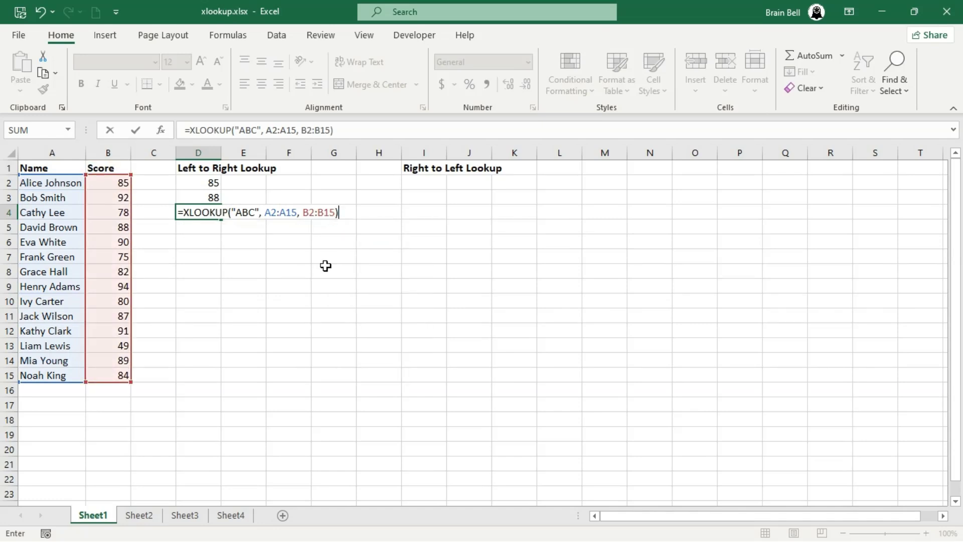
key(Return)
key(Up)
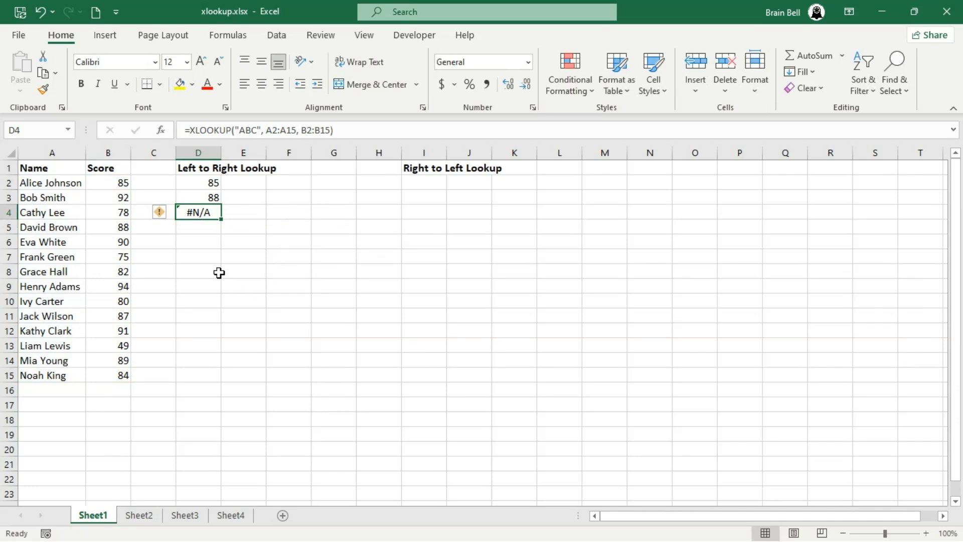
Step: Add "Not Found" as the if_not_found argument of the XLOOKUP formula in D4
double_click(196, 211)
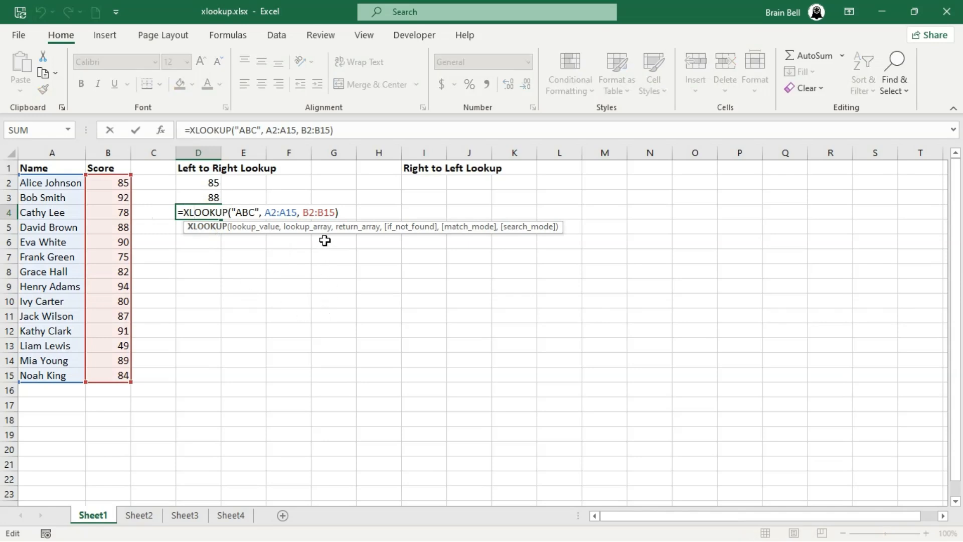
click(329, 212)
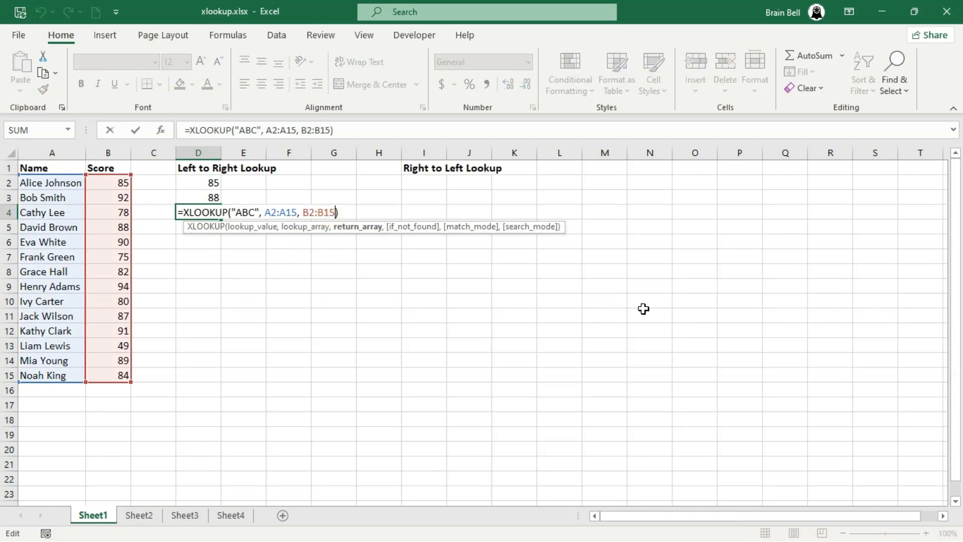
key(Right)
text(, )
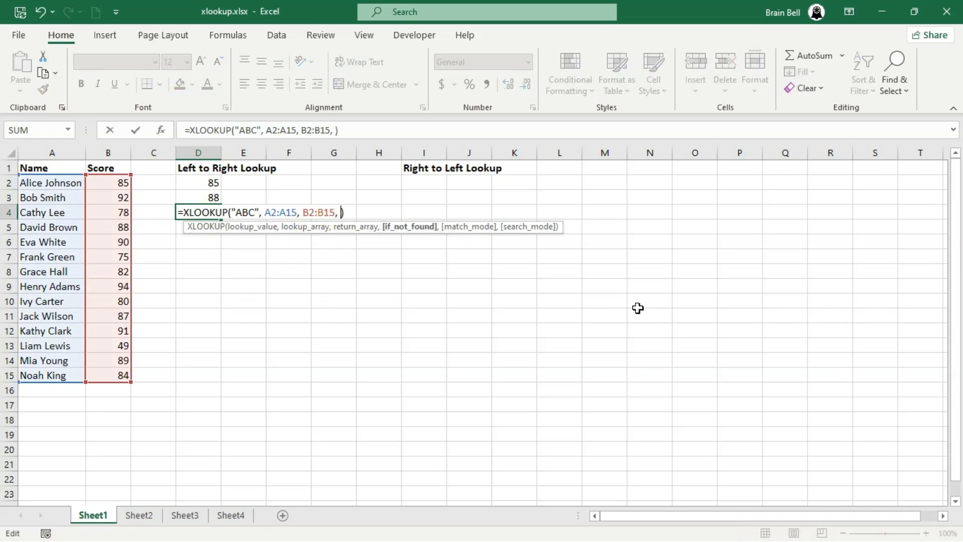
text("No)
key(BackSpace)
key(BackSpace)
text(Not Found")
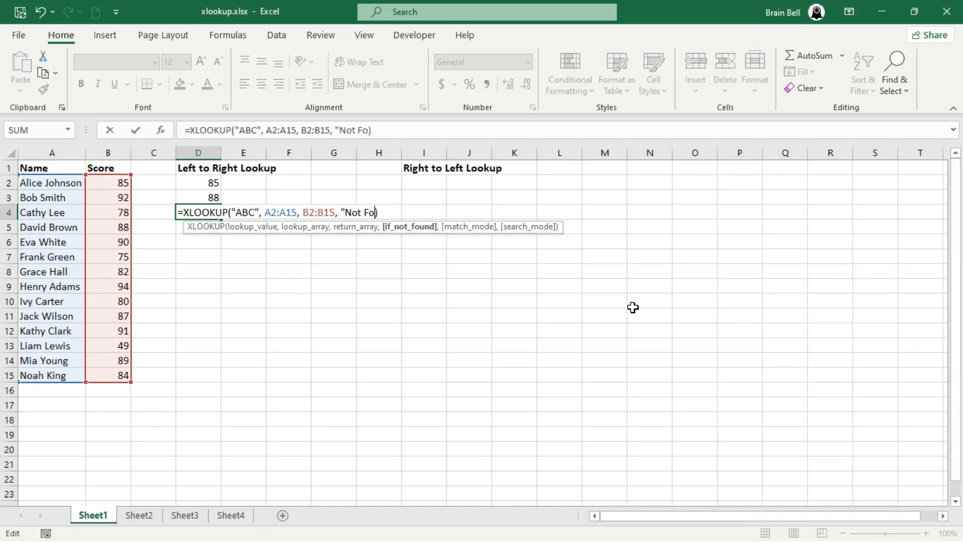
key(Return)
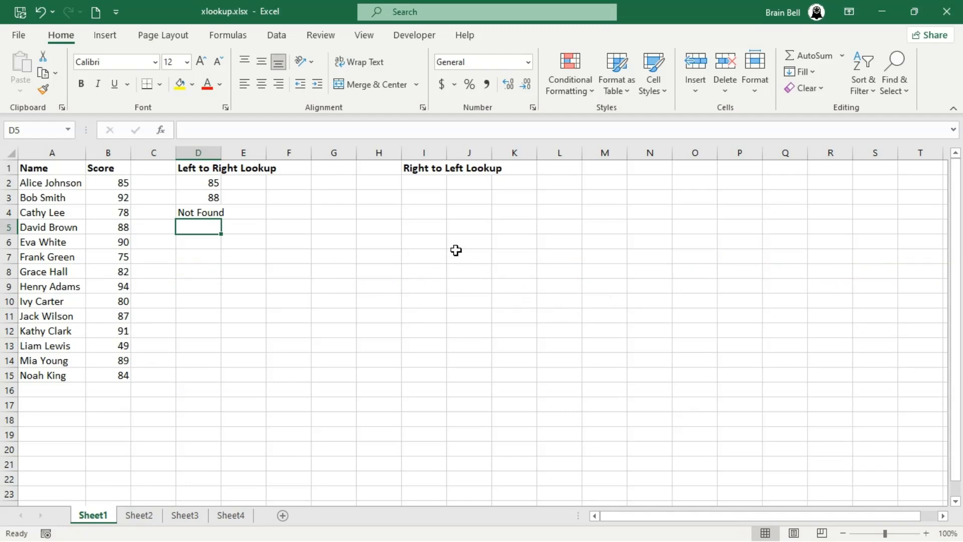
Step: Enter =XLOOKUP(92, B2:B15, A2:A15) in cell I2 to find the name belonging to score 92
click(425, 183)
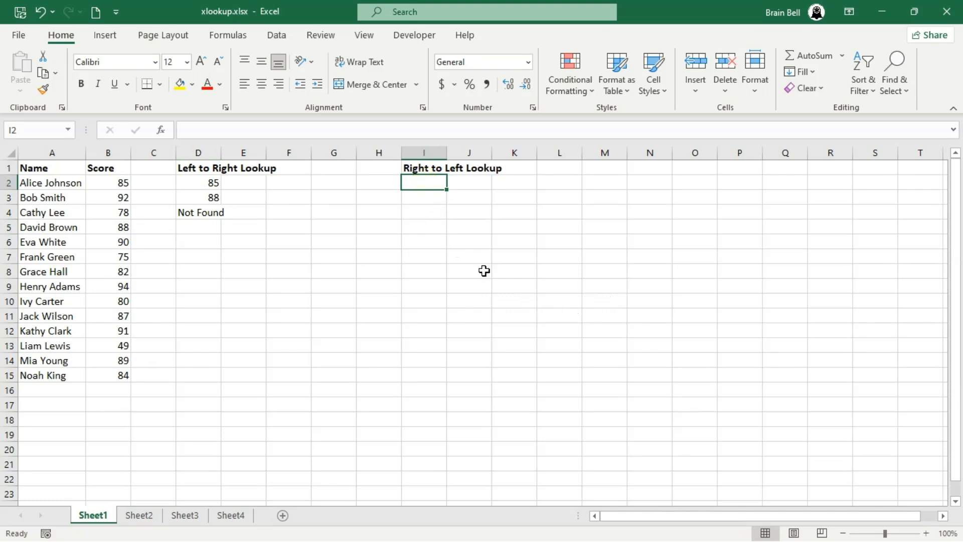
text(=X)
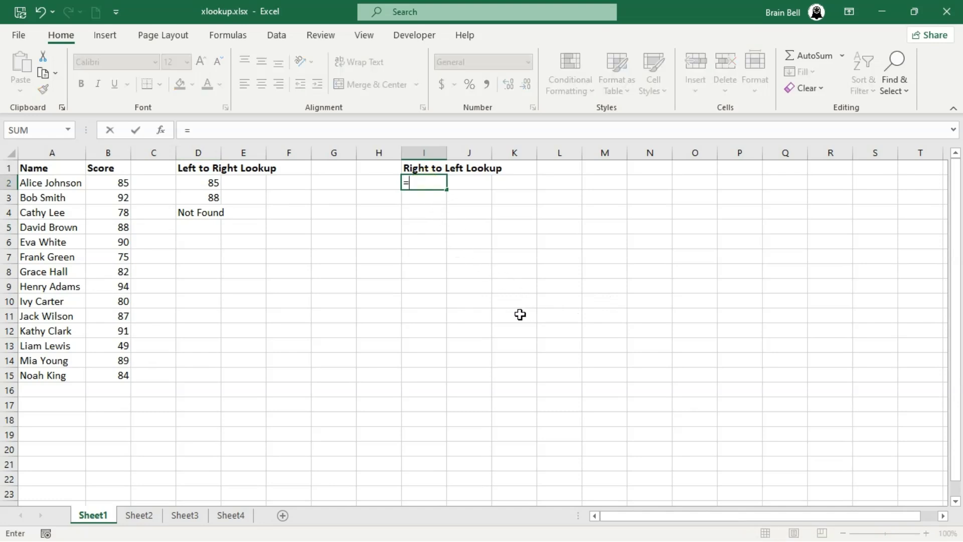
key(BackSpace)
text(XLOOKUP()
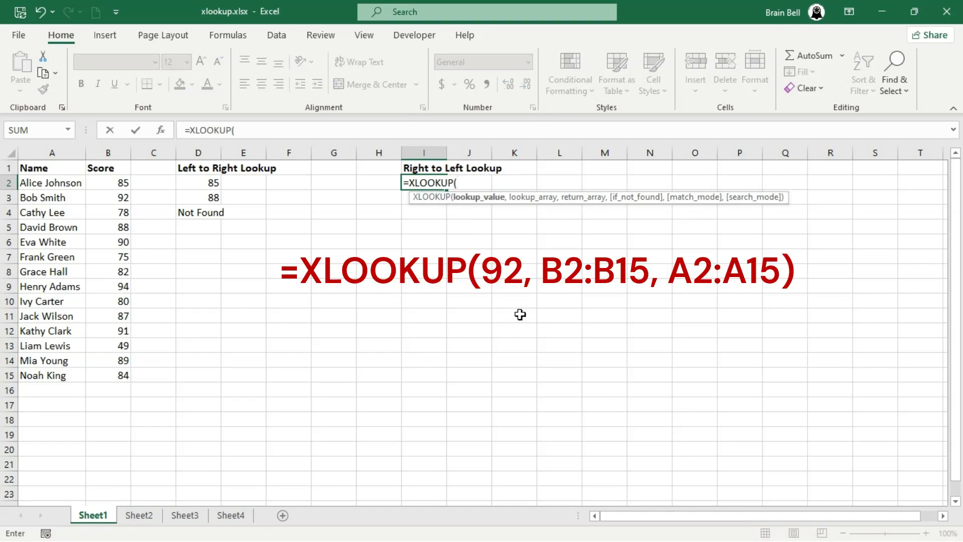
text(92, )
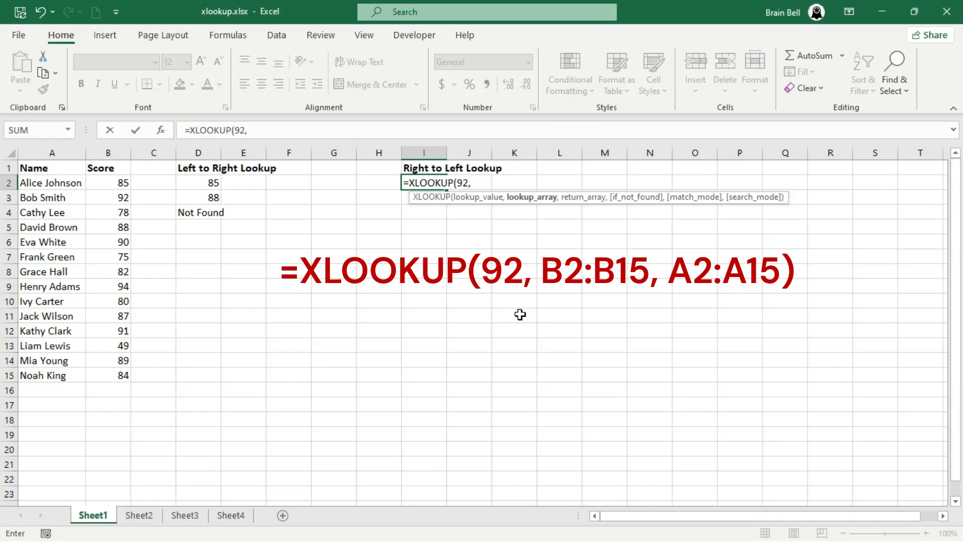
text(B2:B)
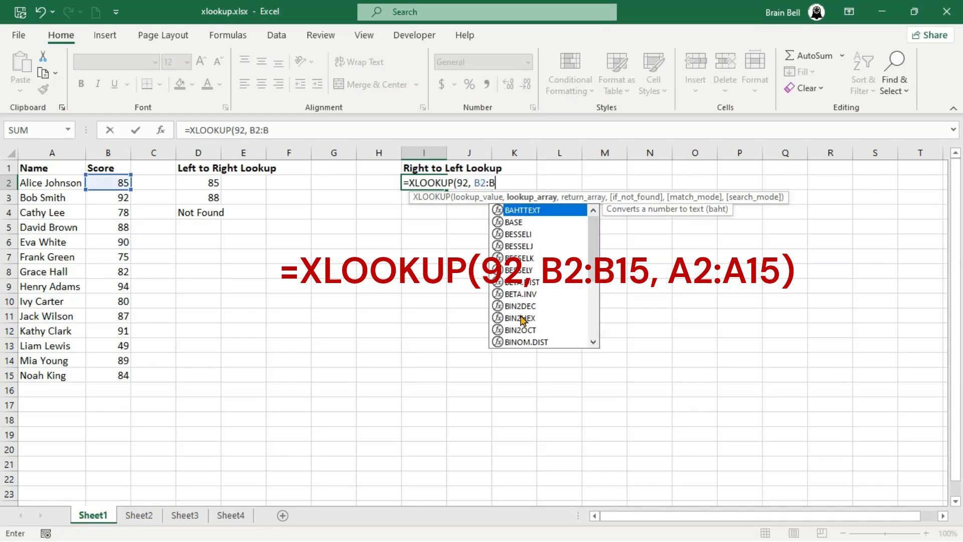
text(15, A)
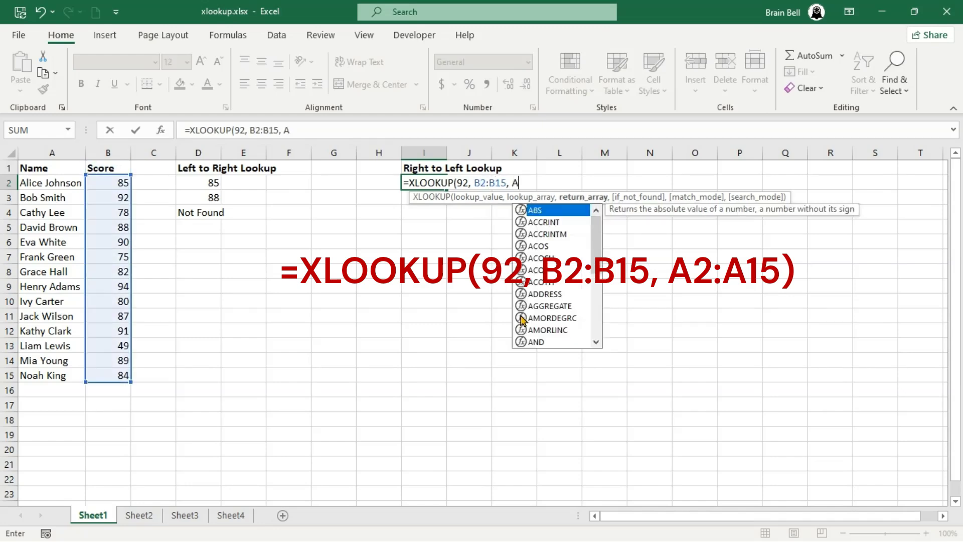
text(2:A15))
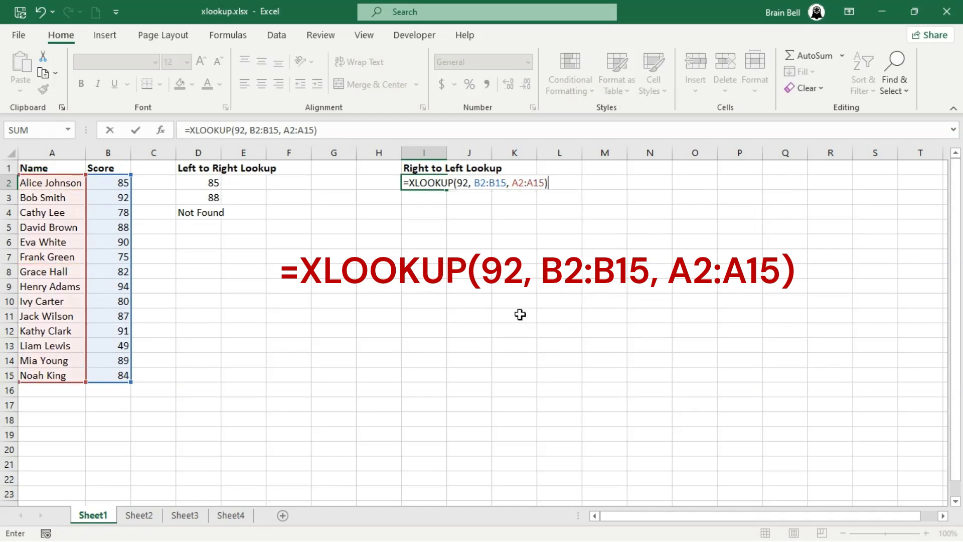
key(Return)
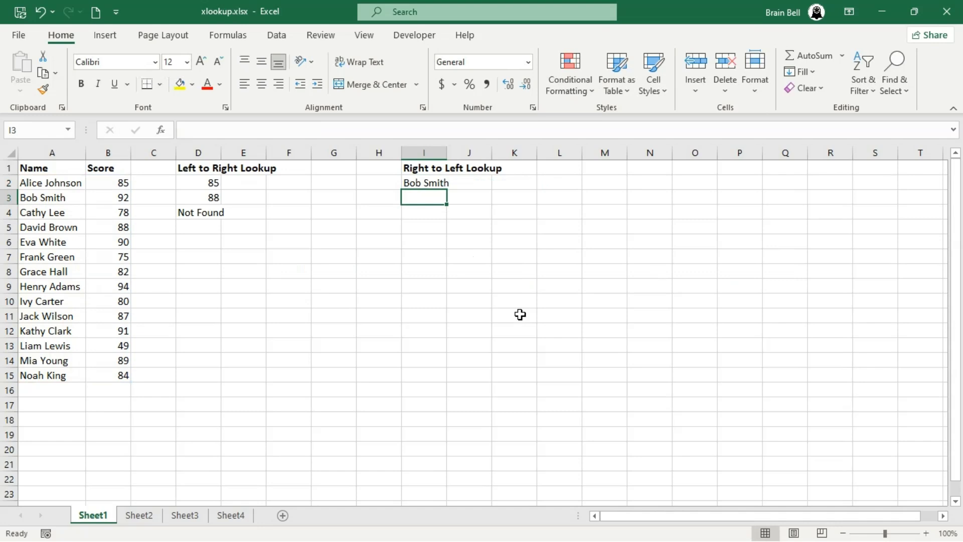
Step: Enter the formula =XLOOKUP(40, B2:B15, A2:A15) in cell I3 to look up a score missing from the list
text(=X)
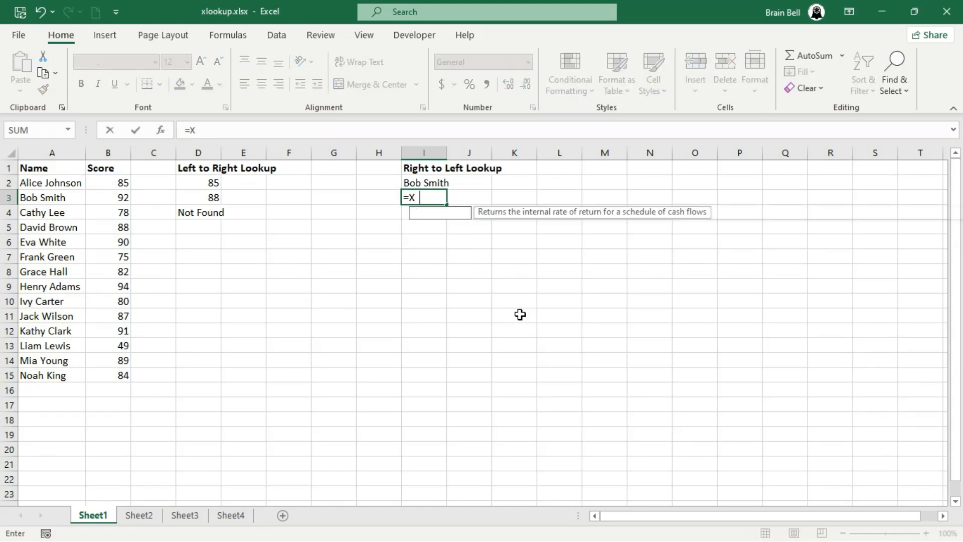
text(LOOKUP()
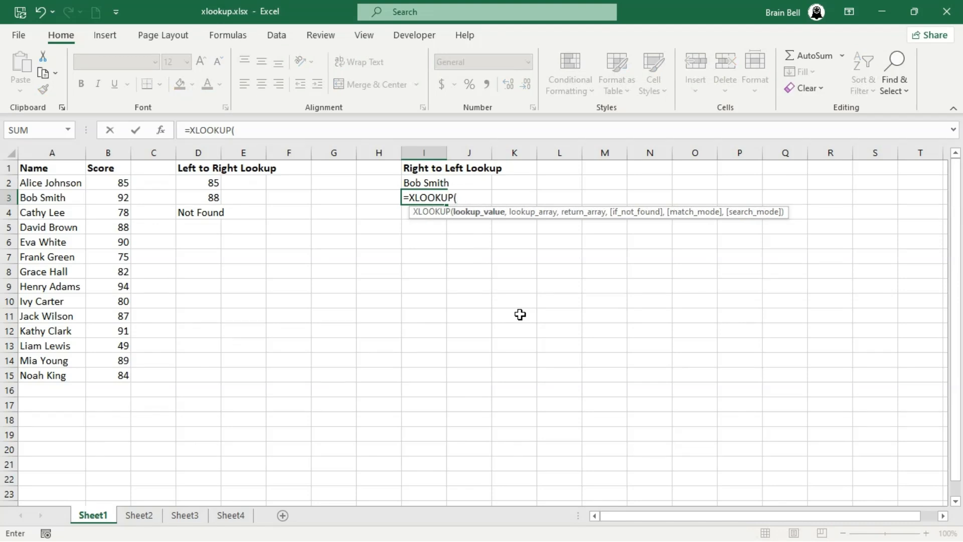
text(40,)
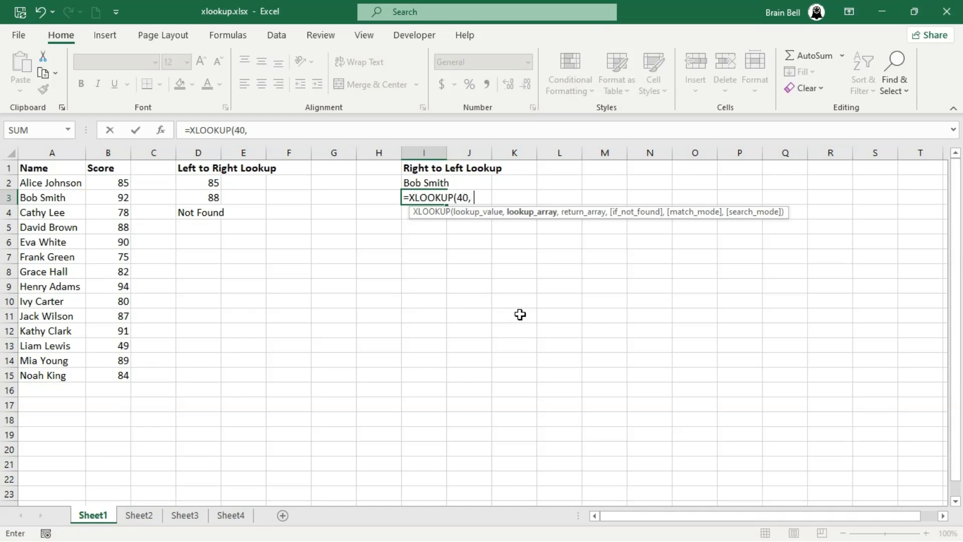
text( B2:B)
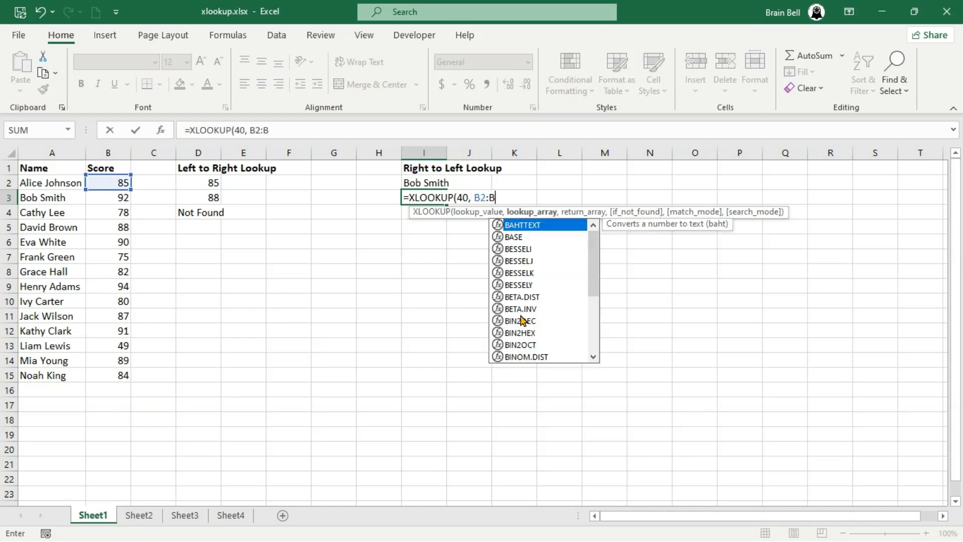
text(15, A2:)
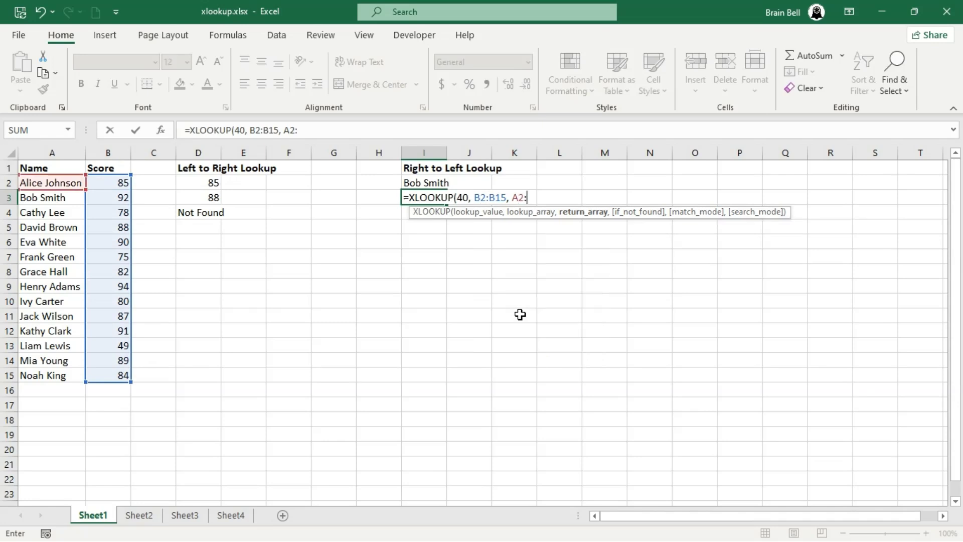
text(A15))
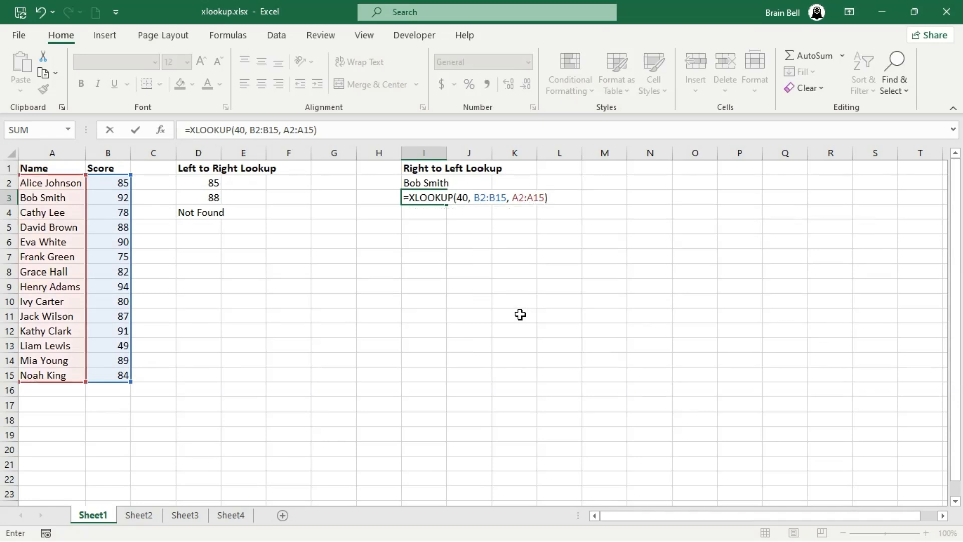
key(Return)
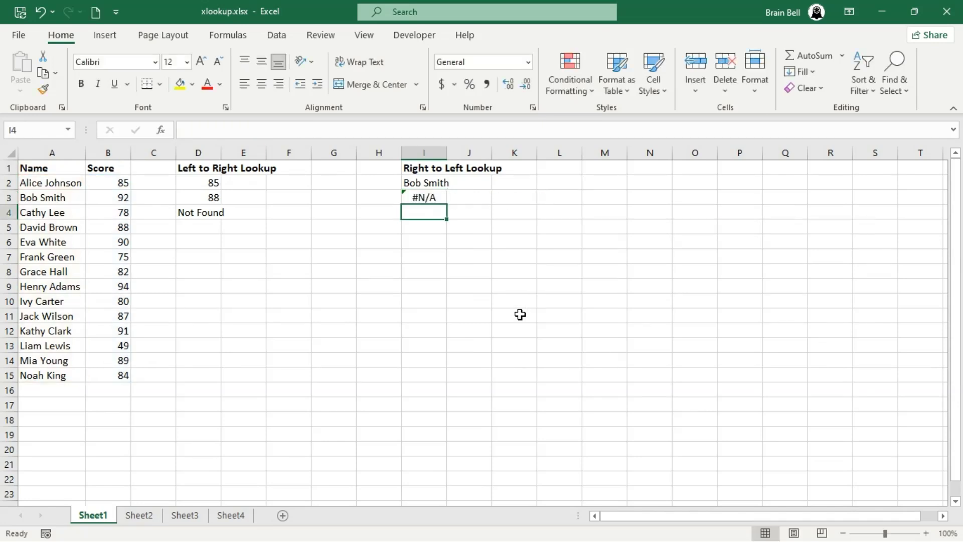
Step: Add "Not Found" as the if_not_found argument of the XLOOKUP formula in I3
key(Up)
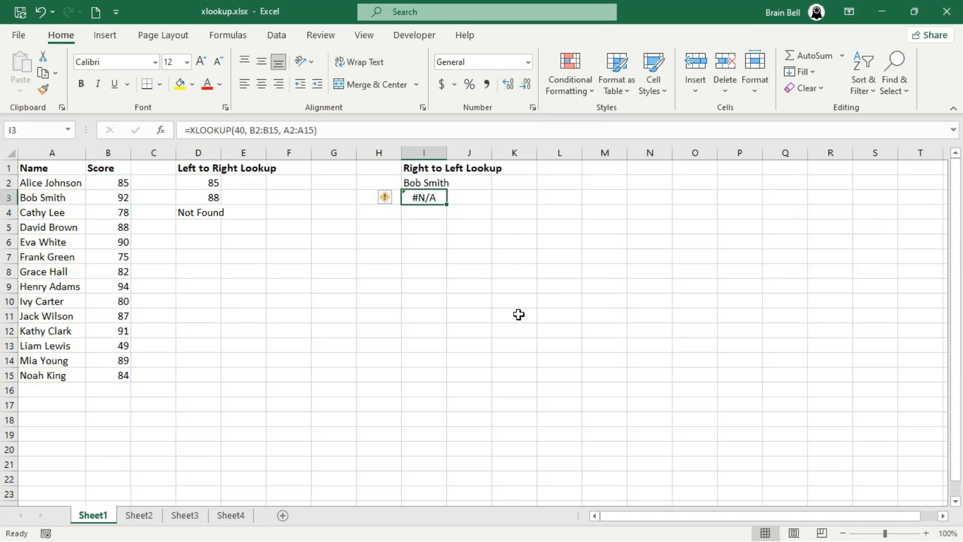
click(426, 198)
double_click(426, 199)
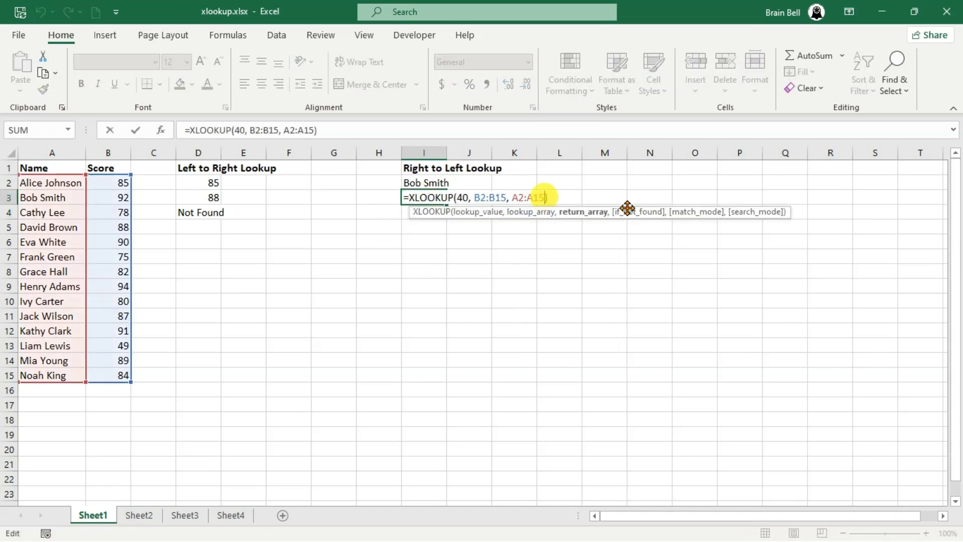
text(, )
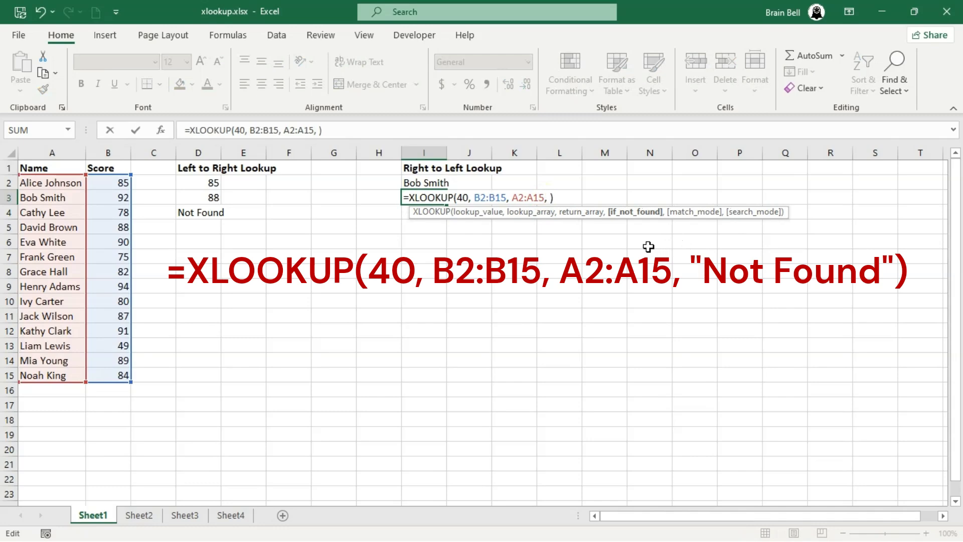
text(")
text(Not Found)
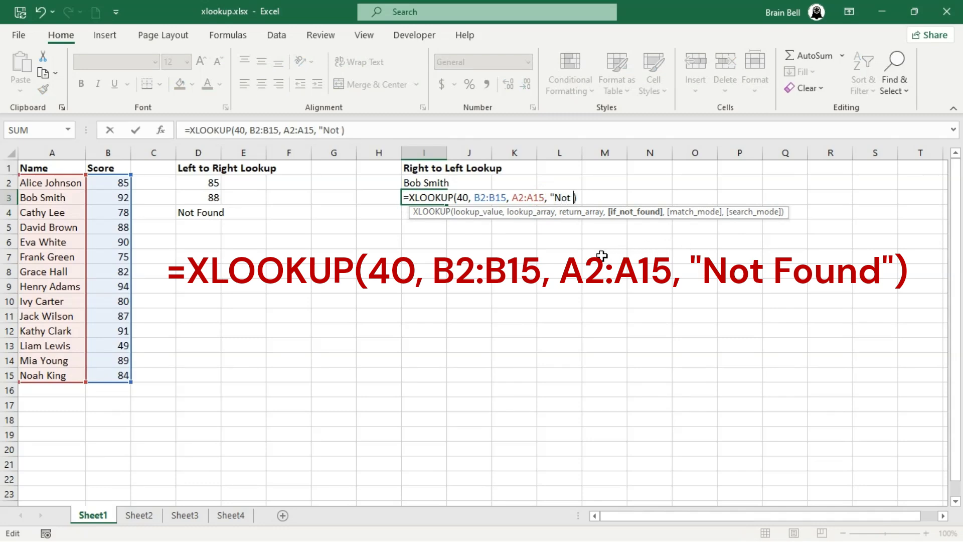
text(")
key(Return)
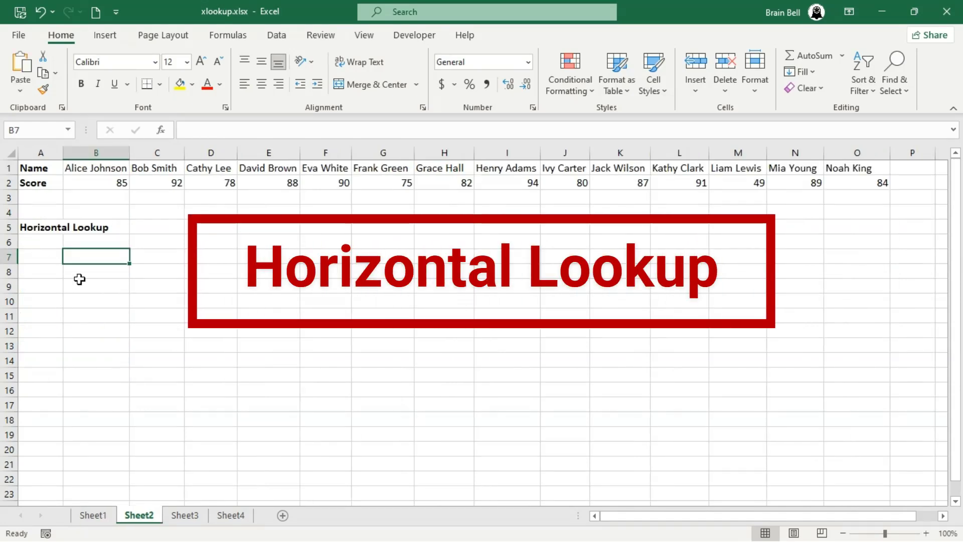
Step: In B7 on Sheet2, enter an XLOOKUP formula searching B1:O1 for the full name from C1, as quoted text, and returning from B2:O2
click(82, 255)
text(=x)
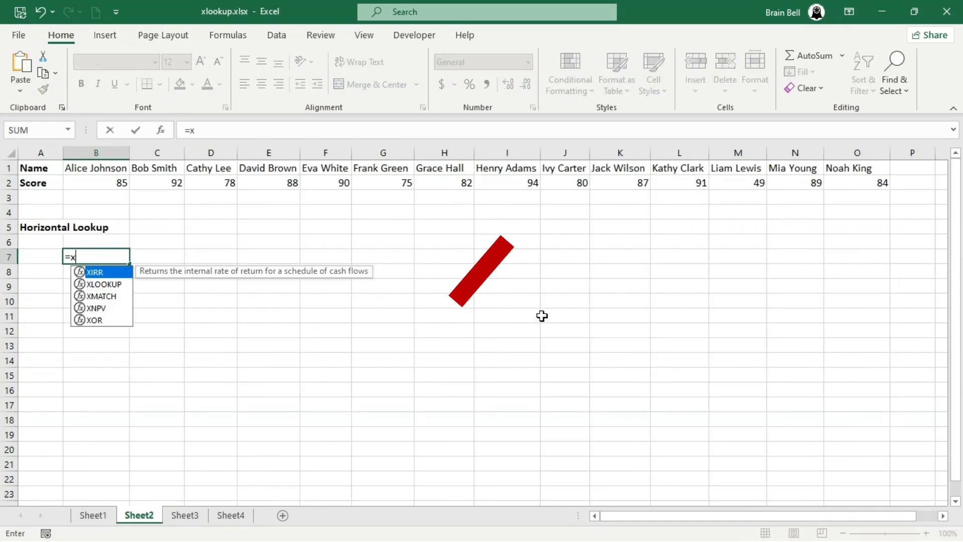
key(BackSpace)
text(XLOOKUP()
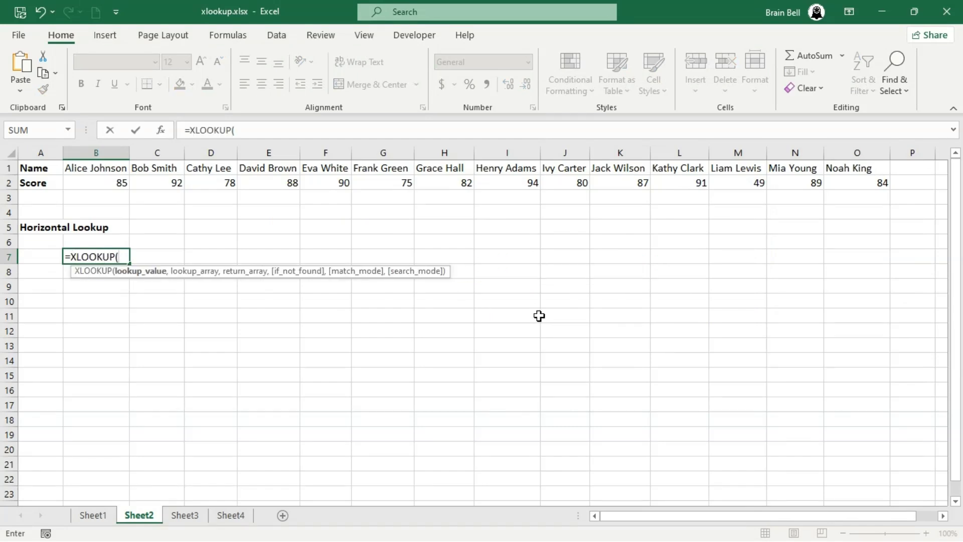
text("Bob Smith", )
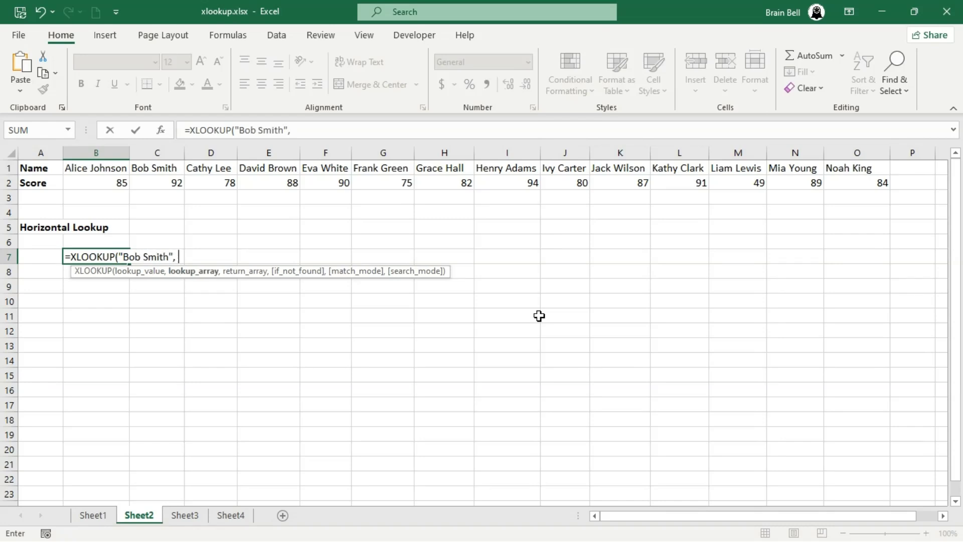
text(b)
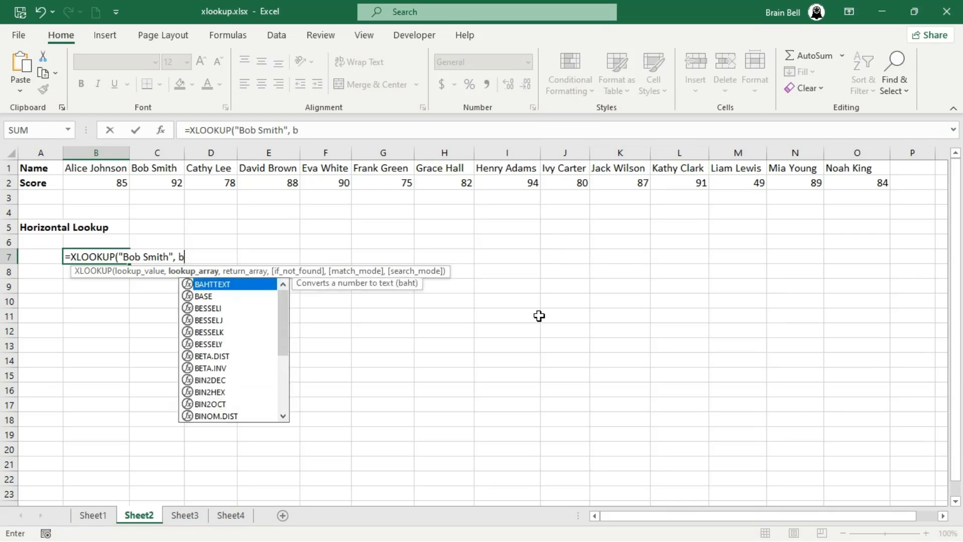
key(BackSpace)
text(B1:)
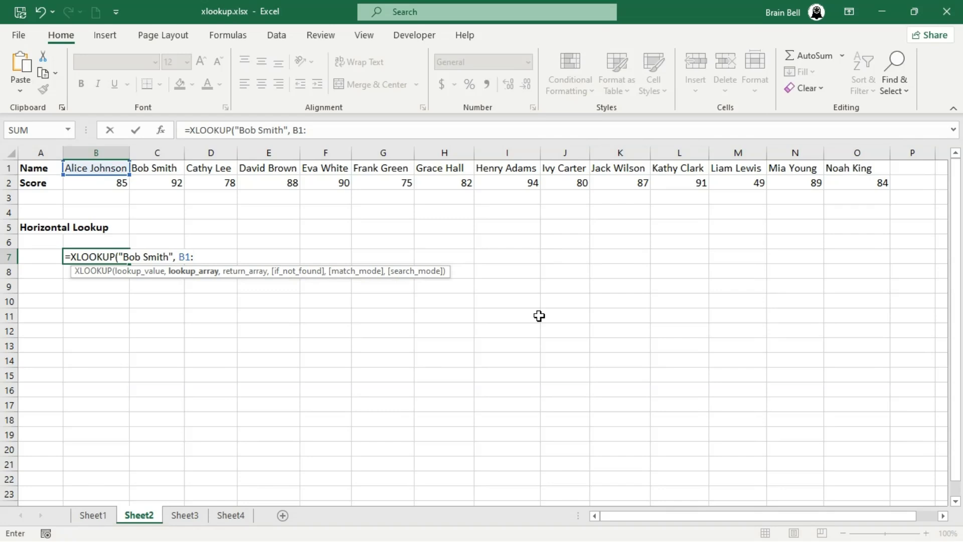
text(O1)
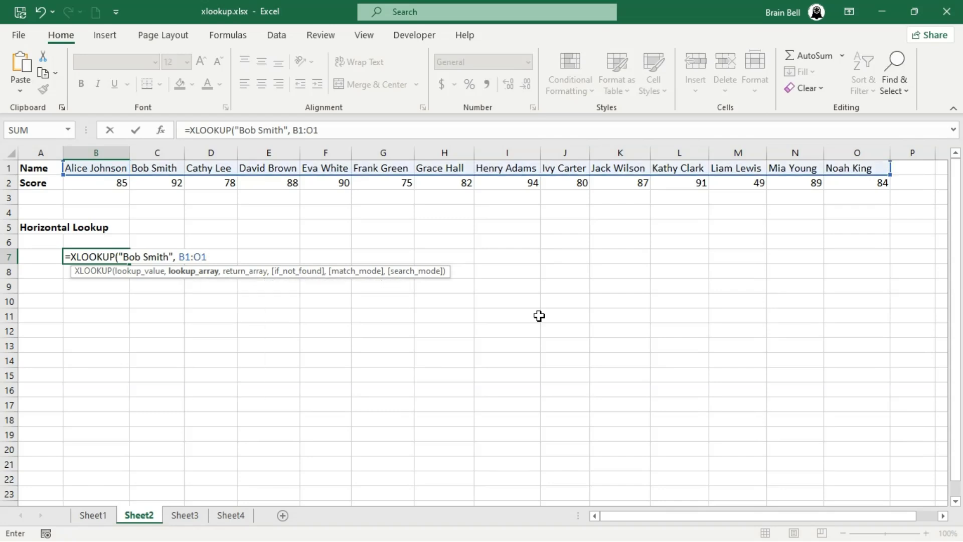
text(, )
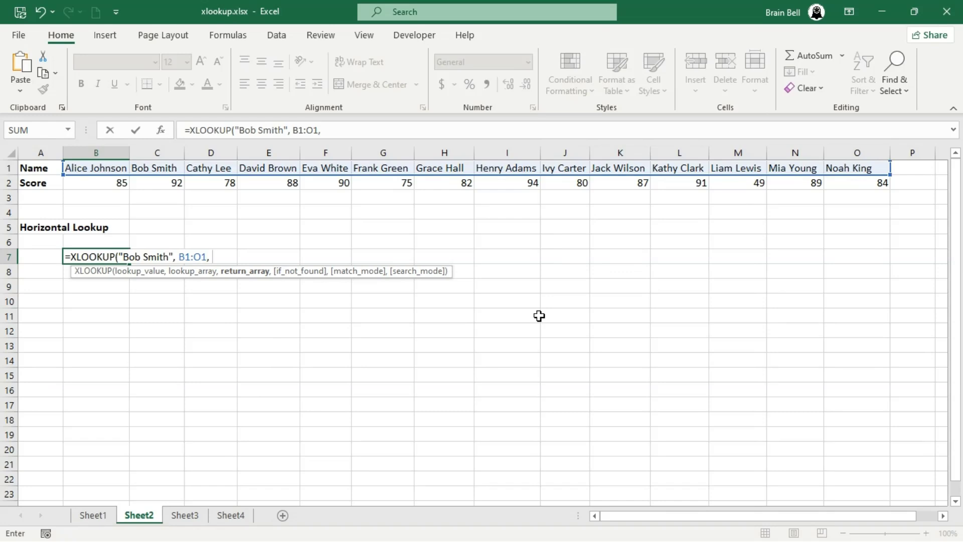
text(B2:)
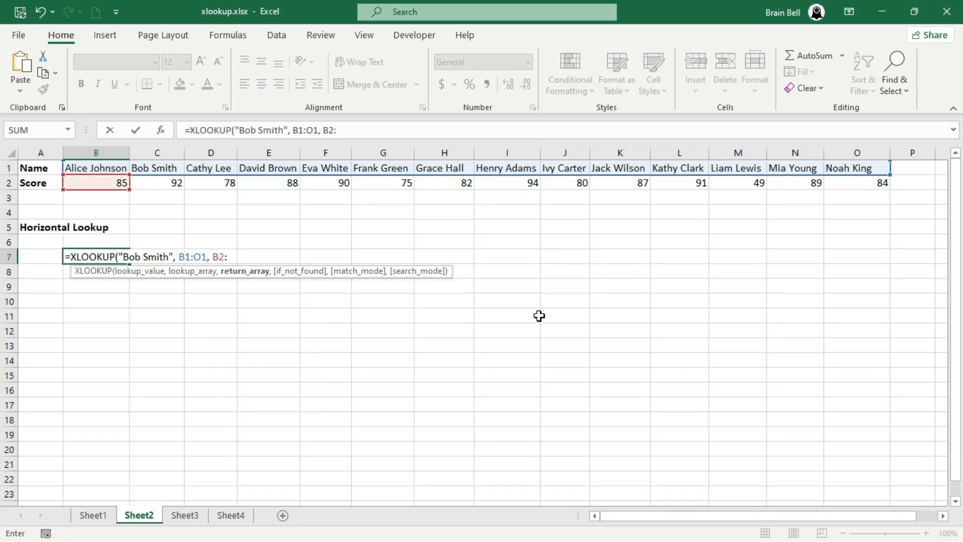
text(O2)
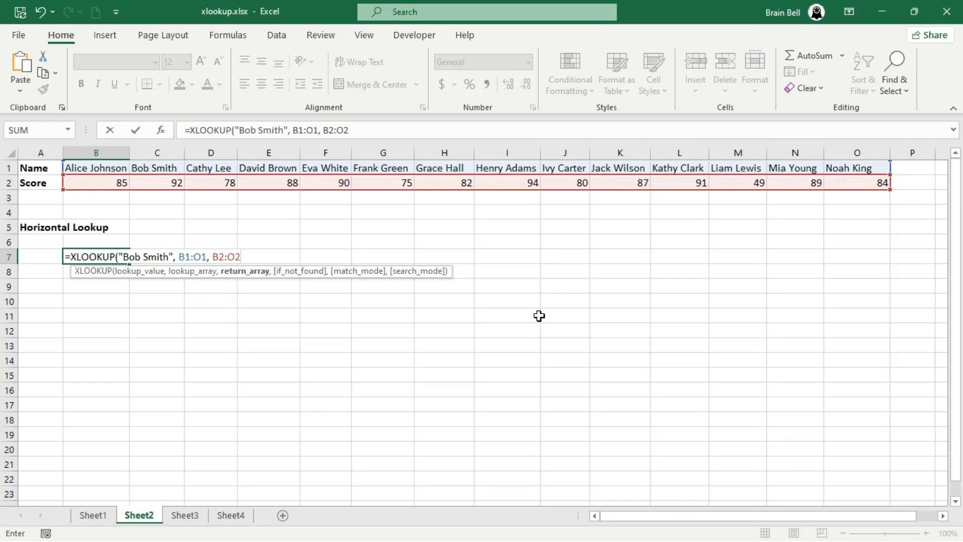
text())
key(Return)
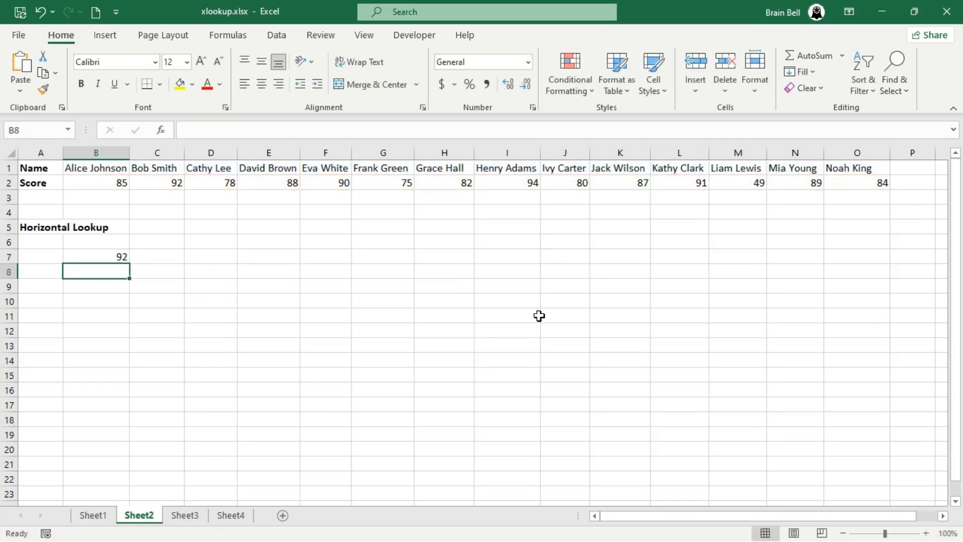
Step: Compare the name and score in C1:C2 with the lookup in B7 and review its formula
drag(173, 167, 161, 183)
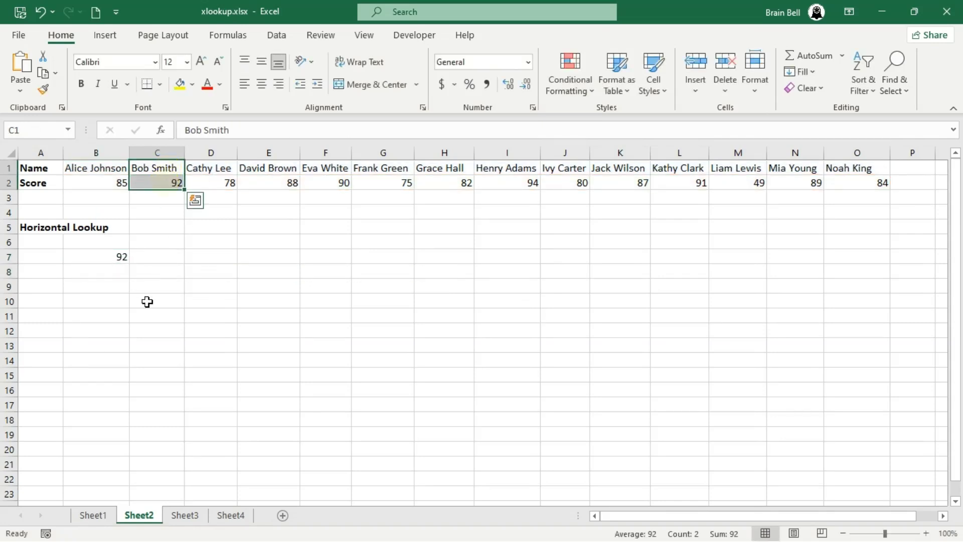
double_click(93, 256)
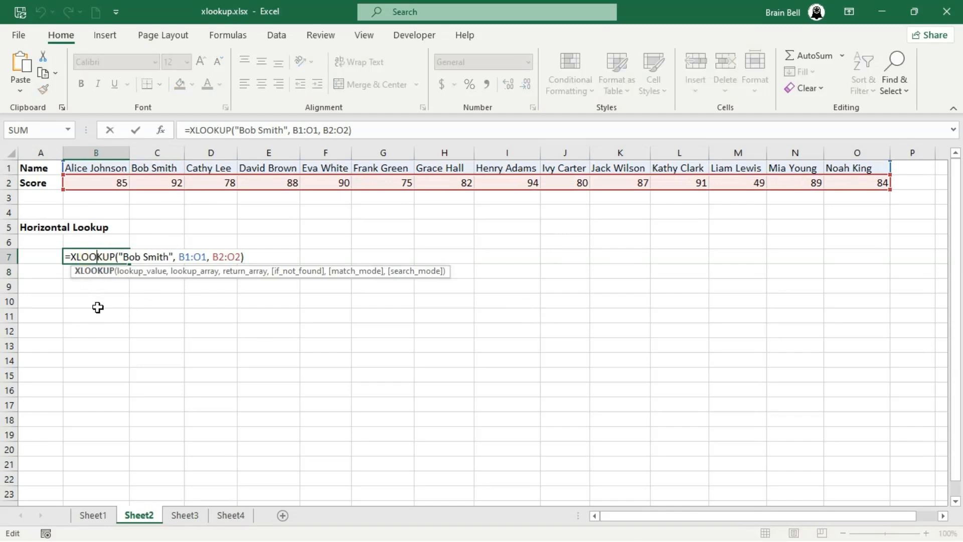
key(Escape)
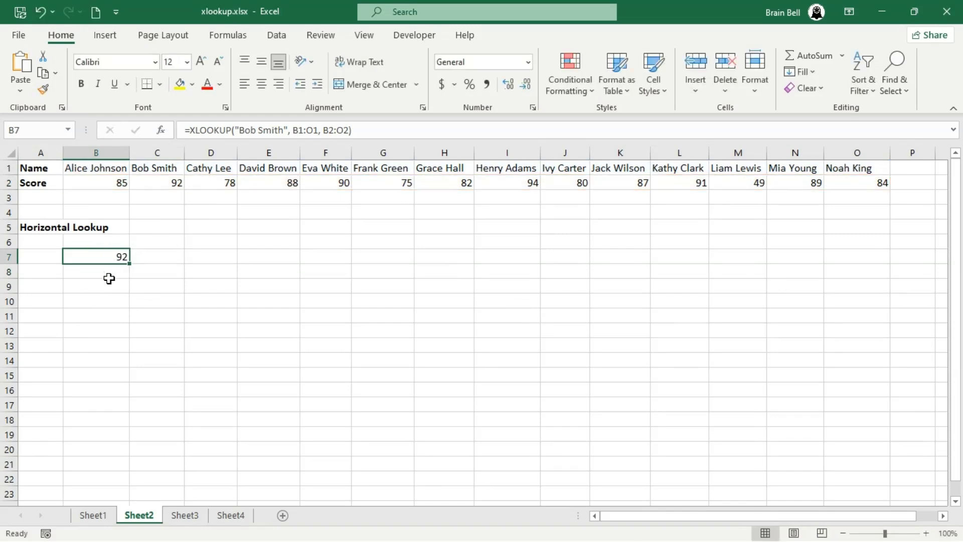
Step: Enter =XLOOKUP(92, B2:O2, B1:O1) in cell B8 to find the name belonging to score 92
click(108, 271)
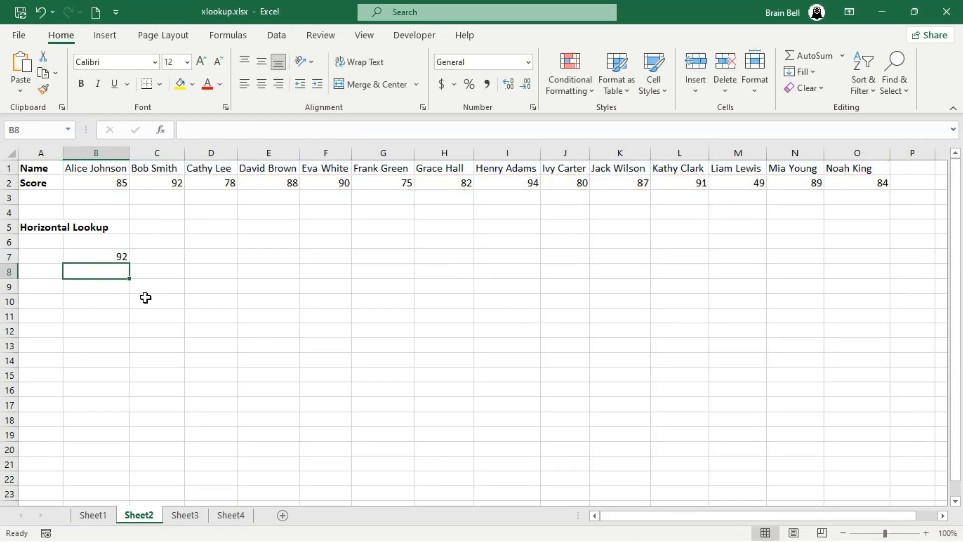
text(=XLOOKUP()
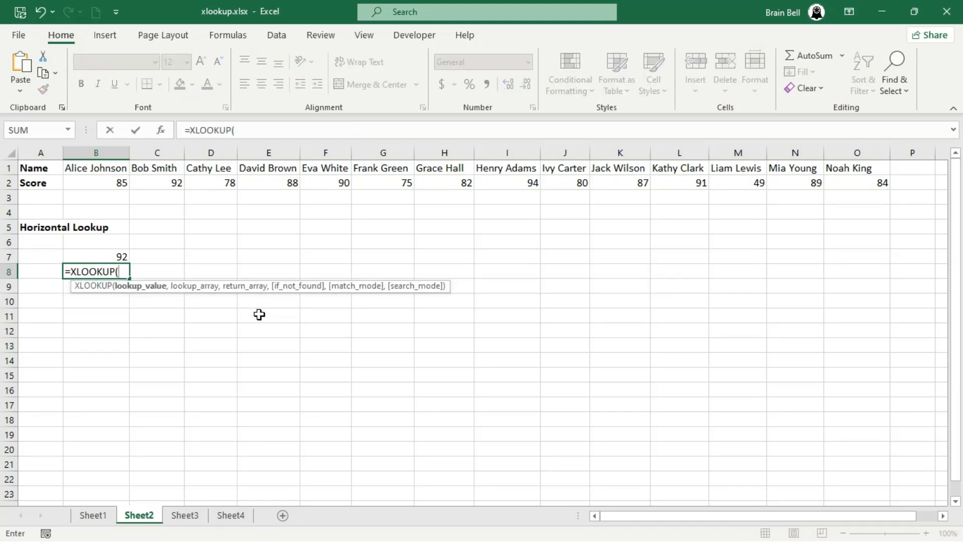
text(92,)
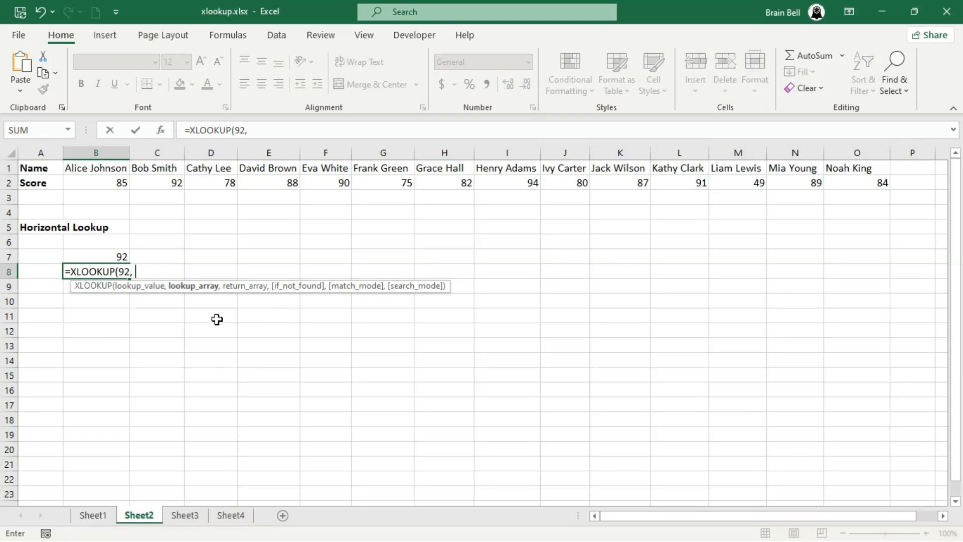
text( B2:O)
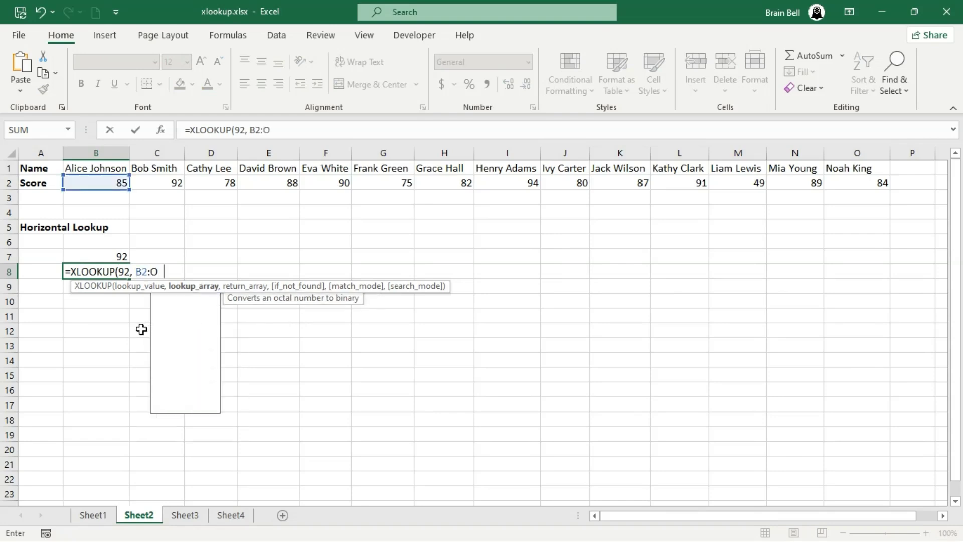
text(2, B)
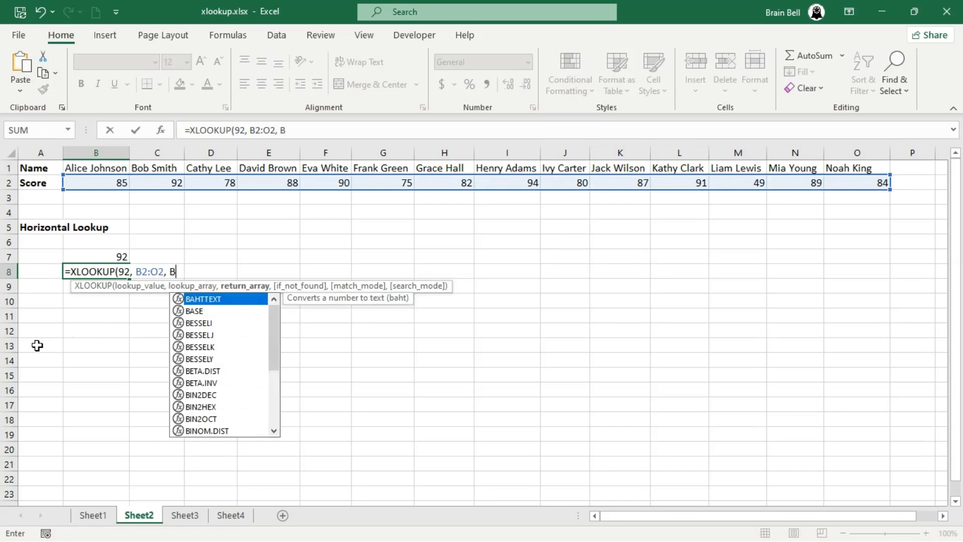
text(1:O1))
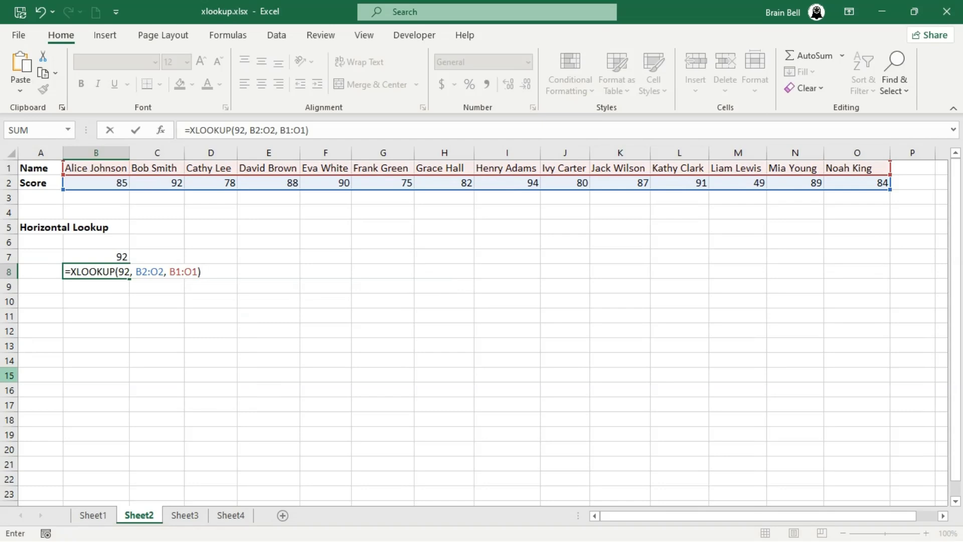
key(Return)
Step: Review the XLOOKUP formula in B8 and compare its result with the name in C1
key(Up)
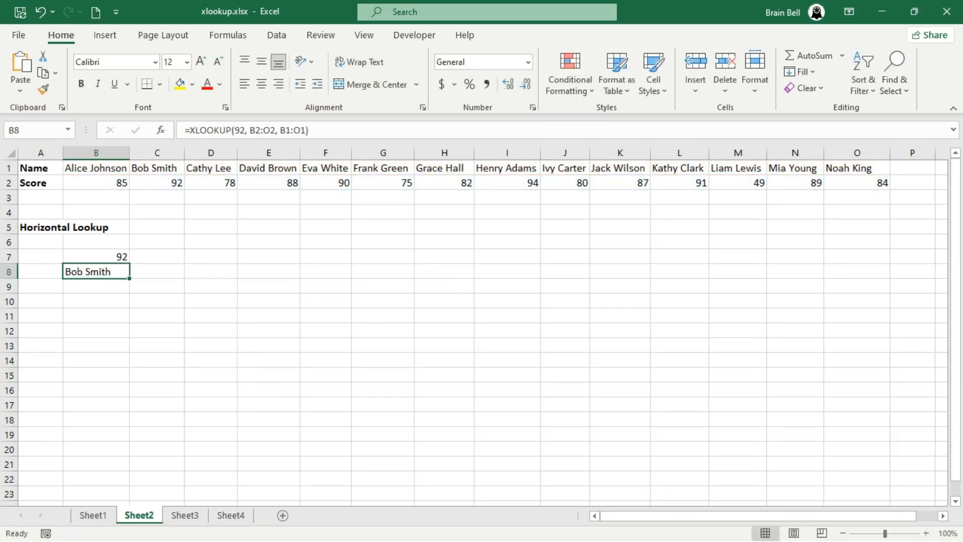
double_click(96, 271)
key(Escape)
click(155, 167)
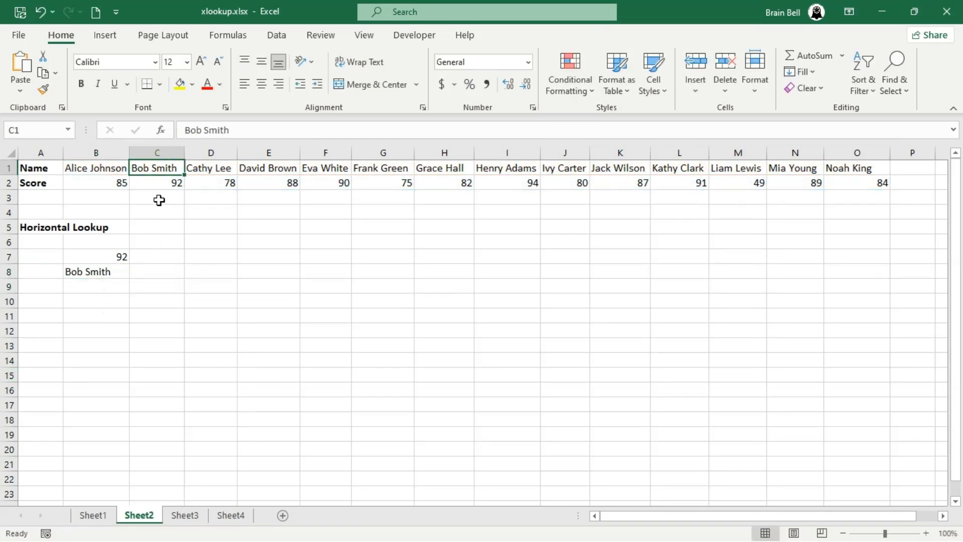
click(157, 255)
click(98, 273)
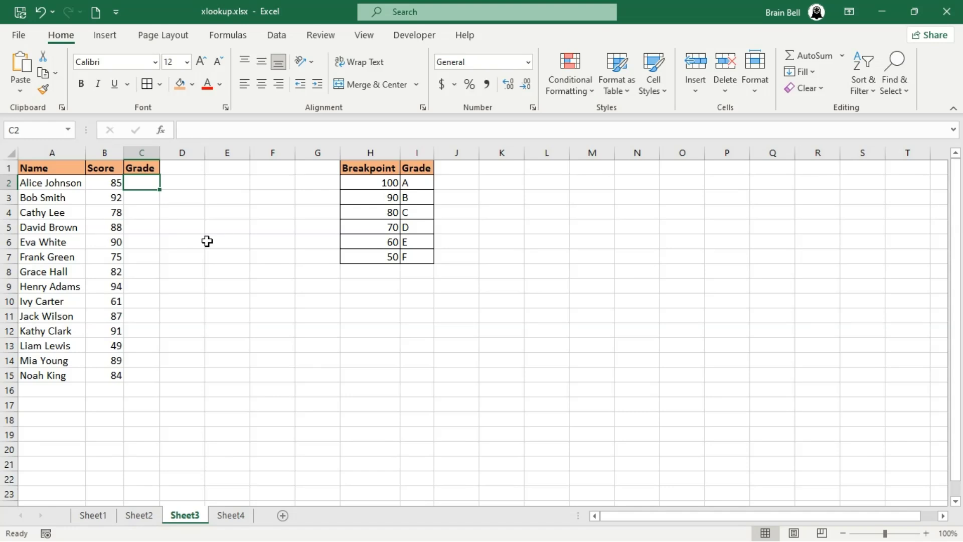
Step: In C2 on Sheet3, begin an XLOOKUP formula with B2 as the lookup value and H2:H6 as the lookup array
text(=)
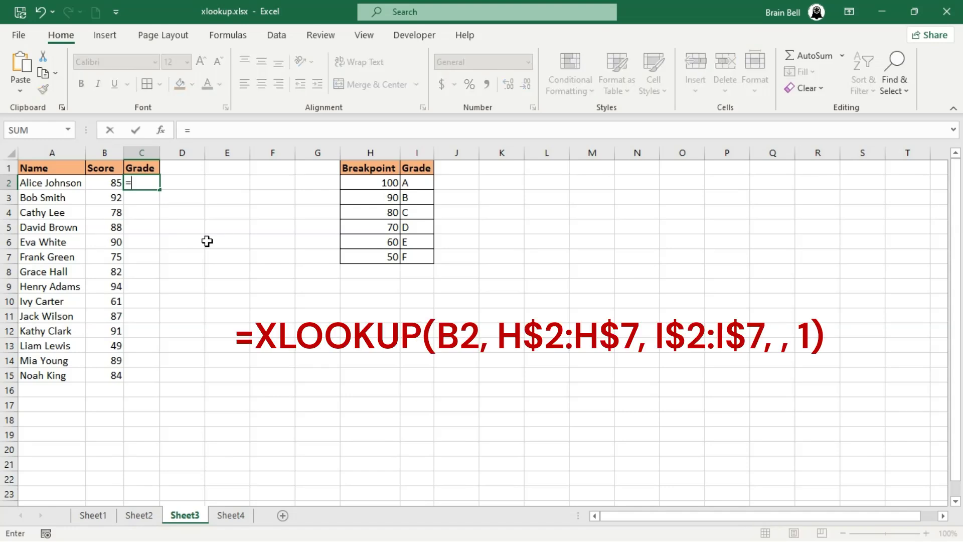
text(XLOOKUP()
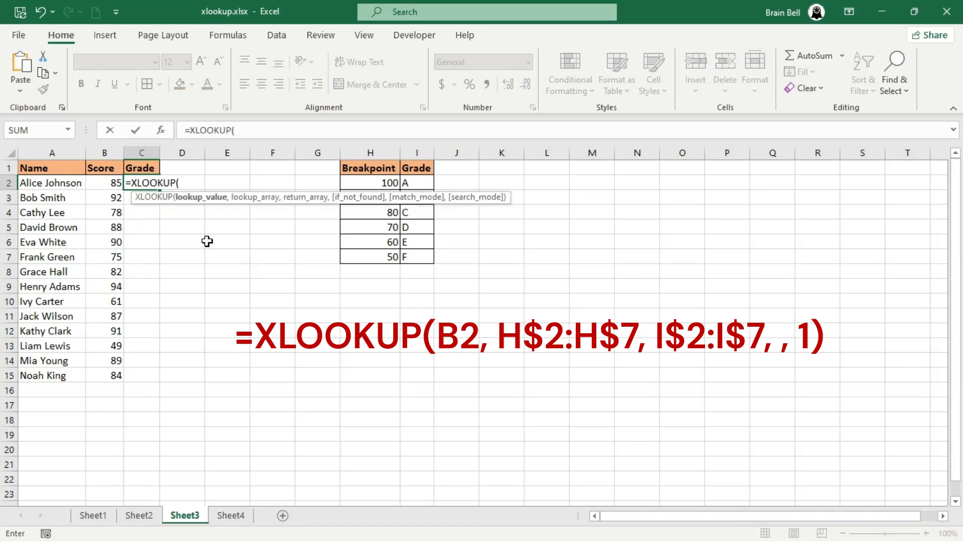
key(Left)
text(,)
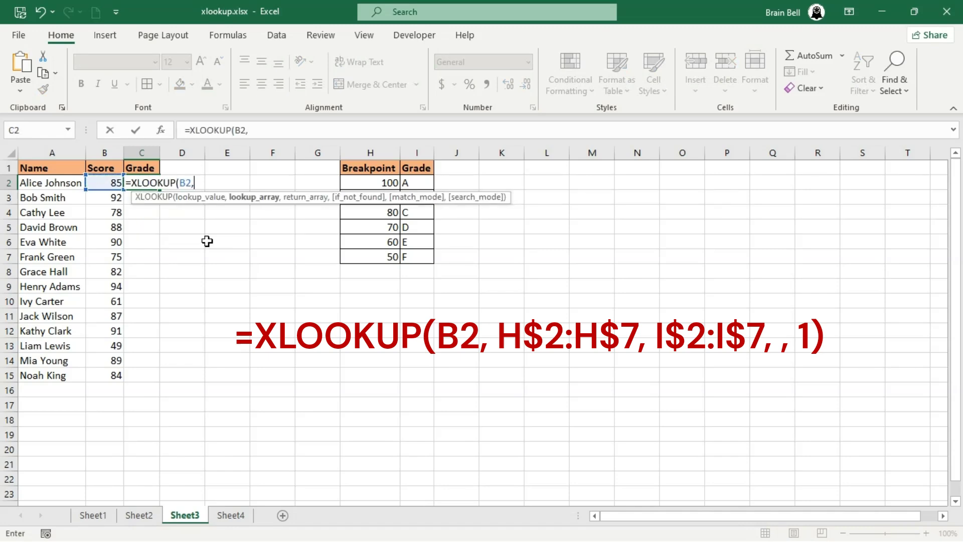
key(Right)
key(Right)
key(Right)
key(Right)
key(Right)
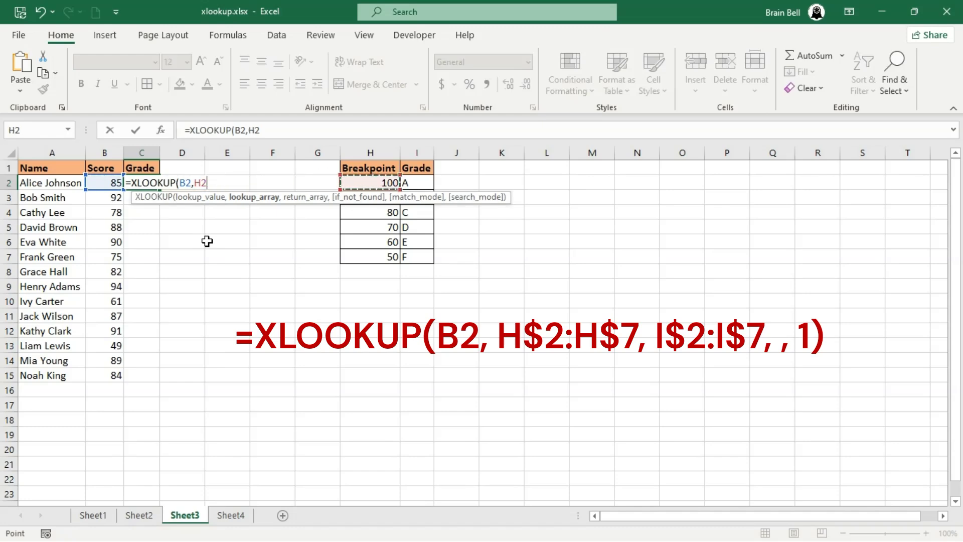
key(shift+Down)
key(shift+Down)
key(shift+Down)
key(shift+Down)
text(,)
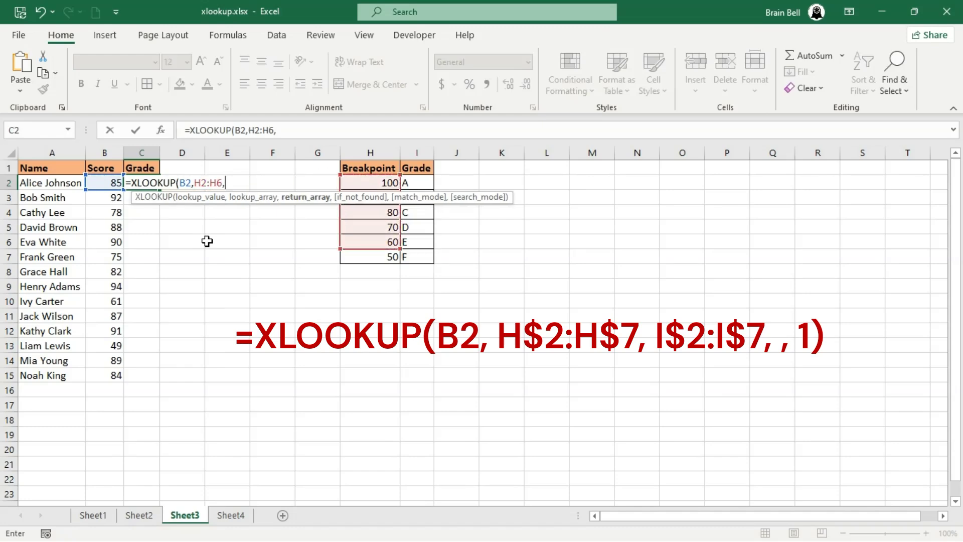
Step: Set I2:I7 as the return array in the C2 formula
key(Right)
key(Right)
key(Right)
key(Right)
key(Right)
key(Right)
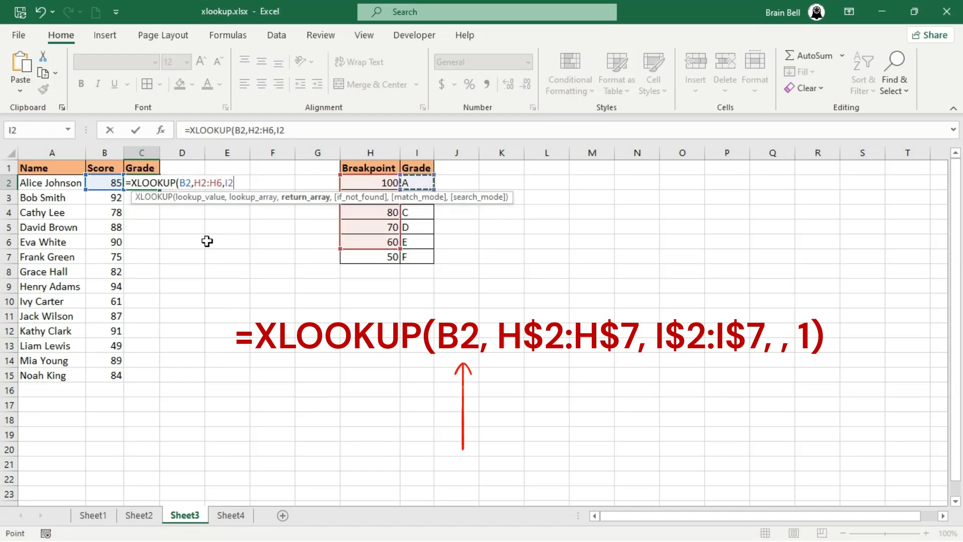
key(shift+Down)
key(shift+Down)
key(shift+Down)
key(shift+Down)
key(shift+Down)
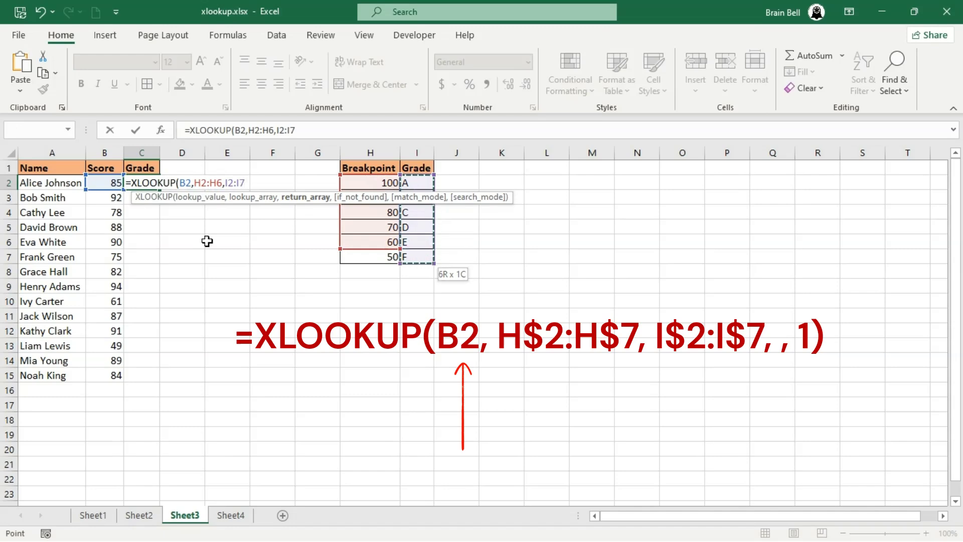
text(,)
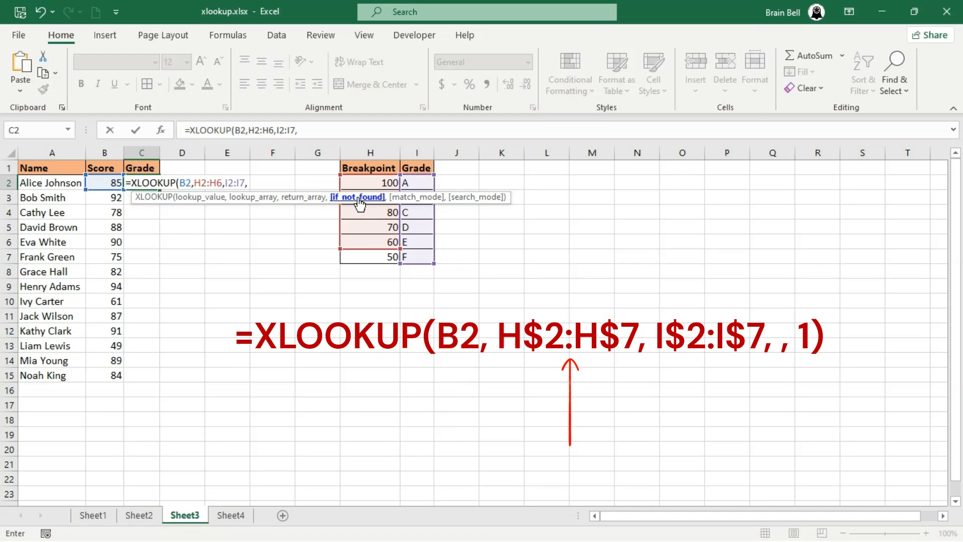
Step: Leave the if_not_found argument blank, use match mode 1 for exact match or next larger item, and complete the formula
text(,)
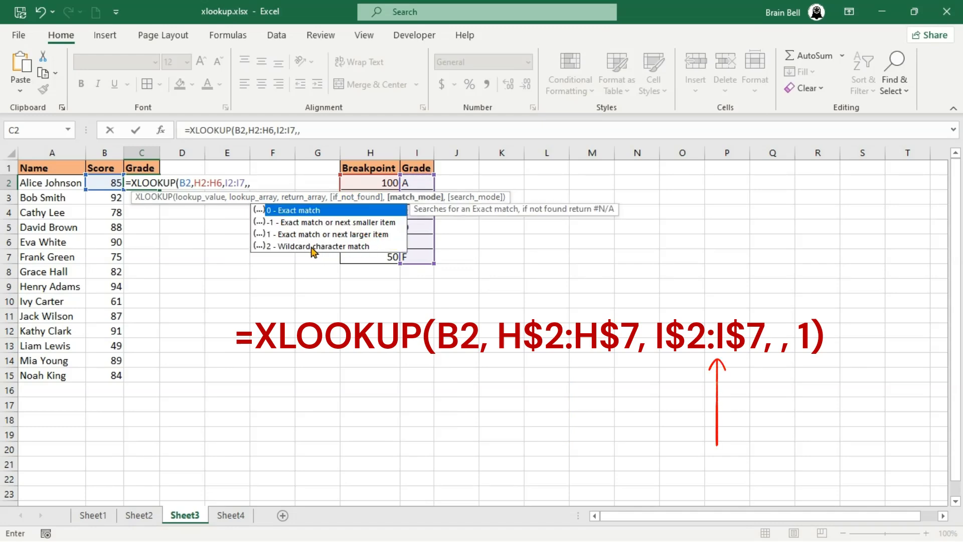
click(368, 235)
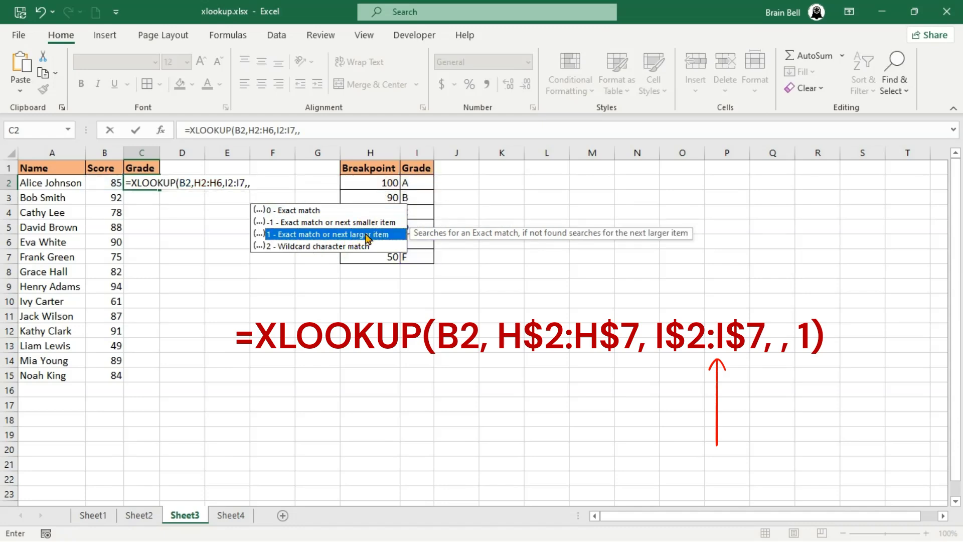
double_click(366, 233)
click(365, 232)
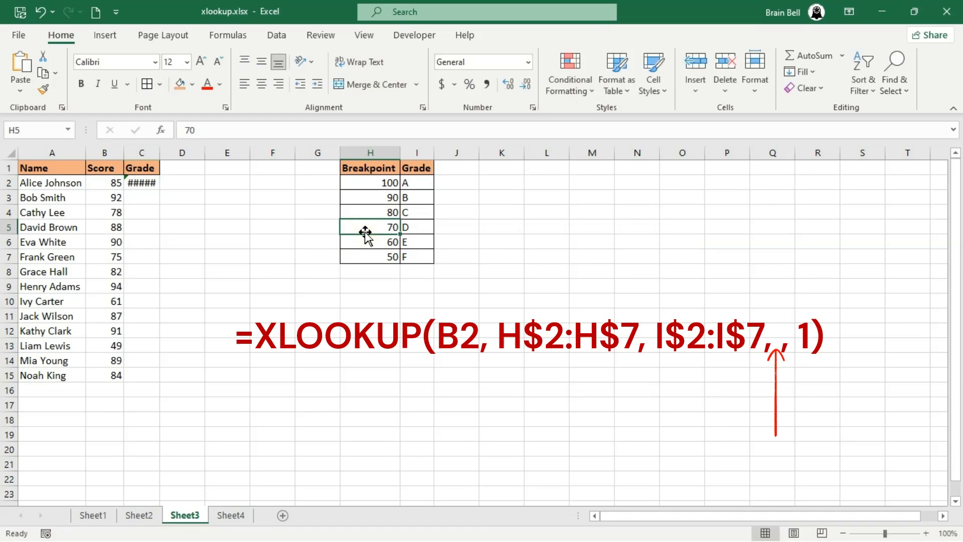
Step: Correct the lookup array in the C2 formula to H2:H7
double_click(141, 184)
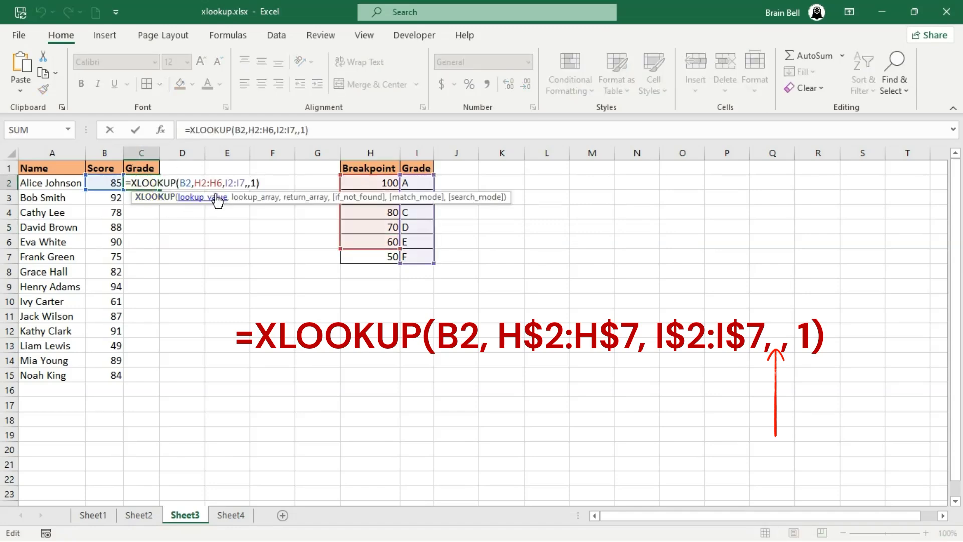
click(247, 184)
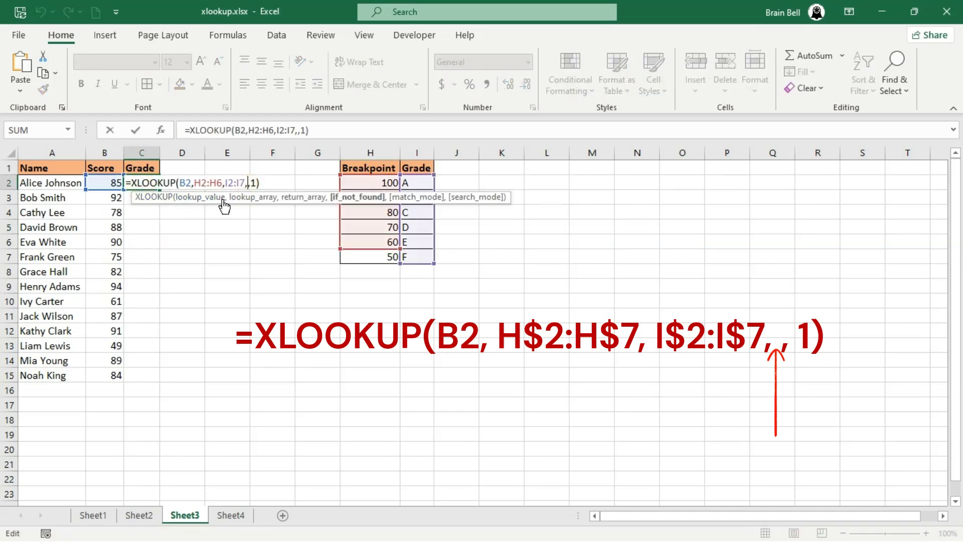
click(220, 184)
key(BackSpace)
text(7)
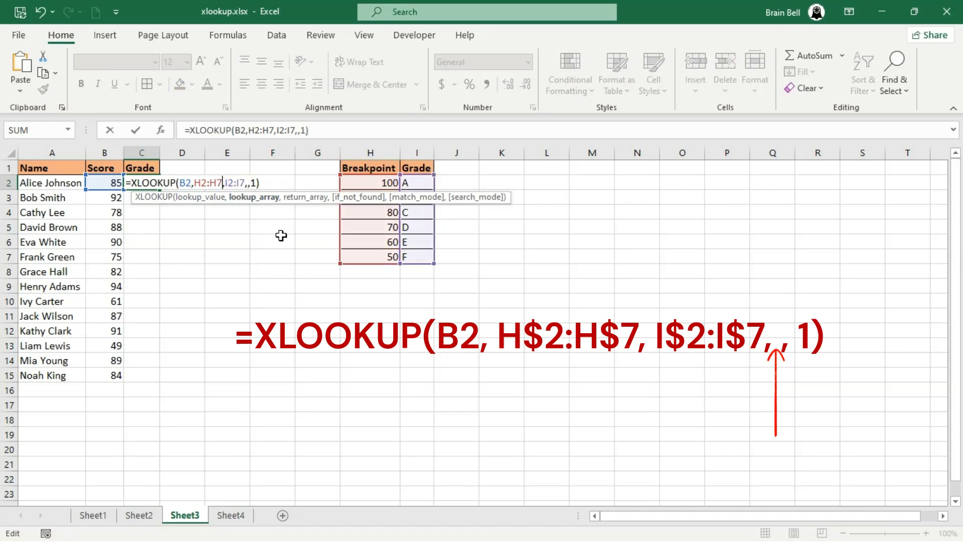
key(Return)
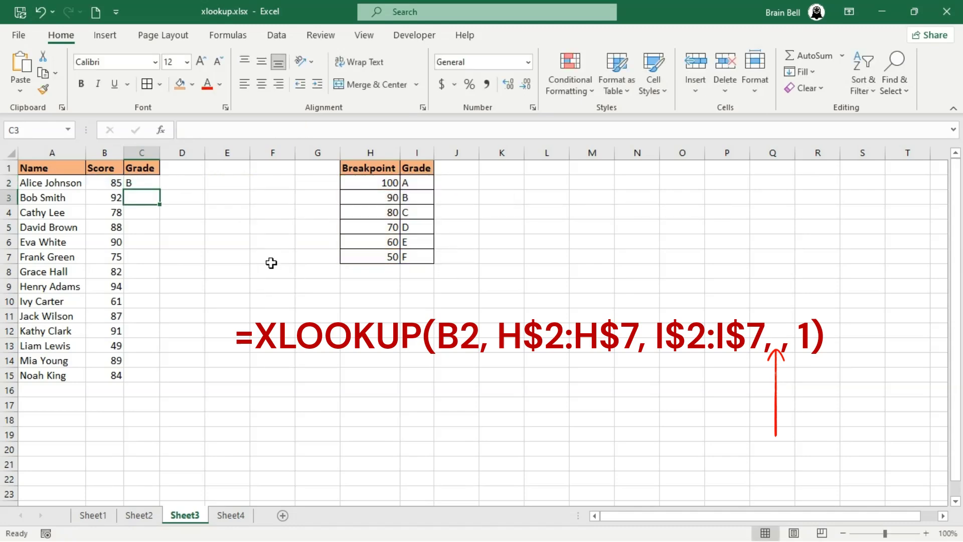
Step: Lock the row references in the C2 formula, making the arrays H$2:H$7 and I$2:I$7
key(Up)
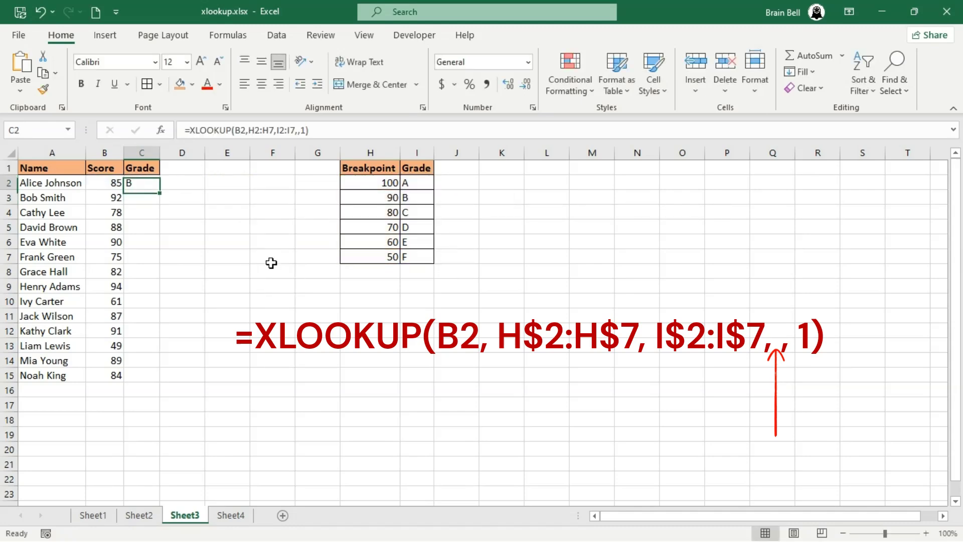
double_click(133, 183)
click(199, 182)
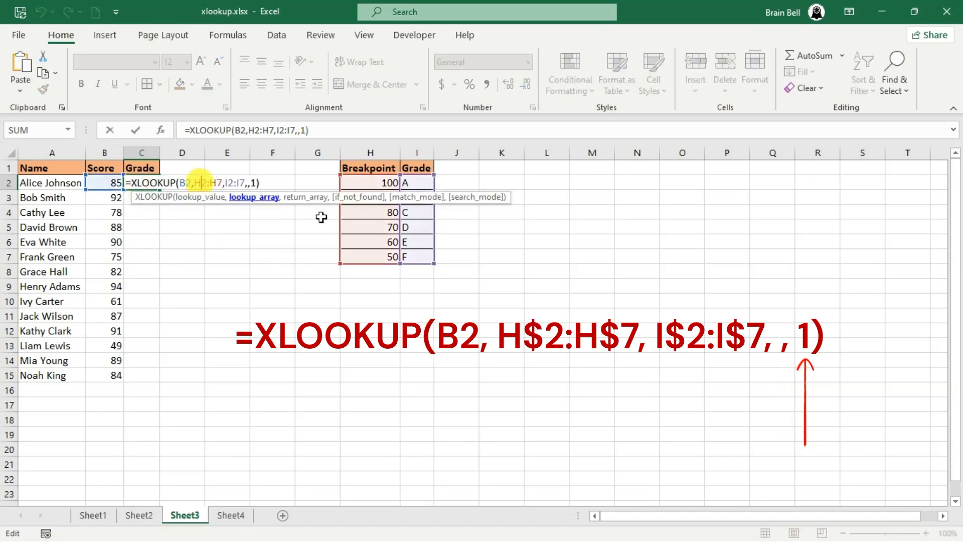
text($)
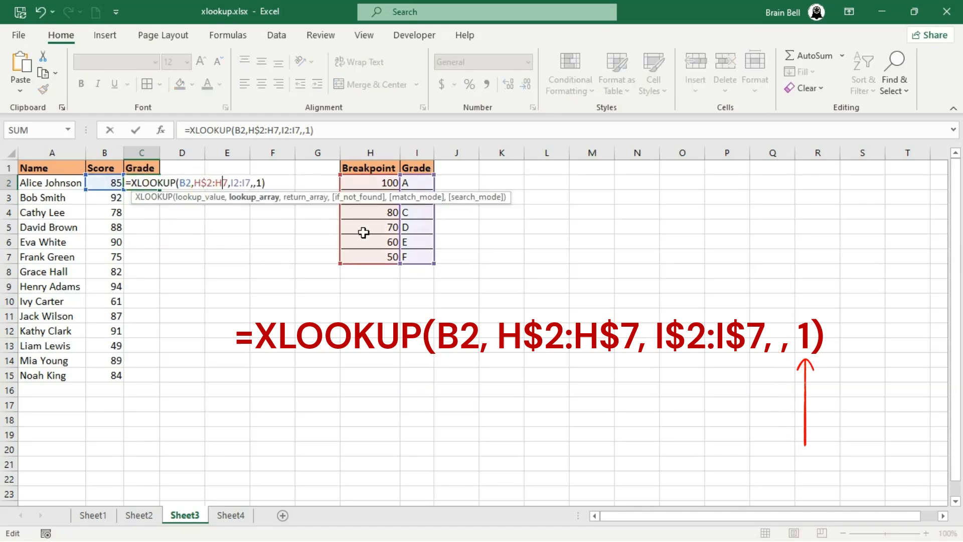
key(Right)
key(Right)
key(Right)
text($)
key(Right)
key(Right)
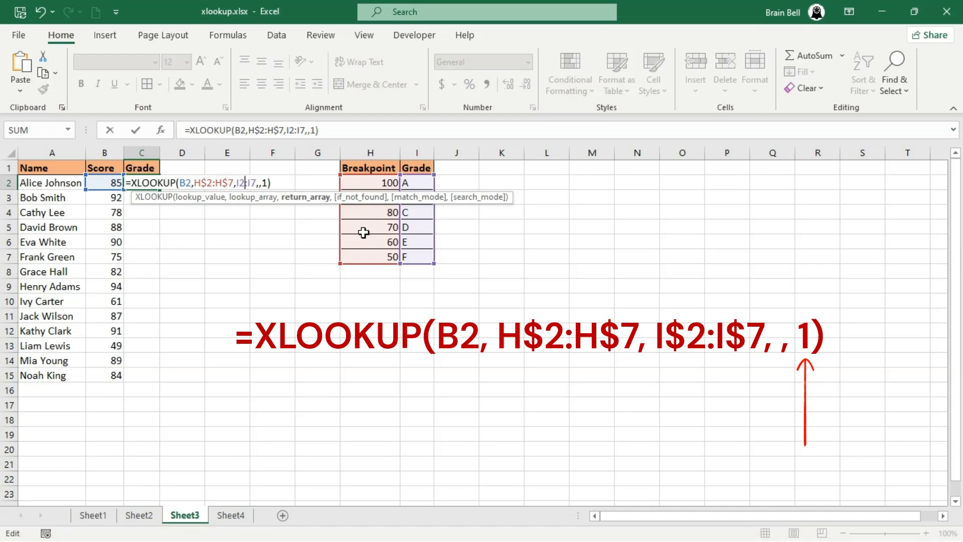
text($)
key(Right)
key(Right)
text($)
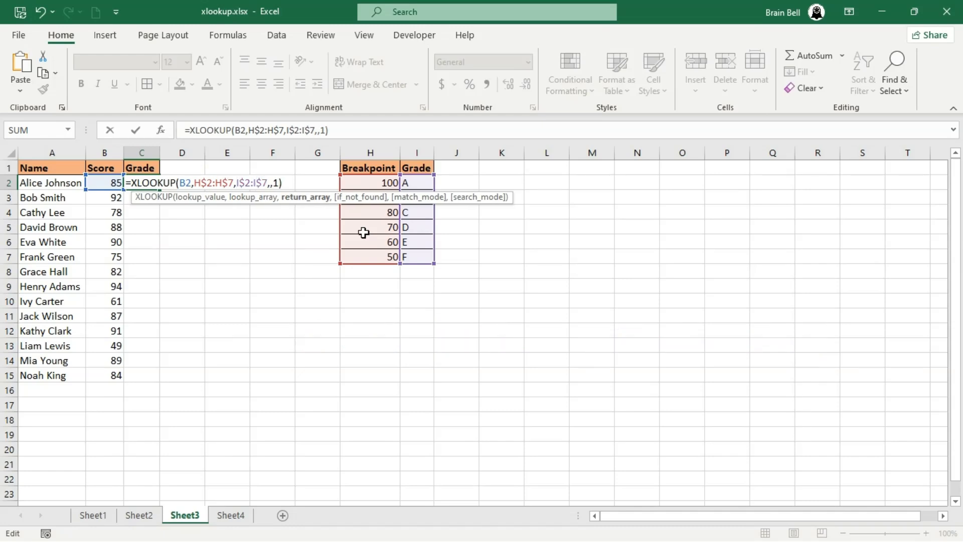
key(Return)
Step: Fill the C2 grade formula down through C15 and check the grade in C13 against the lowest breakpoint
click(152, 181)
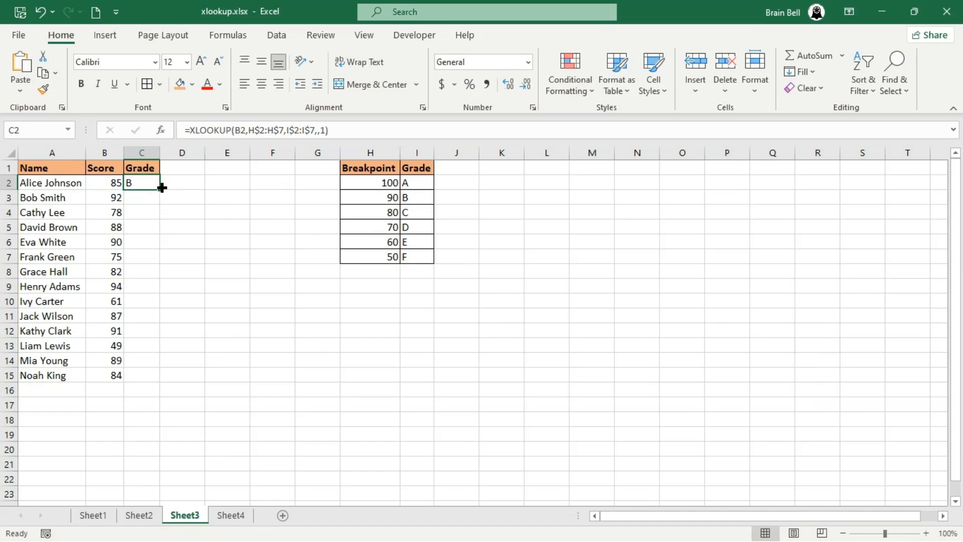
drag(159, 189, 159, 383)
click(146, 359)
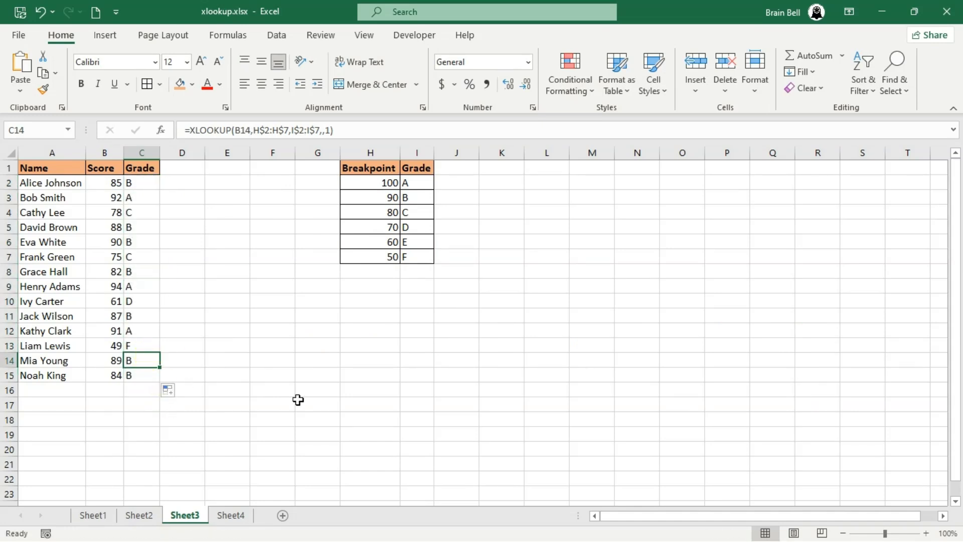
key(Up)
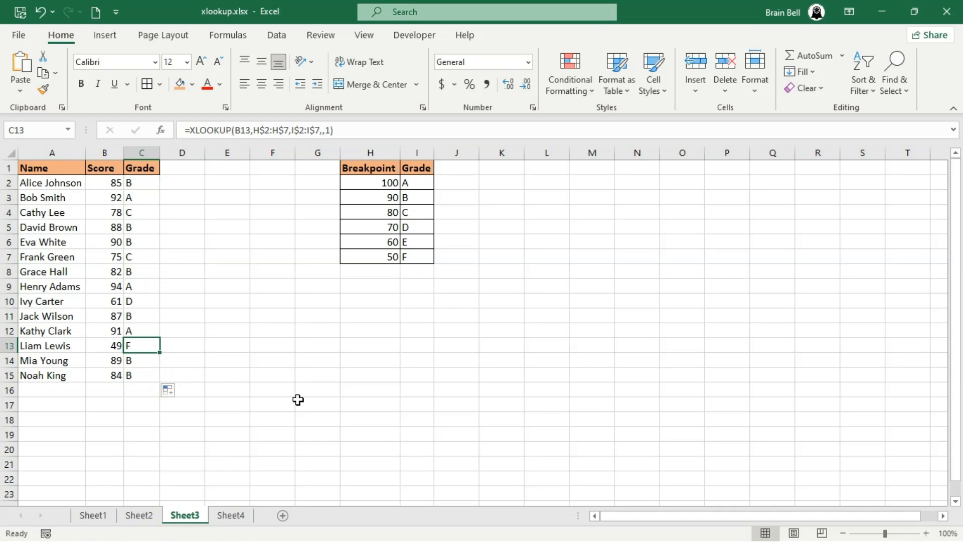
click(390, 255)
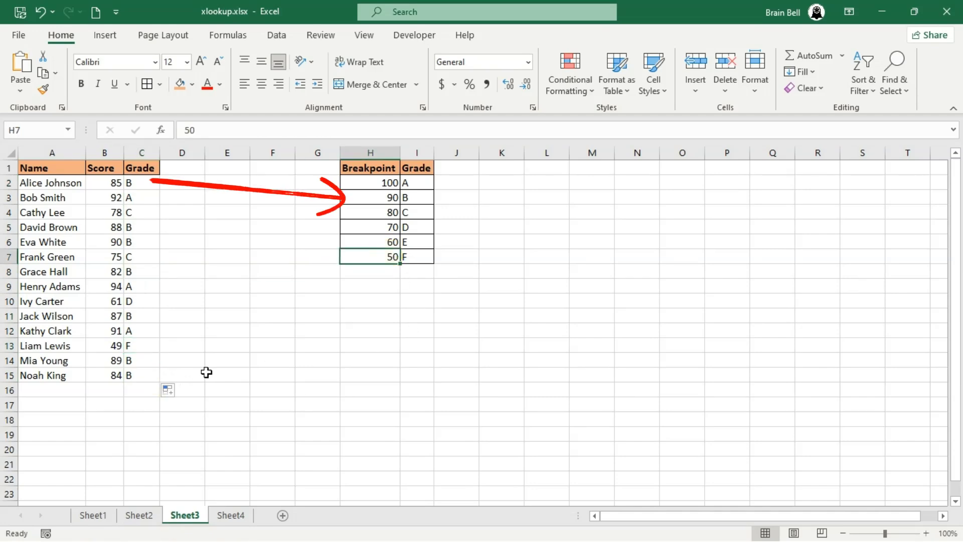
Step: Test the grade formula by setting the score in B13 to 50 and then to 51
click(112, 346)
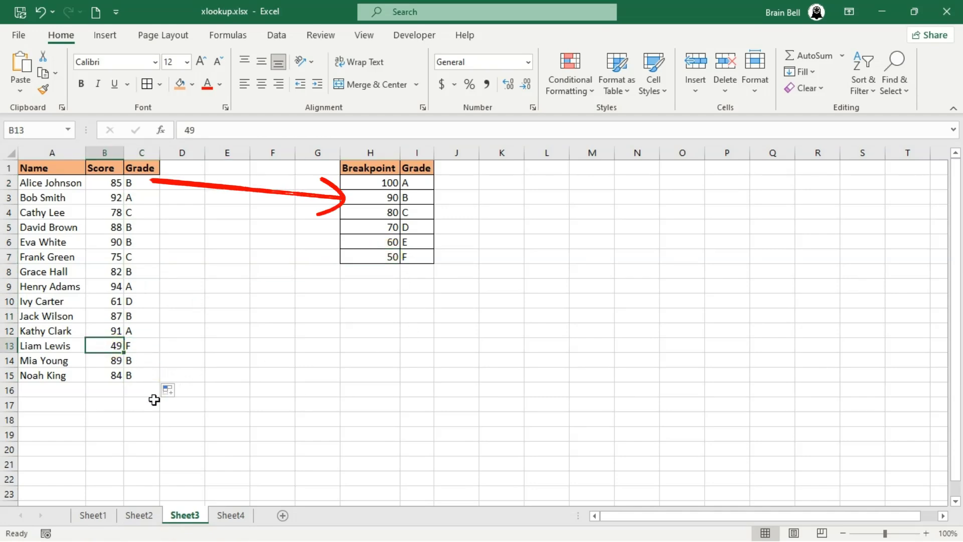
text(50)
key(Return)
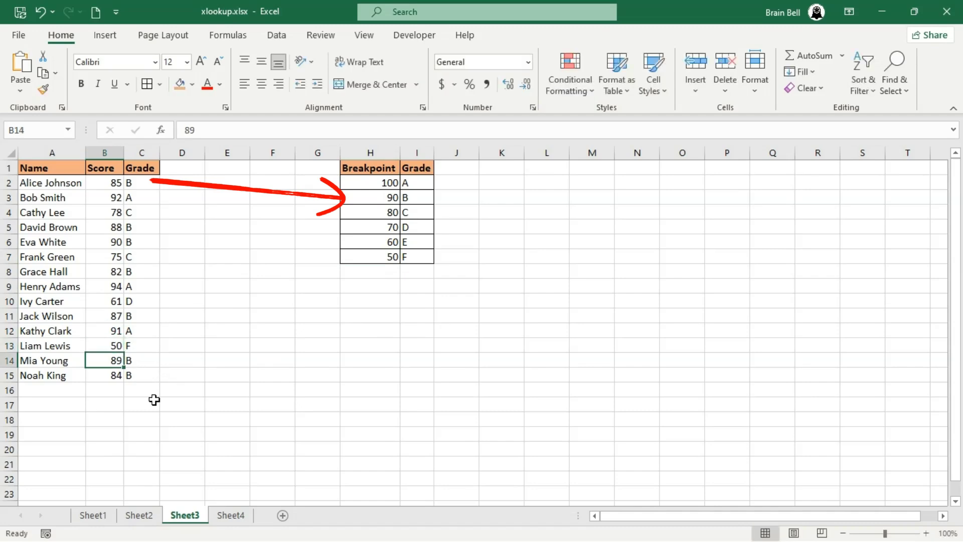
key(Up)
text(51)
key(Return)
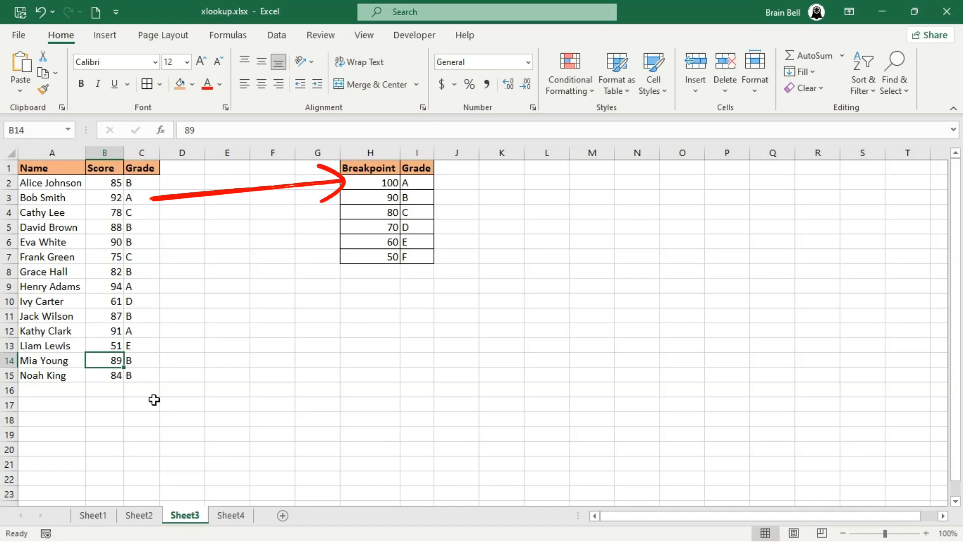
Step: Test lower scores in B13 by setting it to 48 and then to 0
key(Up)
text(48)
key(Return)
key(Up)
text(0)
key(Return)
key(Up)
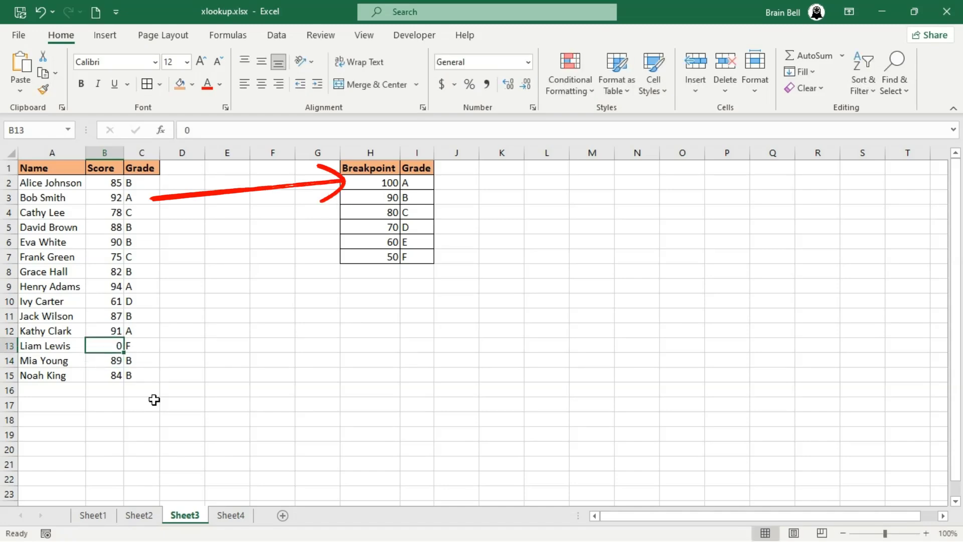
Step: Set the score in B13 to 51 once more and then restore it to 49
text(51)
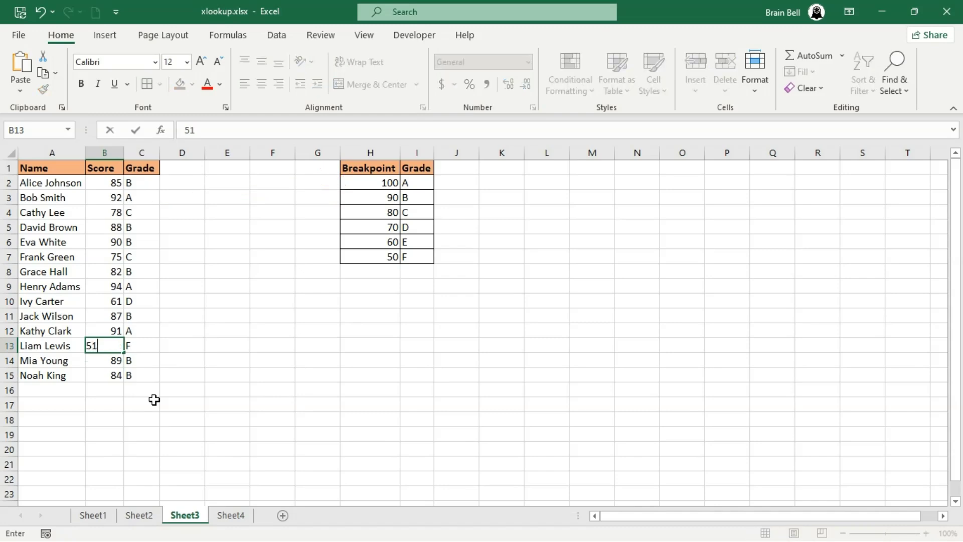
key(Return)
key(Up)
text(49)
key(Return)
key(Up)
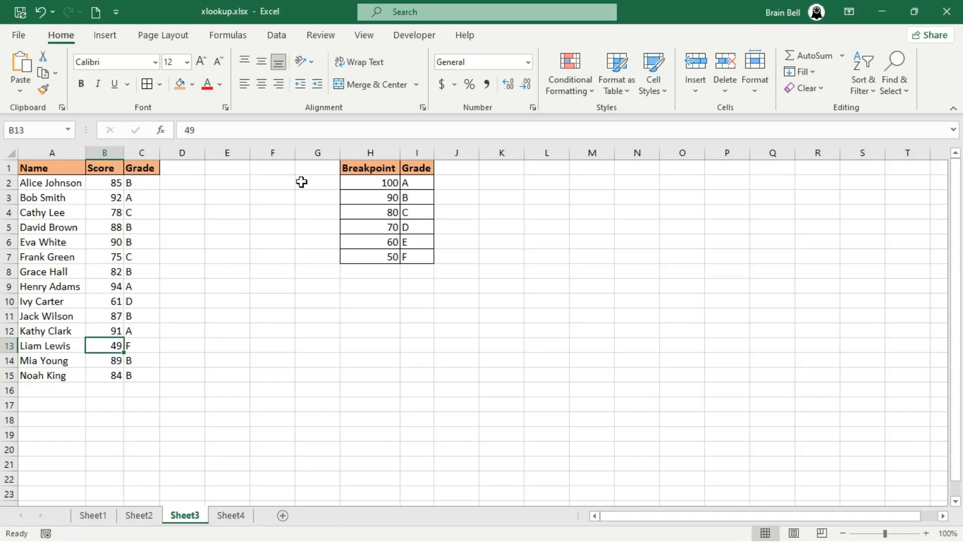
Step: Change the last row of the breakpoint table to grade A in I7 and breakpoint 100 in H7
click(408, 181)
key(Down)
key(Down)
key(Down)
key(Down)
key(Down)
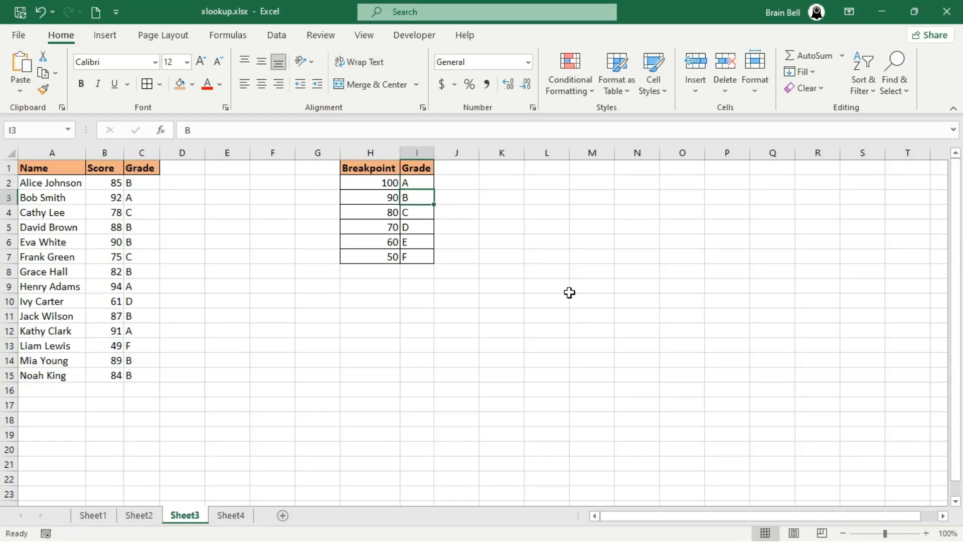
key(F2)
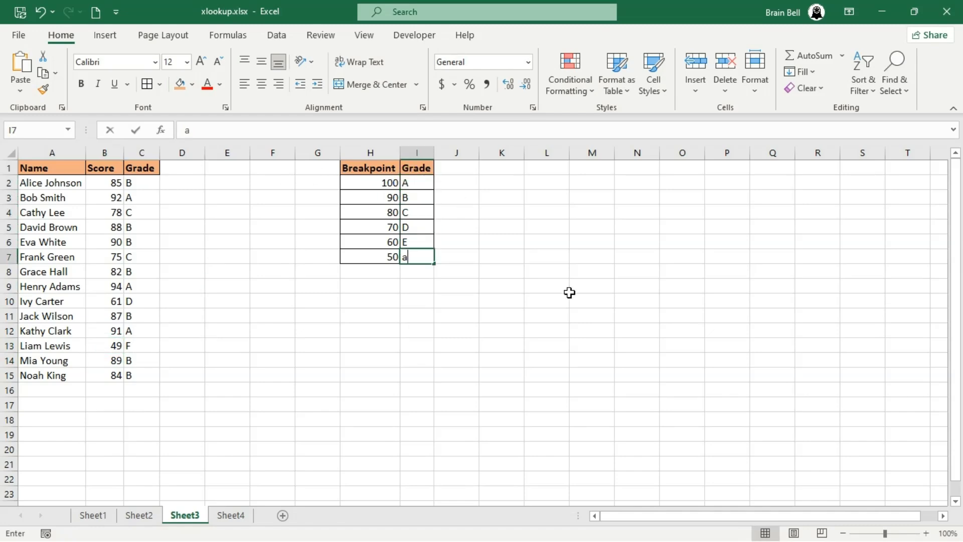
key(BackSpace)
text(A)
key(shift+Tab)
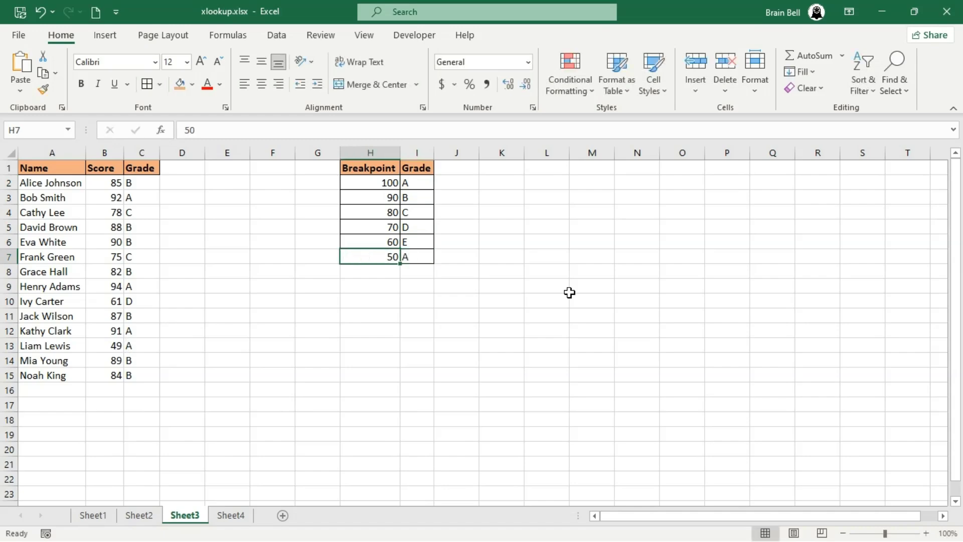
text(100)
key(Up)
Step: Change the grade in I2, the first row of the breakpoint table, to F
key(Up)
key(Up)
key(Up)
key(Up)
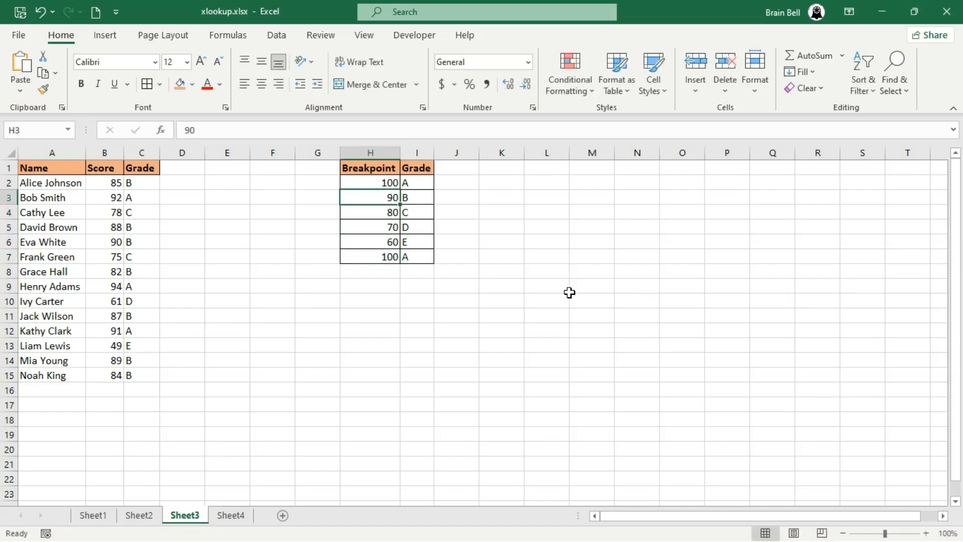
key(Right)
text(F)
key(shift+Tab)
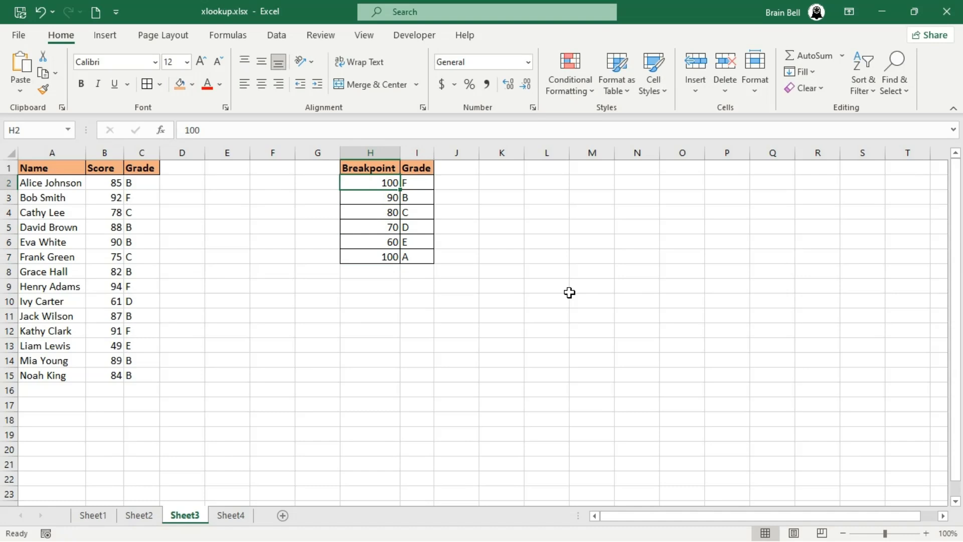
Step: Set the breakpoint in H2 to 50 and change row 4 of the table to breakpoint 70 with grade D
text(50)
key(Return)
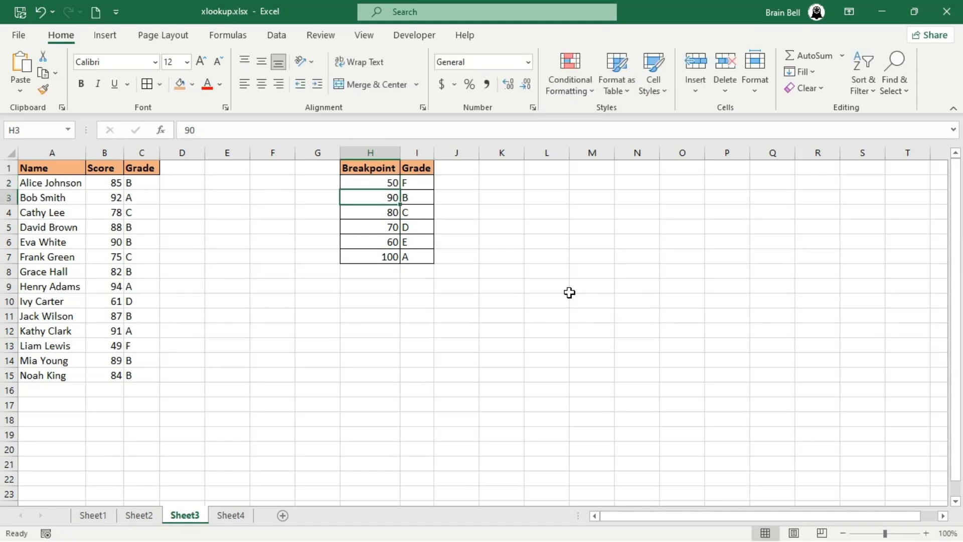
key(Down)
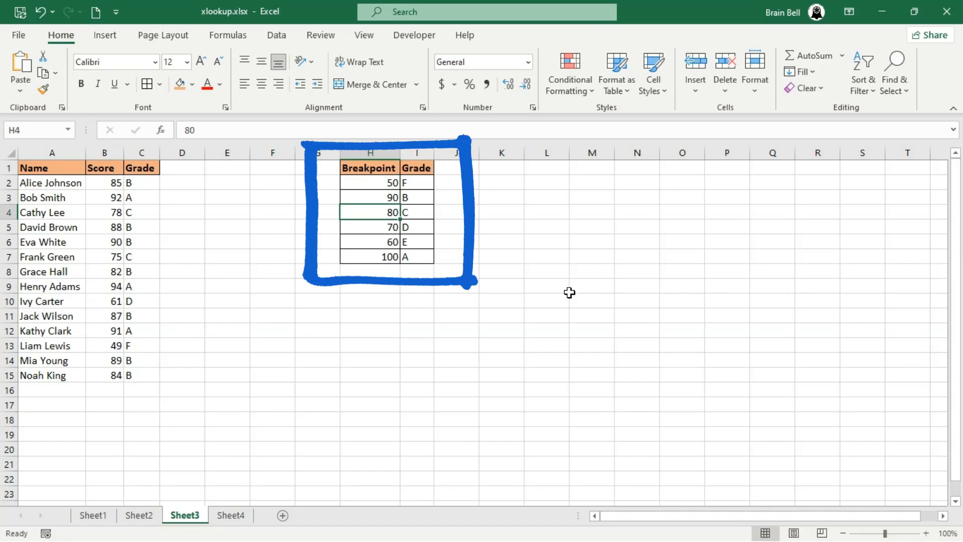
text(70)
key(Tab)
text(D)
key(Return)
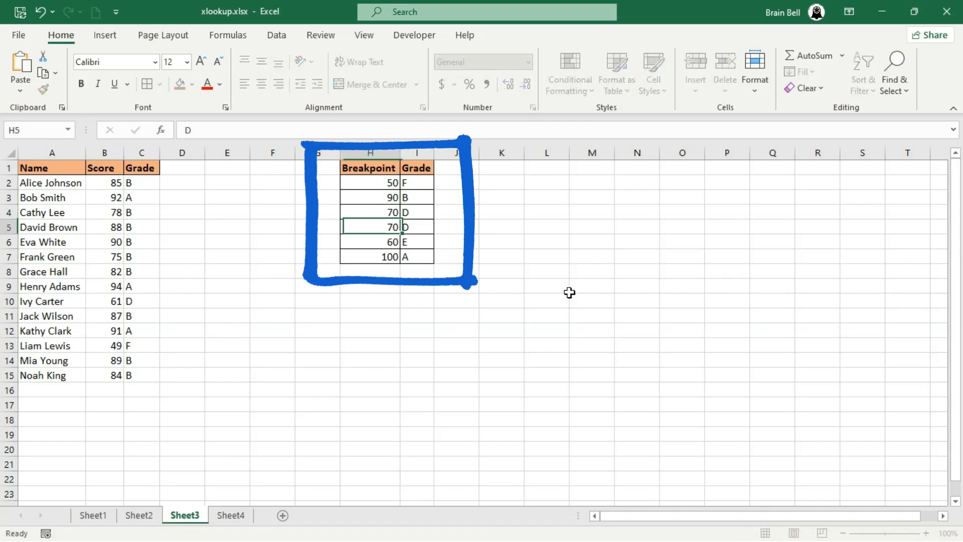
Step: Change row 5 of the breakpoint table to breakpoint 80 with grade C
text(60)
key(BackSpace)
key(BackSpace)
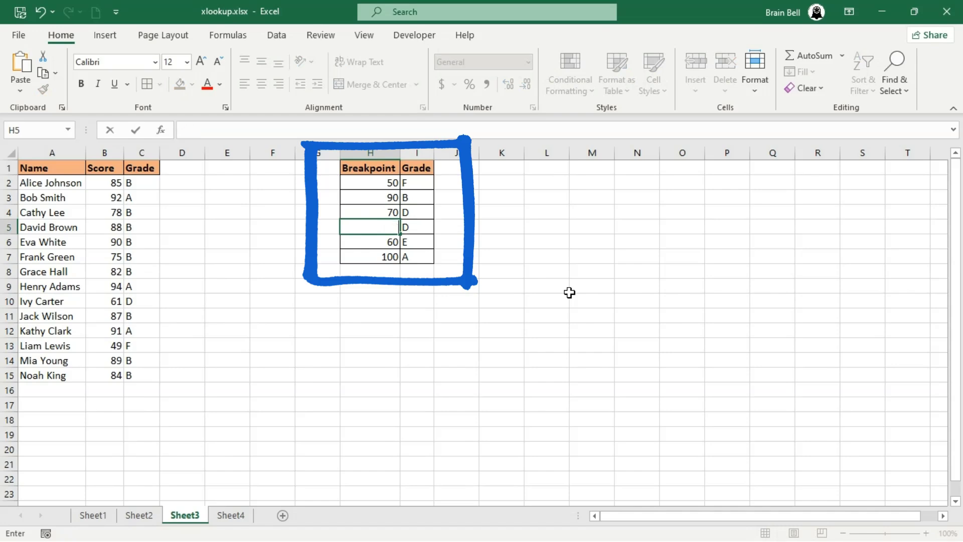
text(80)
key(Tab)
text(D)
key(BackSpace)
text(C)
key(Tab)
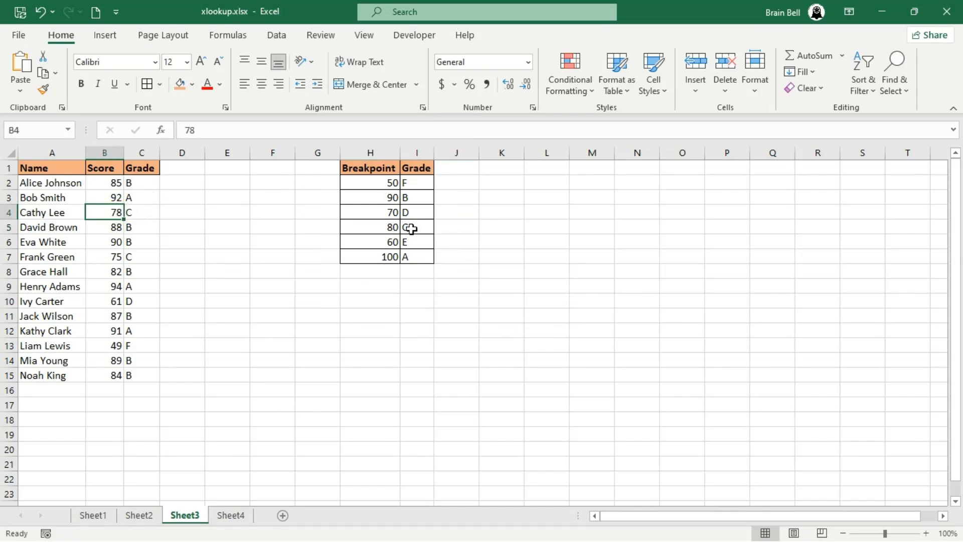
click(411, 227)
click(138, 377)
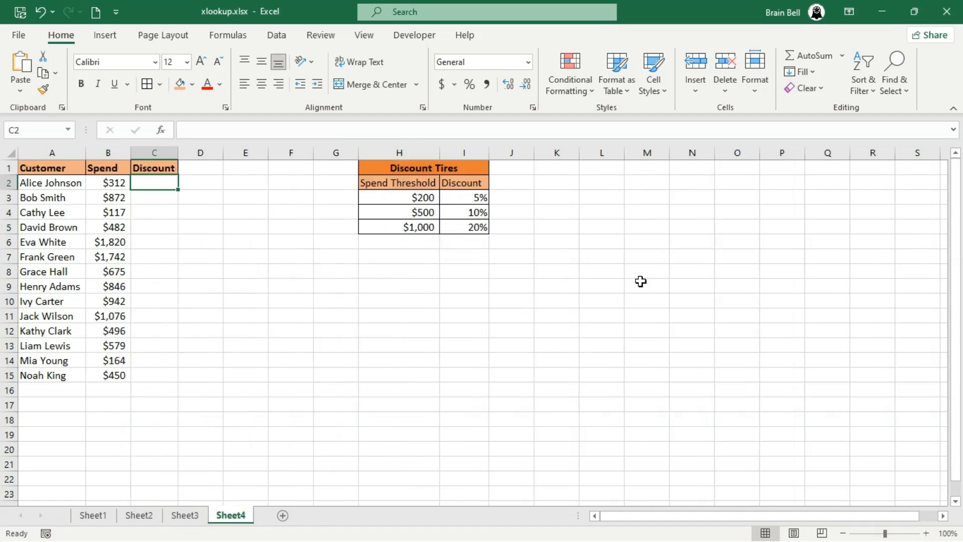
Step: On Sheet4, start an XLOOKUP formula in C2 with the spend in B2 as the lookup value
key(ctrl+Page_Down)
text(=)
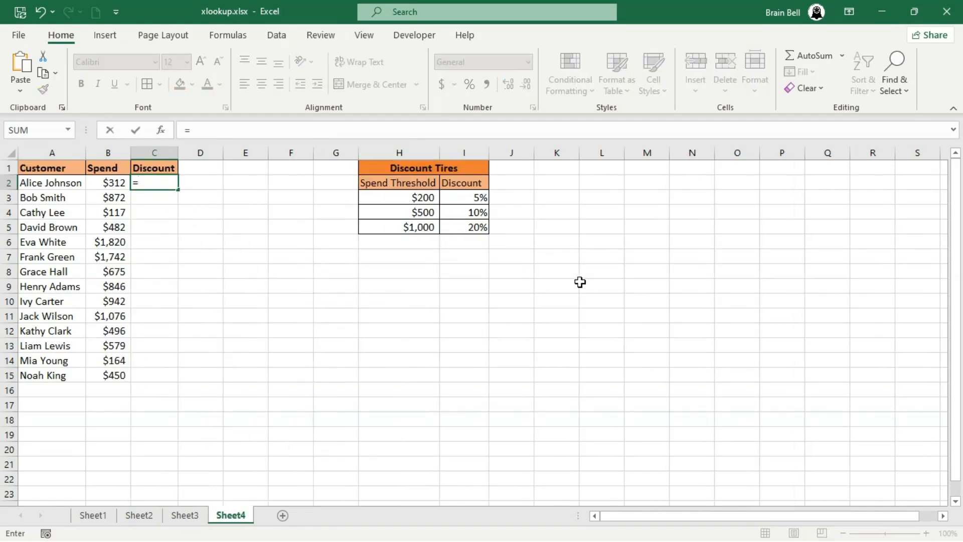
text(X)
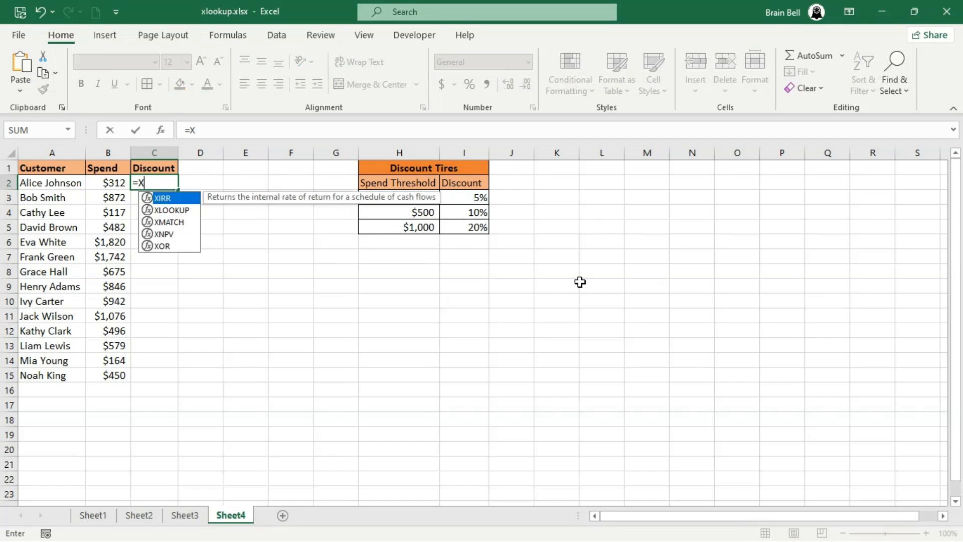
text(LOOKUP)
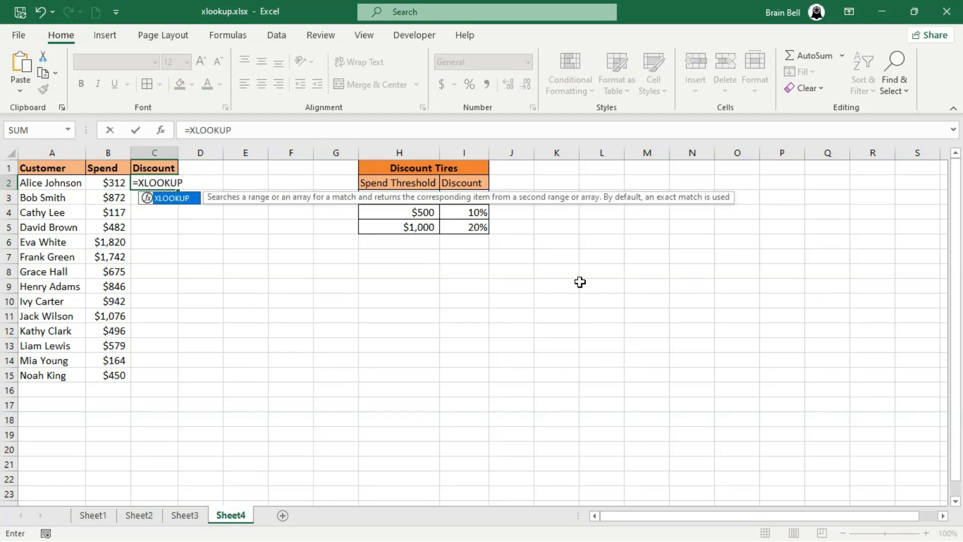
text(()
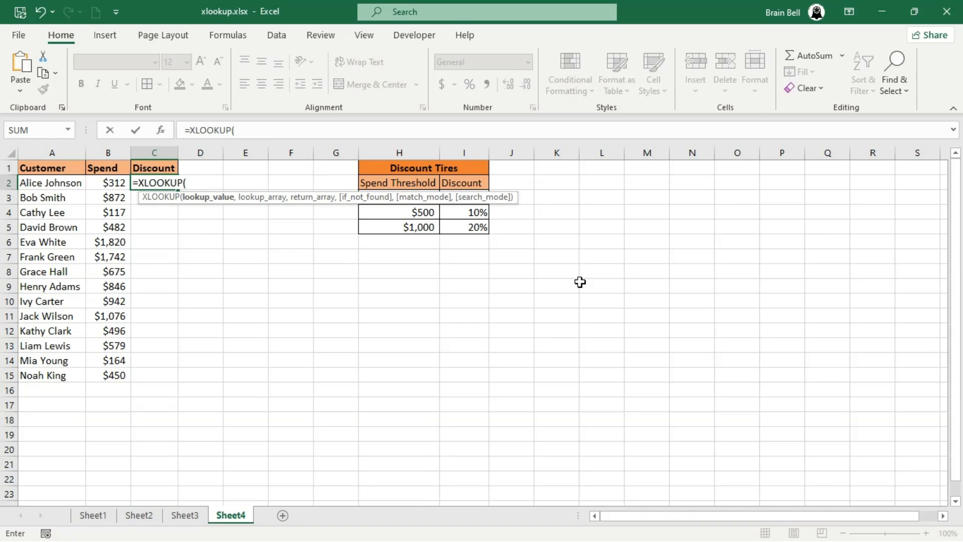
key(Left)
key(Left)
key(Right)
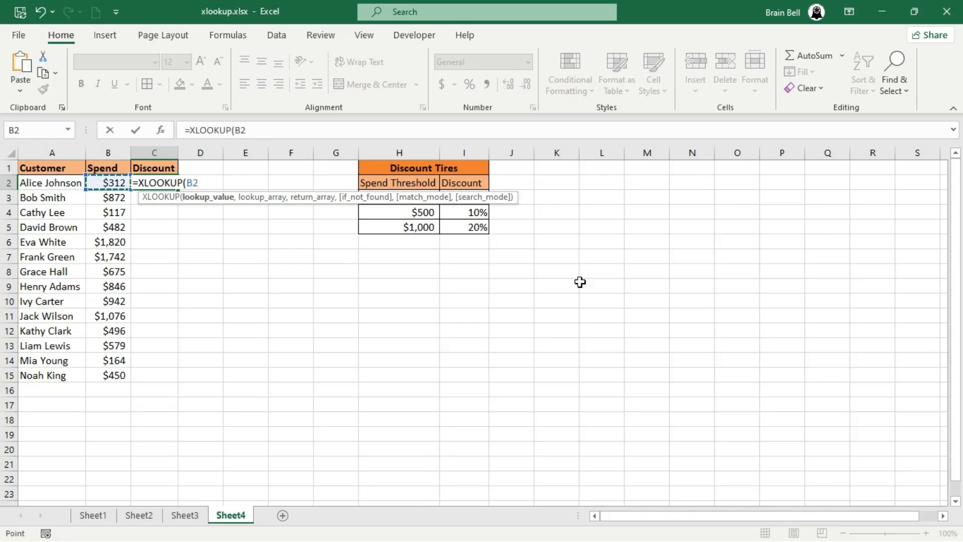
text(,)
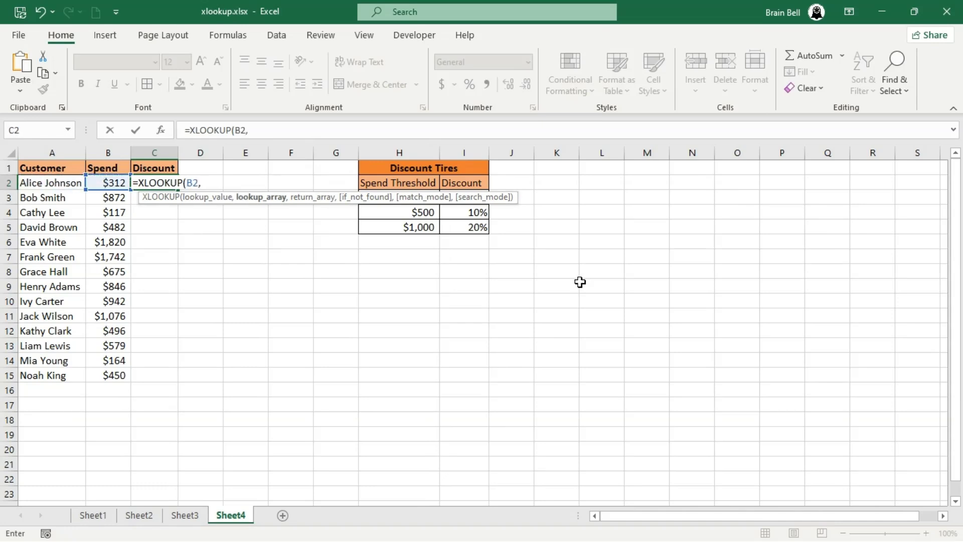
Step: Add the spend thresholds H3:H5 as the lookup array of the XLOOKUP formula
key(Right)
key(Right)
key(Right)
key(Right)
key(Right)
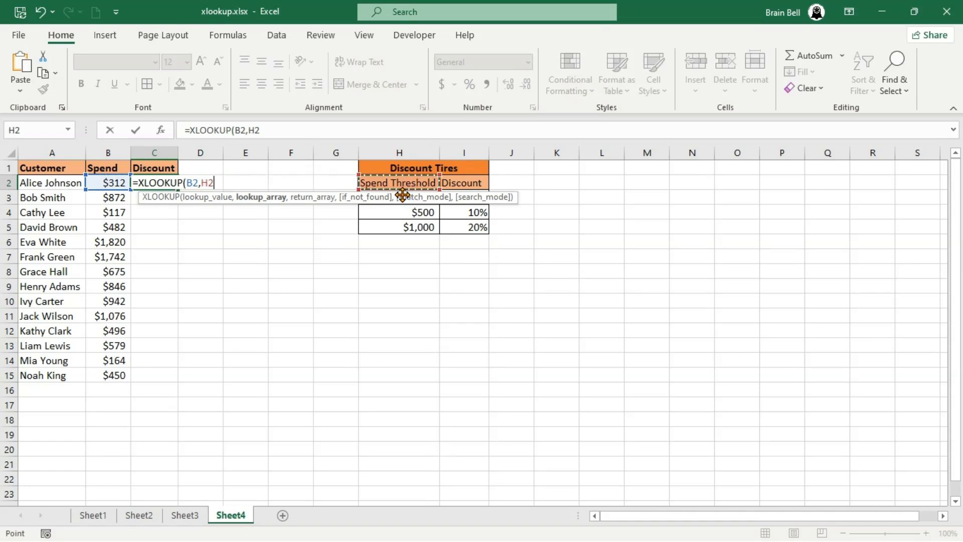
key(Down)
key(shift+Down)
key(shift+Down)
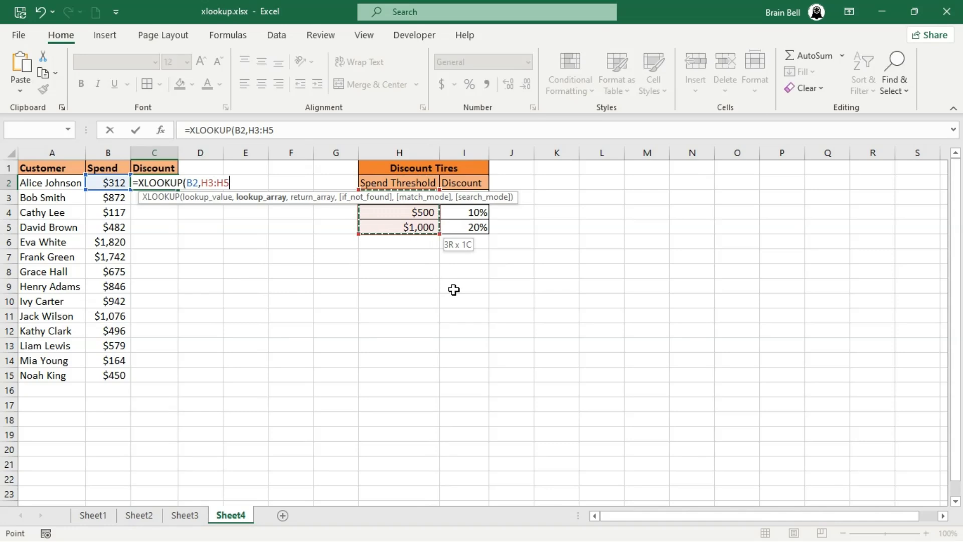
text(,)
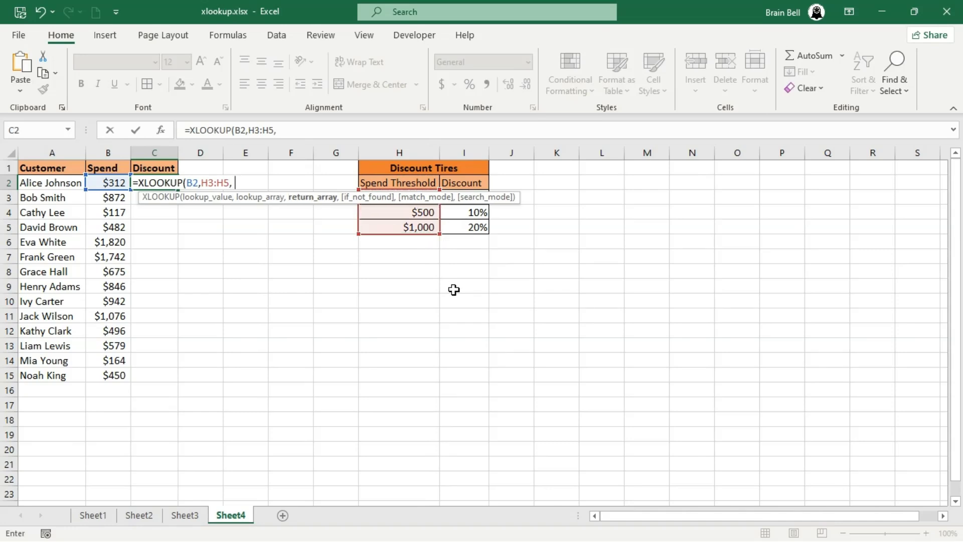
Step: Add the discount rates I3:I5 as the return array of the XLOOKUP formula
key(Right)
key(Right)
key(Right)
key(Right)
key(Right)
key(Right)
key(Right)
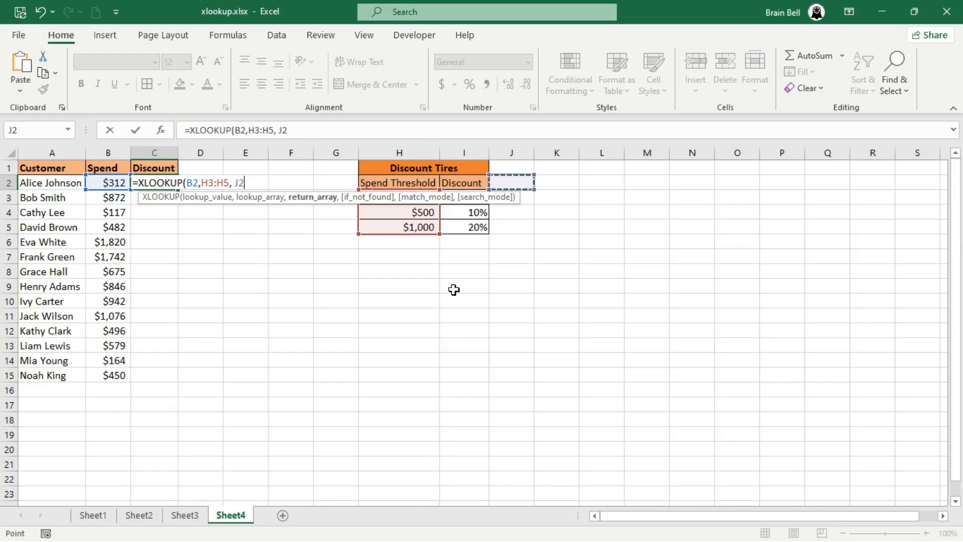
key(Left)
key(Down)
key(shift+Down)
key(shift+Down)
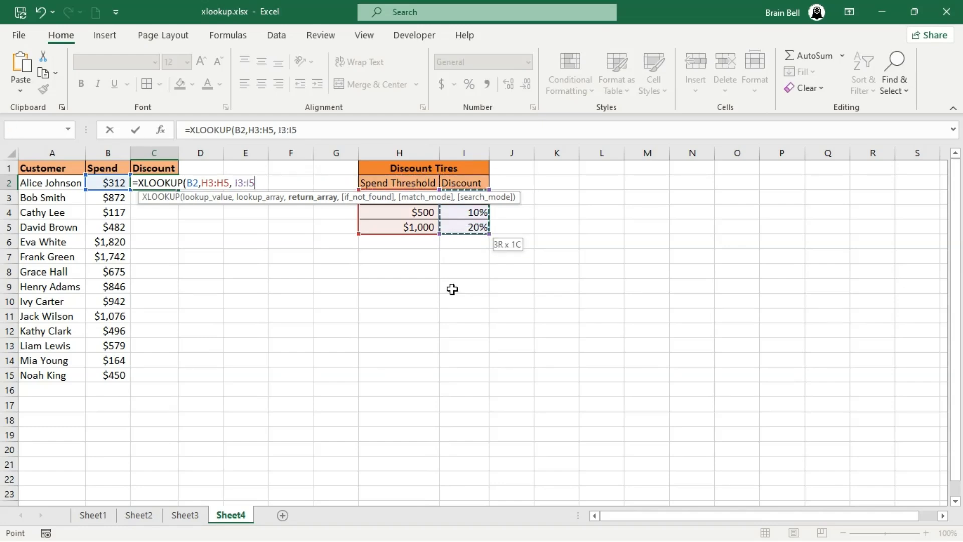
text(,)
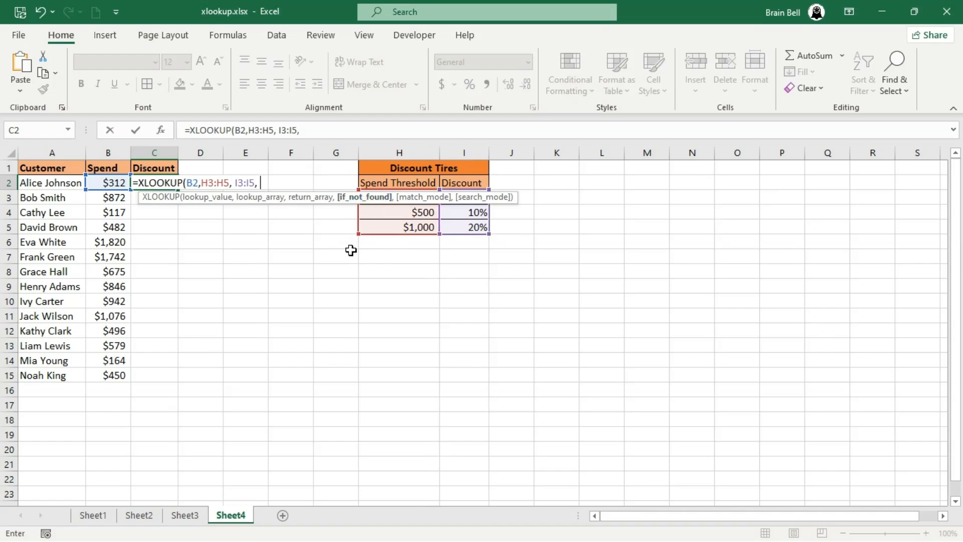
Step: Leave the if_not_found argument empty, set match mode to -1, and close the XLOOKUP formula
text(, )
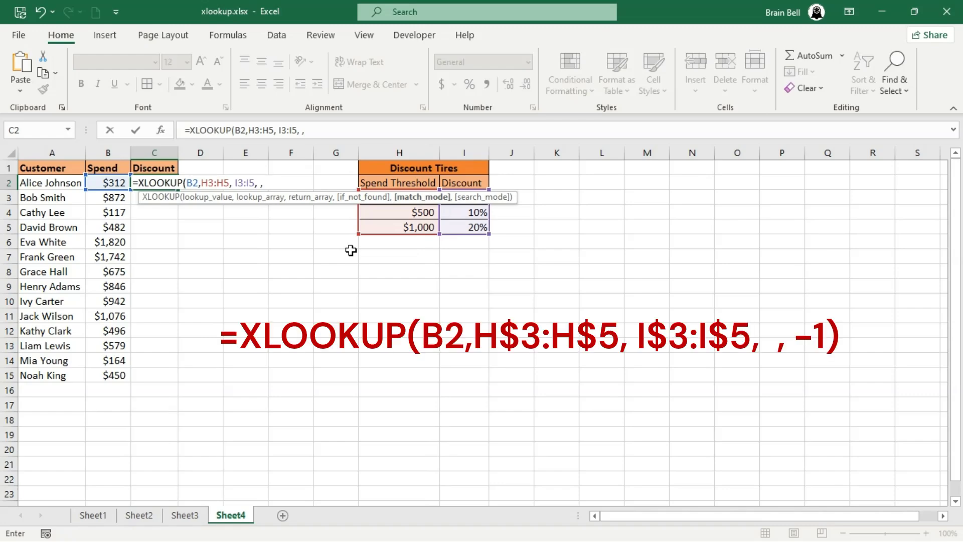
text(-)
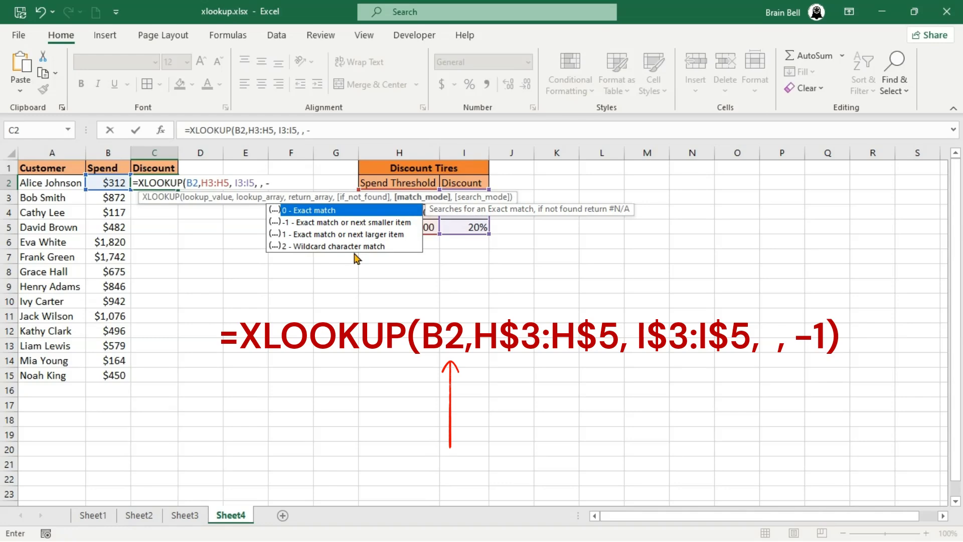
key(Down)
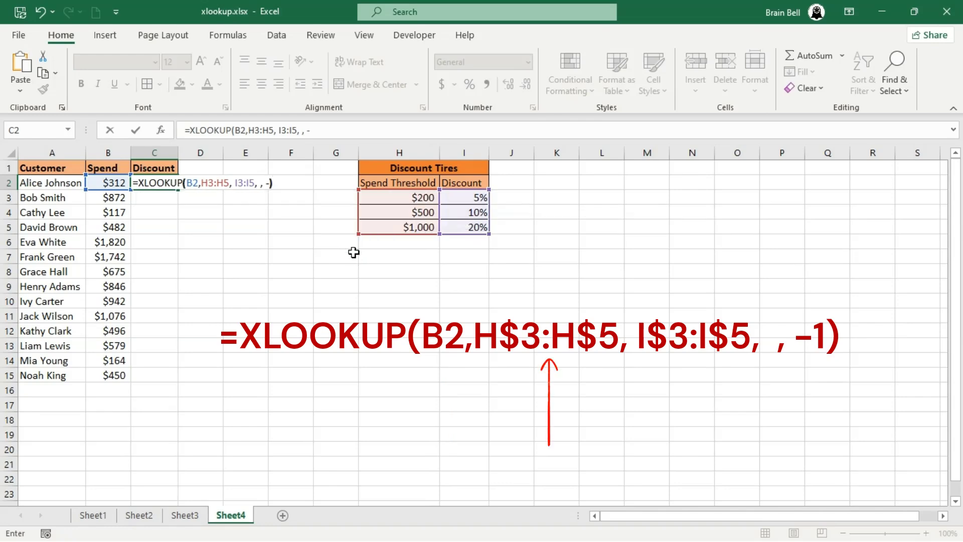
text())
key(BackSpace)
text(1)
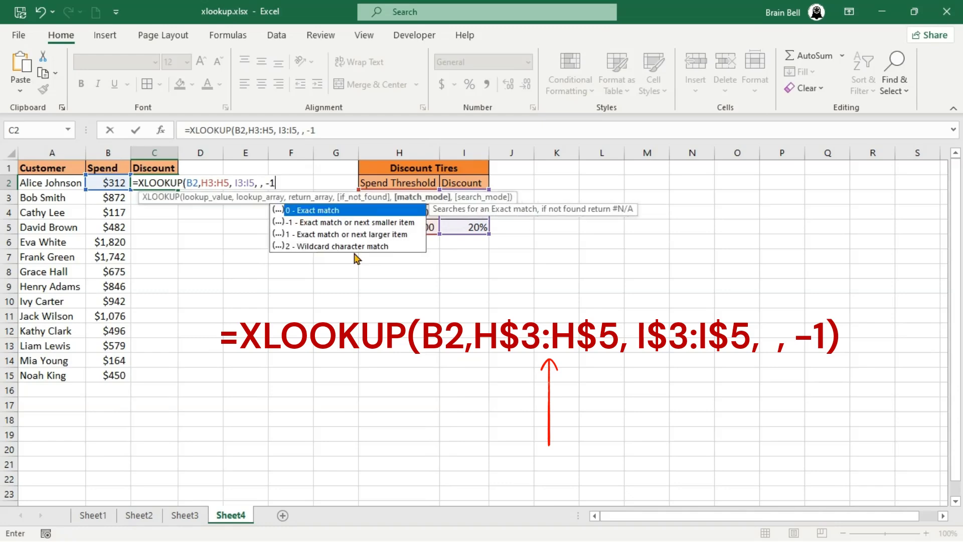
text())
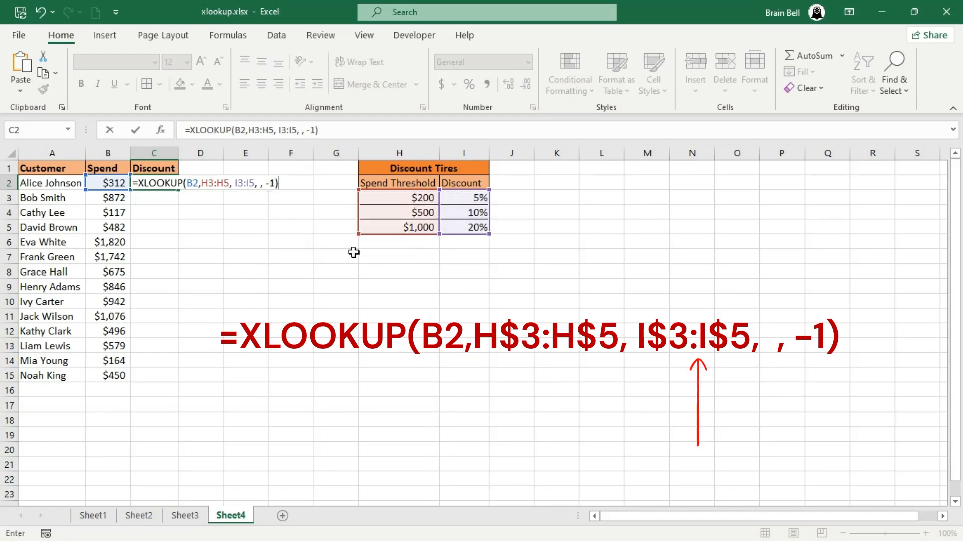
Step: Add dollar signs to the return array in the C2 formula so it reads I$3:$I5
click(246, 183)
text($)
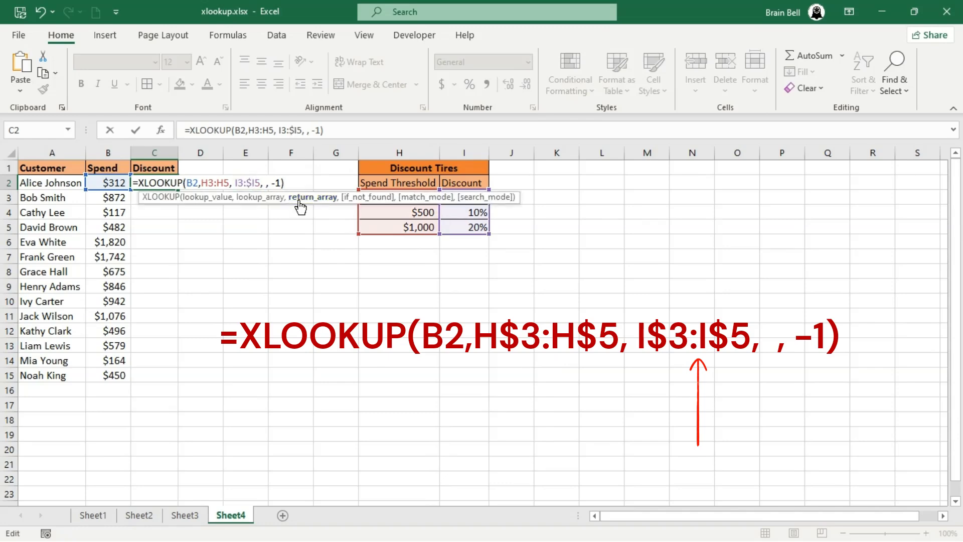
key(Left)
key(Left)
key(Left)
text($)
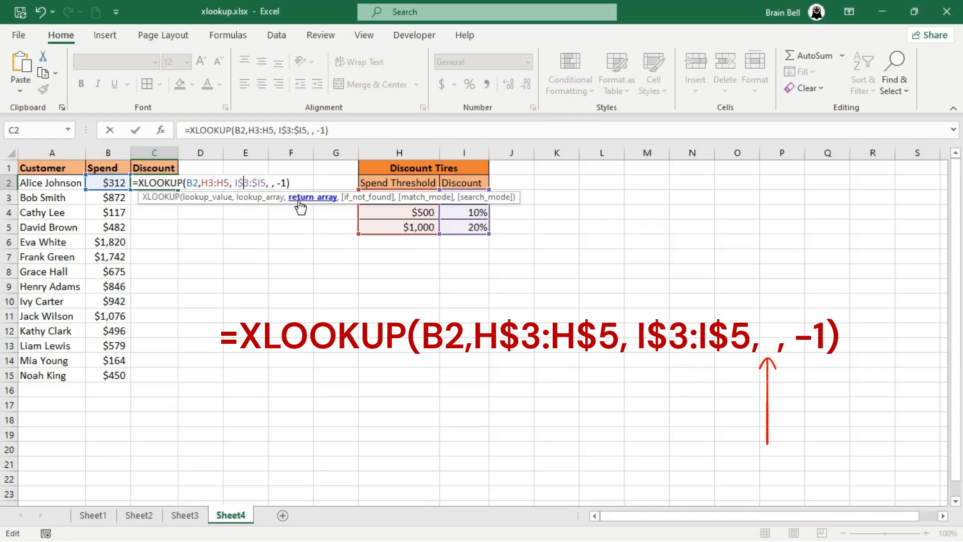
Step: Lock the rows of the lookup array as H$3:H$5 and enter the formula in C2
key(Left)
key(Left)
key(Left)
key(Left)
key(Left)
text($)
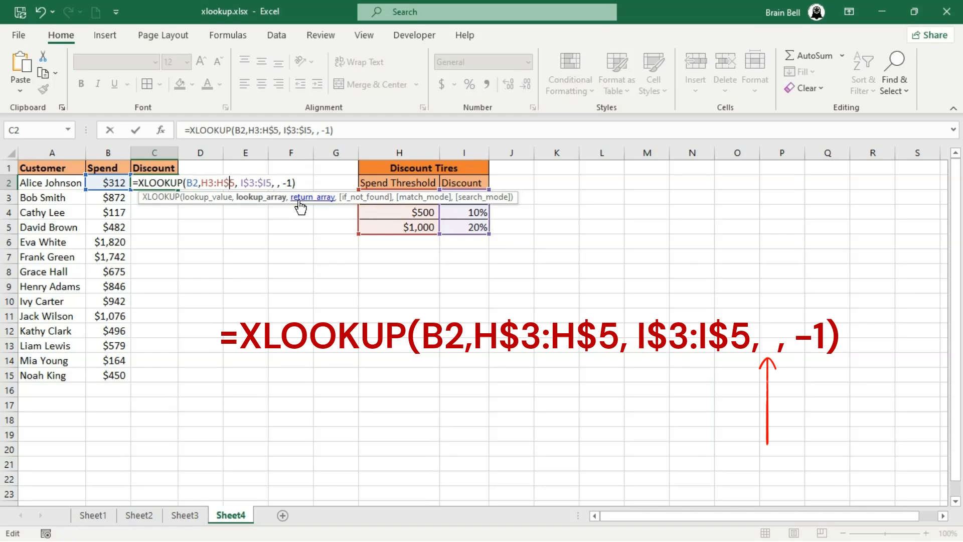
key(Left)
key(Left)
key(Left)
key(Left)
text($)
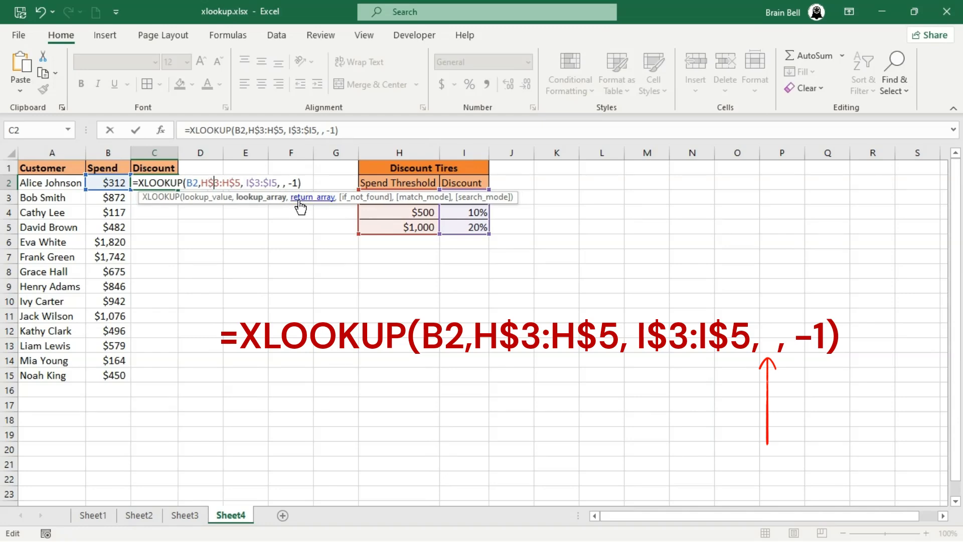
key(Return)
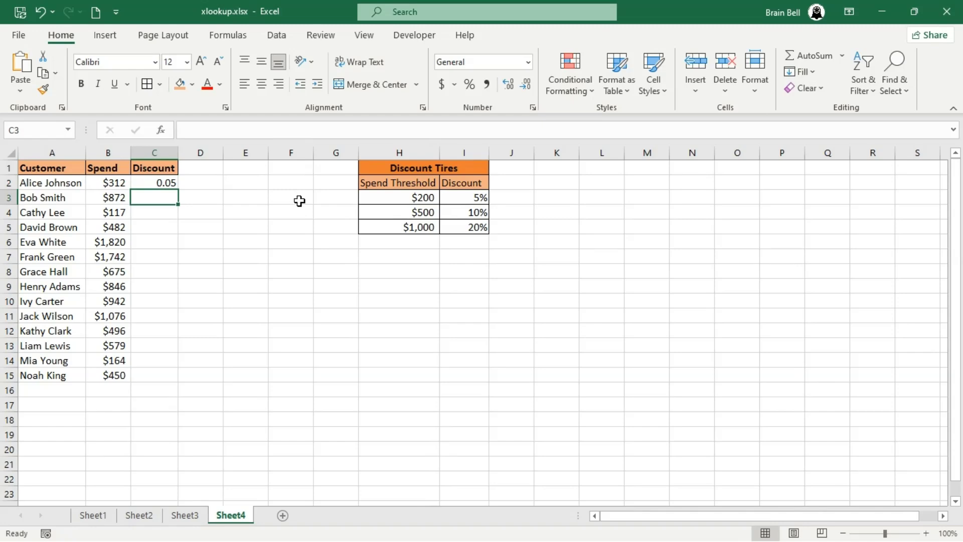
Step: Try to fill the discount formula from C2 down to C15
click(170, 181)
drag(178, 189, 185, 385)
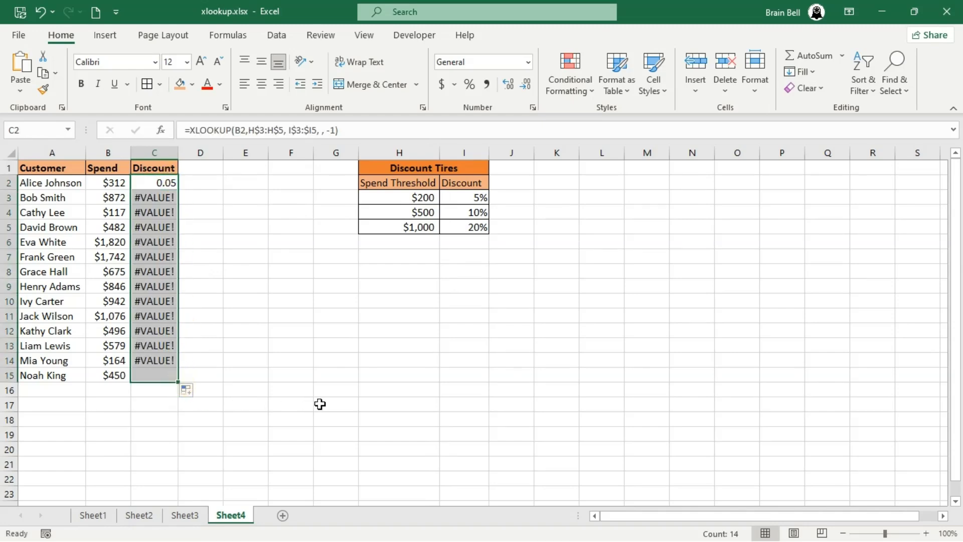
Step: Correct the return array in the C2 formula to I$3:I$5 and fill the formula down to C15 again
click(168, 183)
double_click(168, 183)
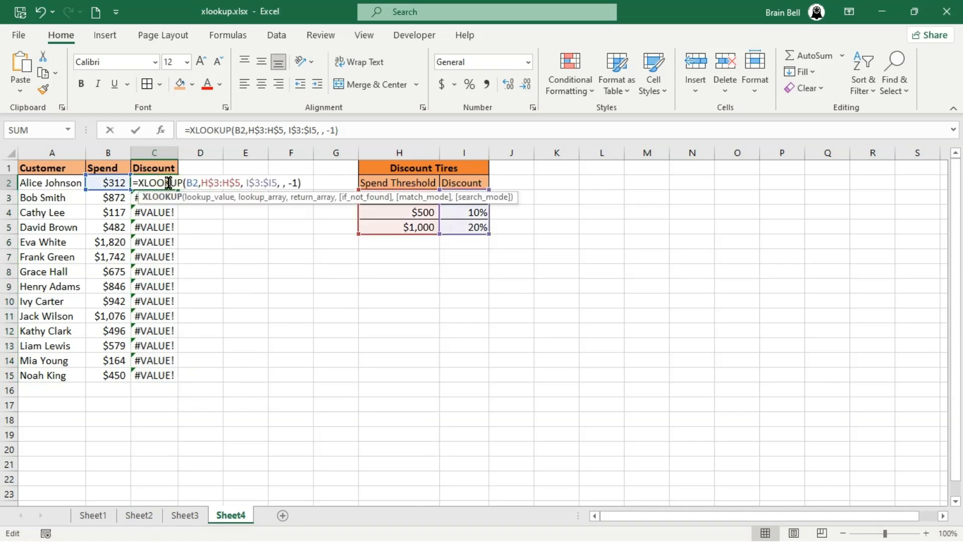
click(269, 182)
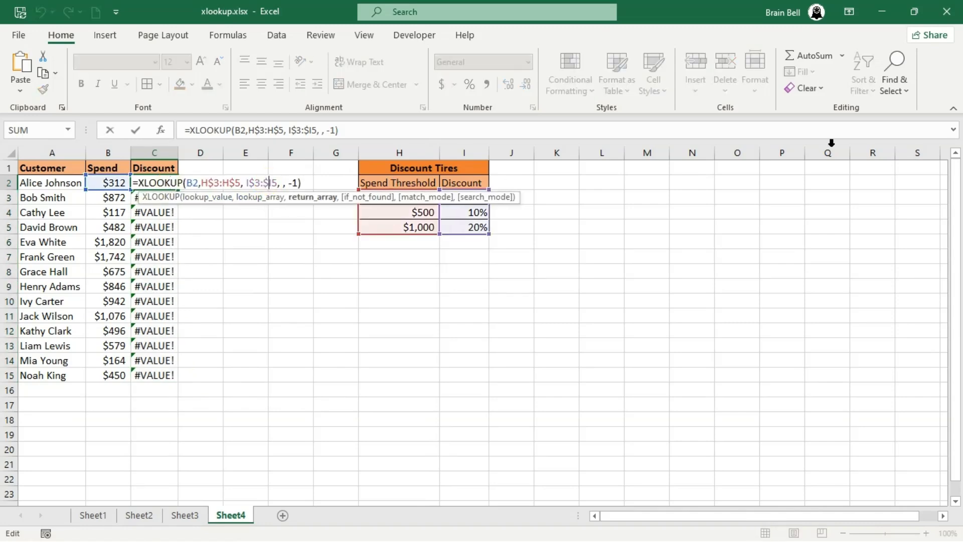
key(BackSpace)
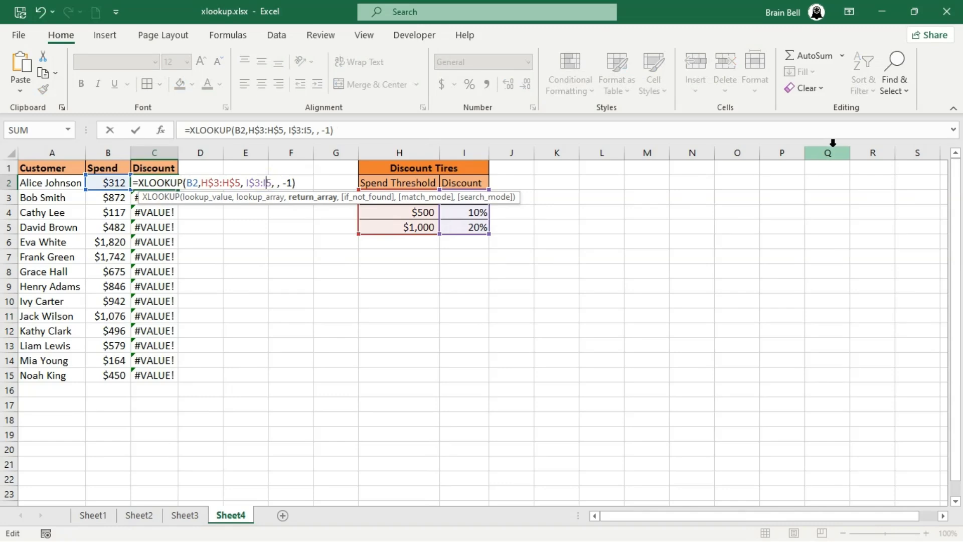
key(Return)
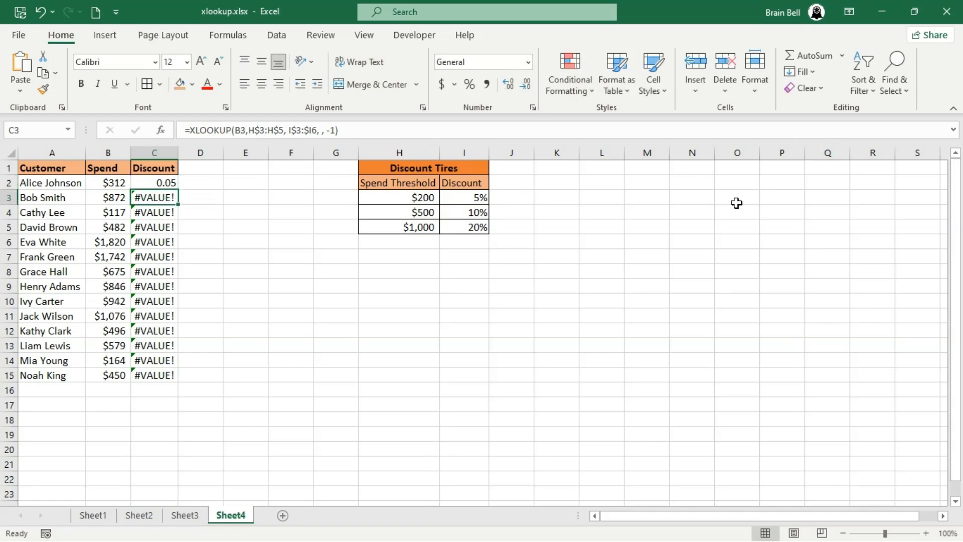
click(170, 188)
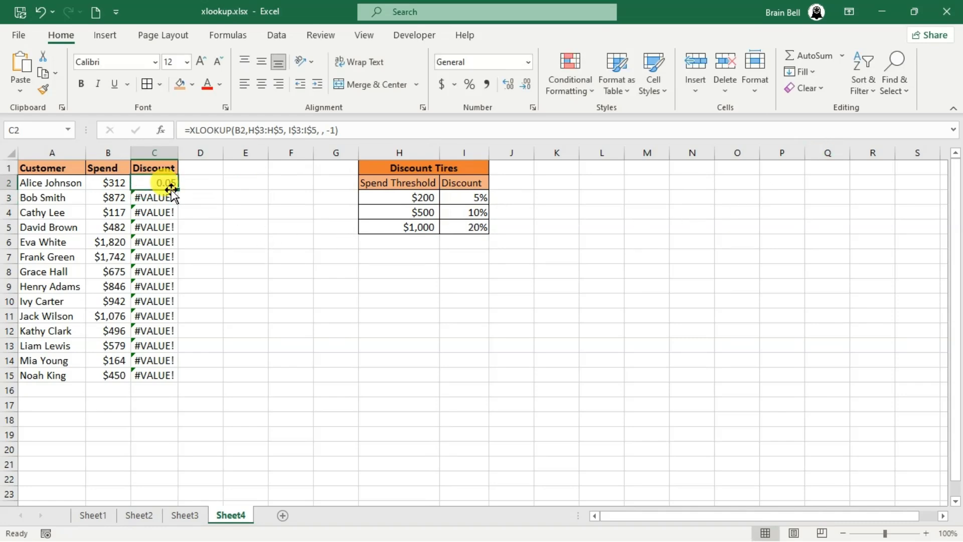
drag(178, 190, 176, 380)
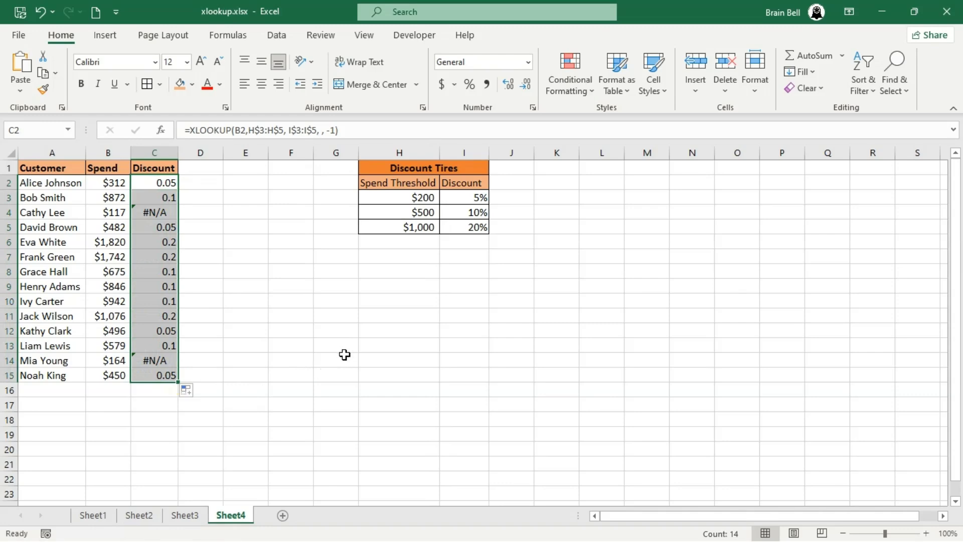
Step: Add 0 as the if_not_found argument of the XLOOKUP formula in C2
click(163, 212)
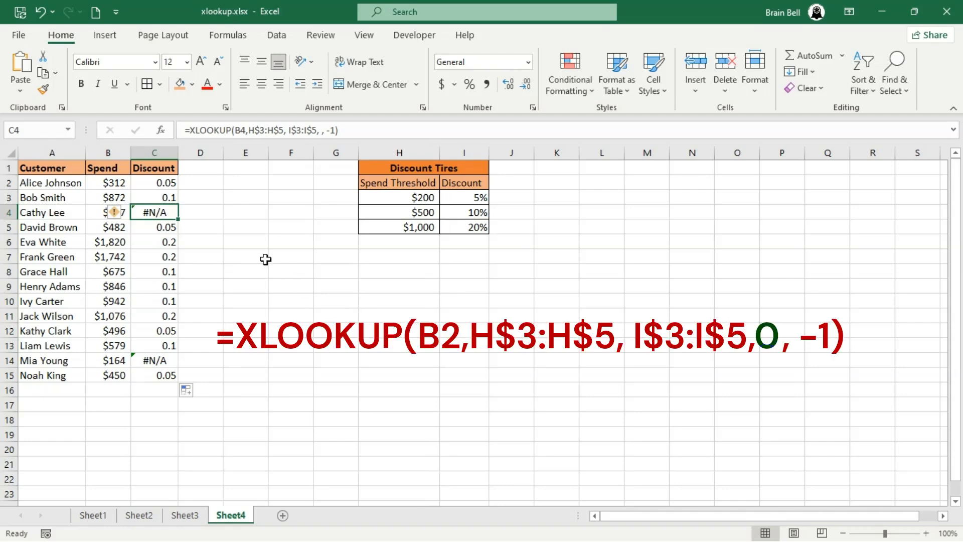
double_click(165, 181)
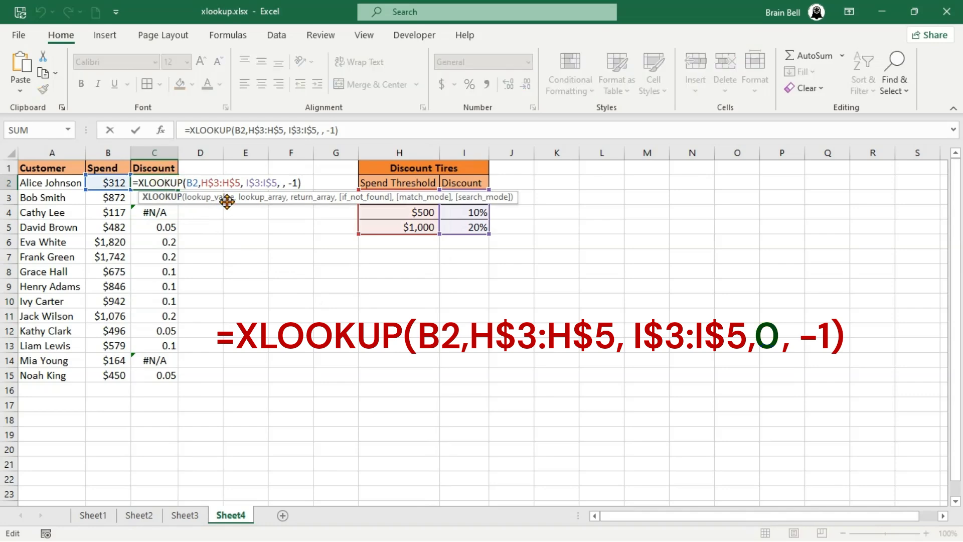
click(279, 183)
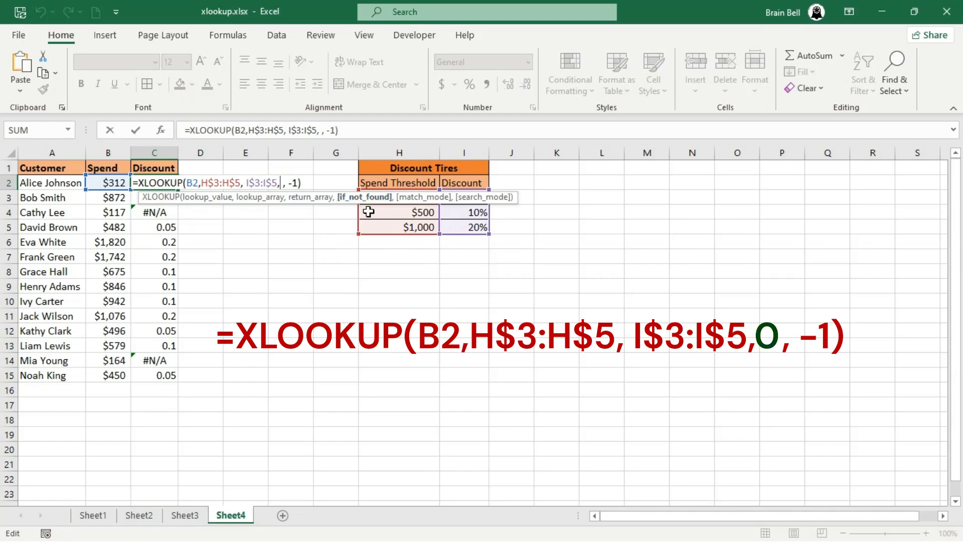
text(0)
key(Return)
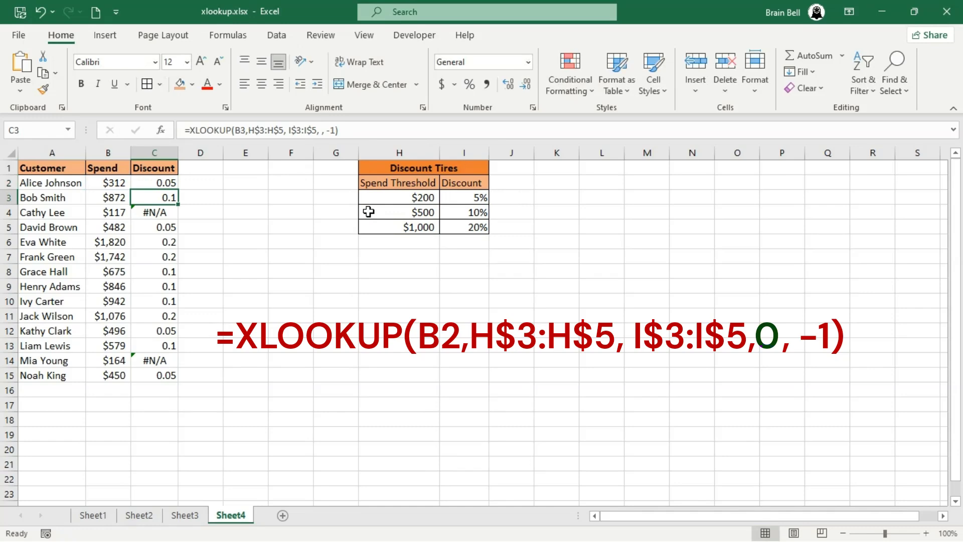
Step: Fill the updated discount formula from C2 down to C15
click(168, 184)
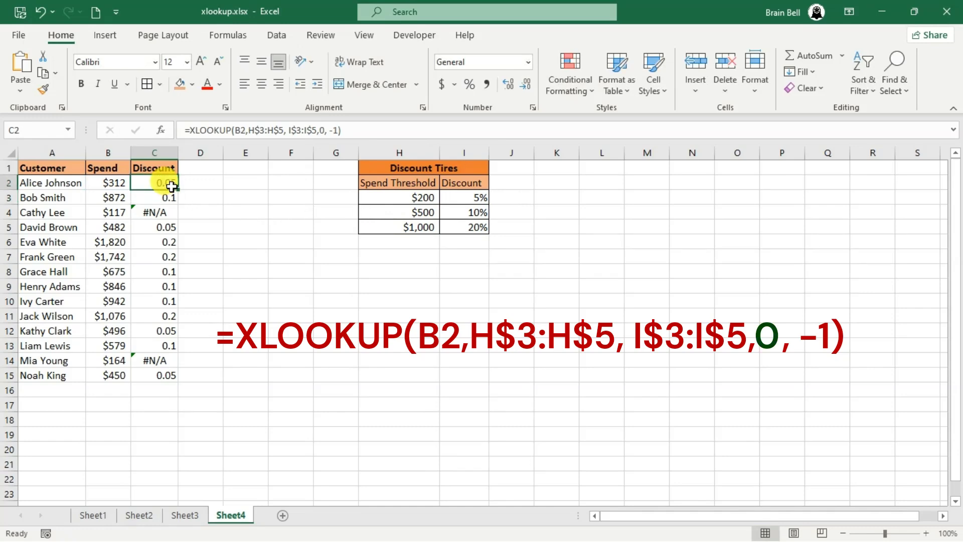
drag(178, 189, 178, 379)
click(257, 376)
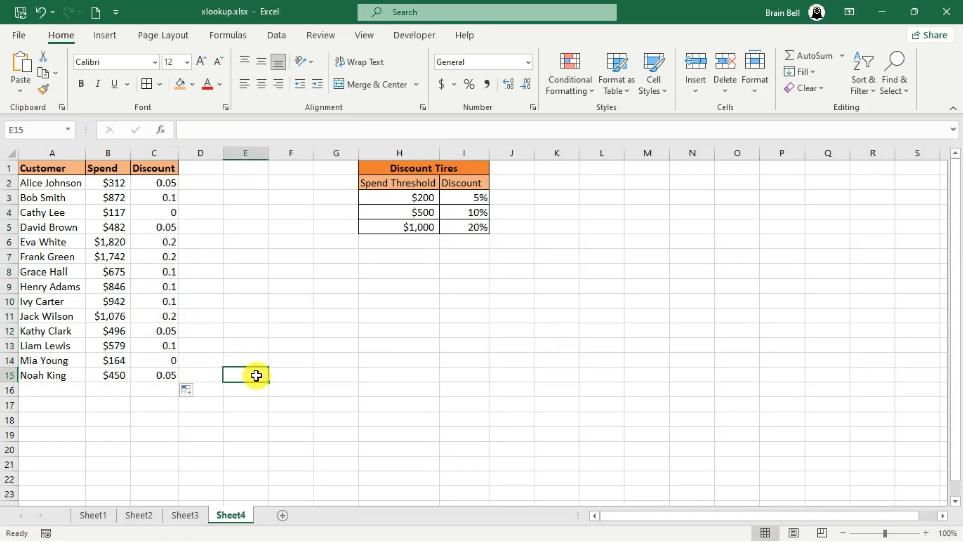
Step: Format the discounts in C2:C15 as Percentage with 0 decimal places
drag(165, 186, 170, 375)
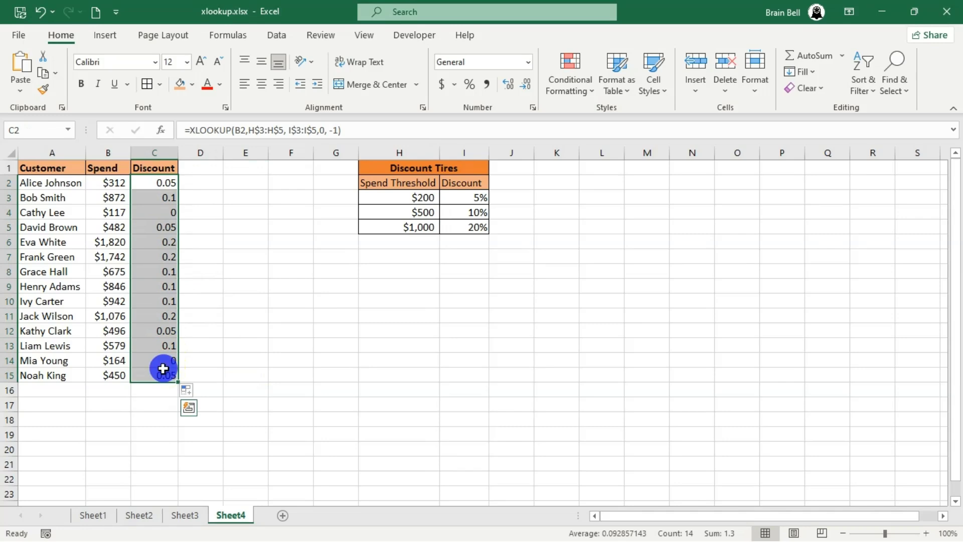
right_click(164, 375)
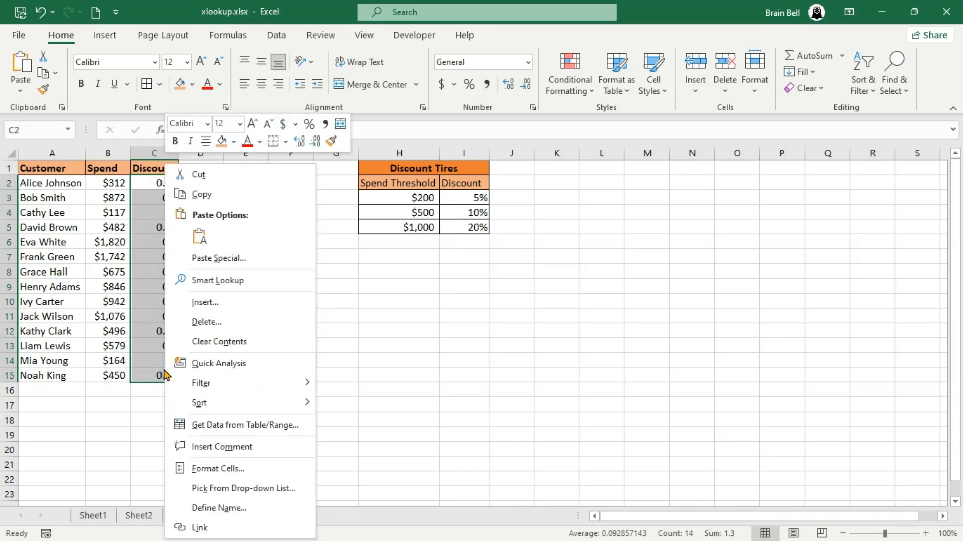
click(222, 465)
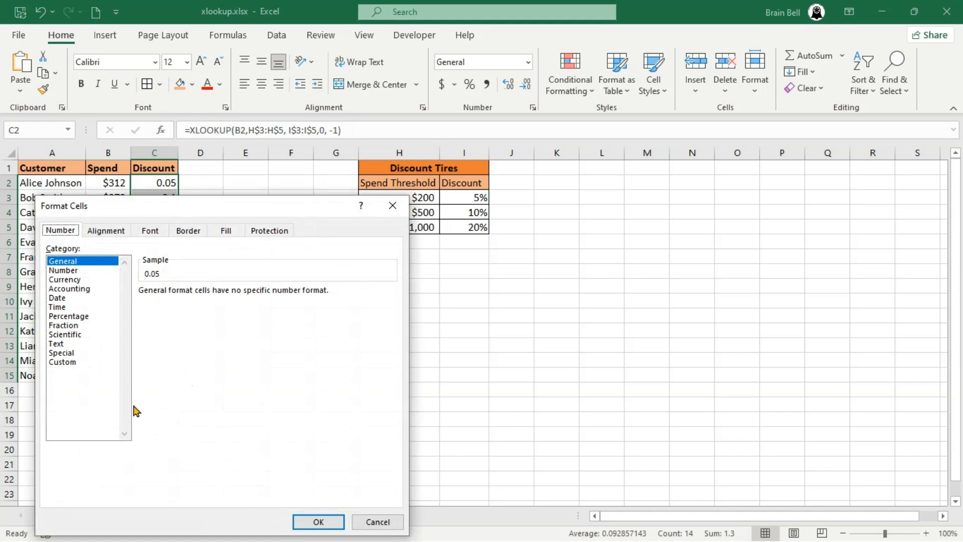
click(53, 316)
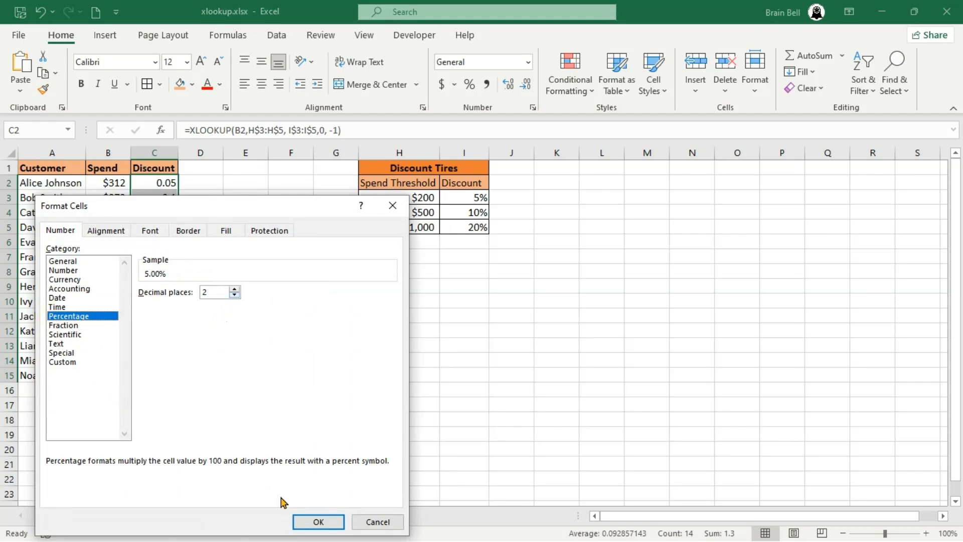
click(234, 295)
click(235, 295)
click(318, 521)
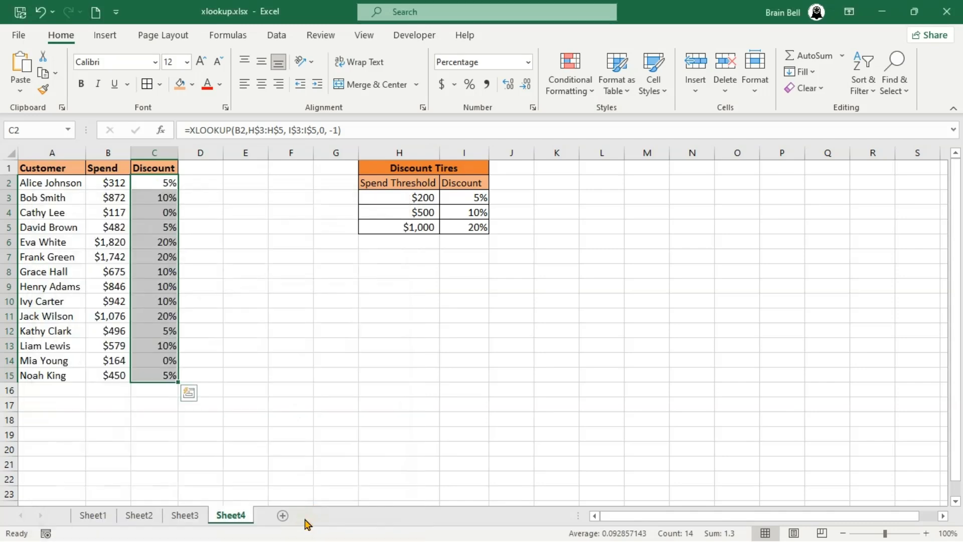
click(244, 331)
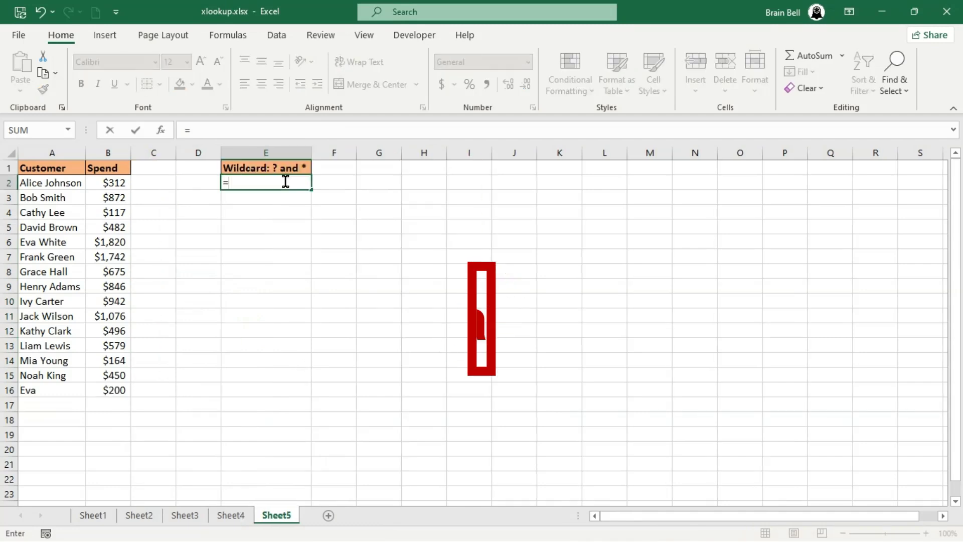
Step: Start an XLOOKUP formula in E2 of Sheet5 with "B*" as the lookup value
text(XLOO)
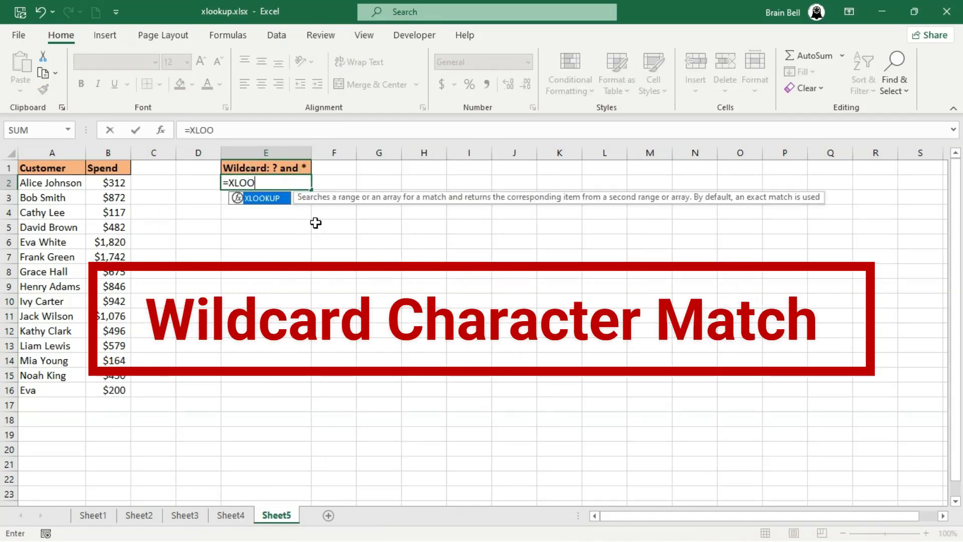
text(KUP()
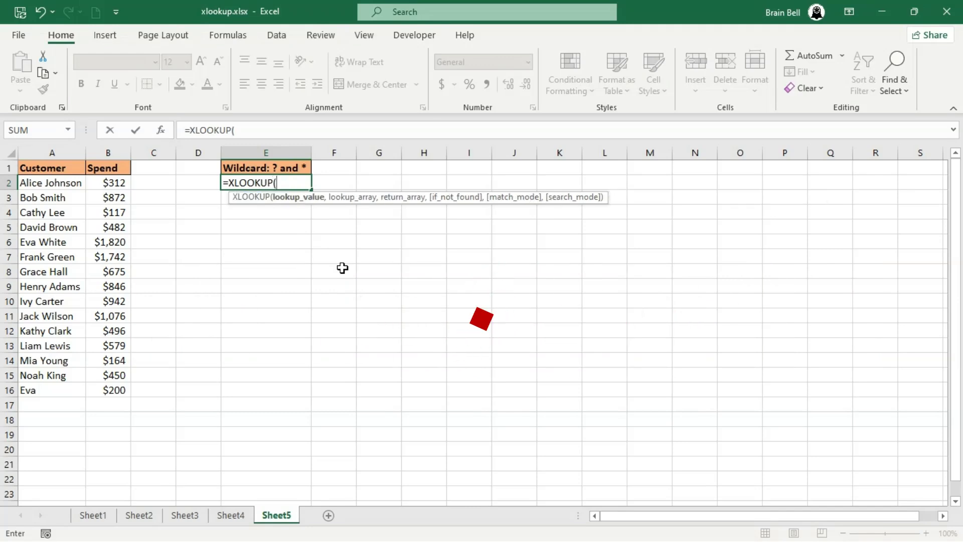
text("B*)
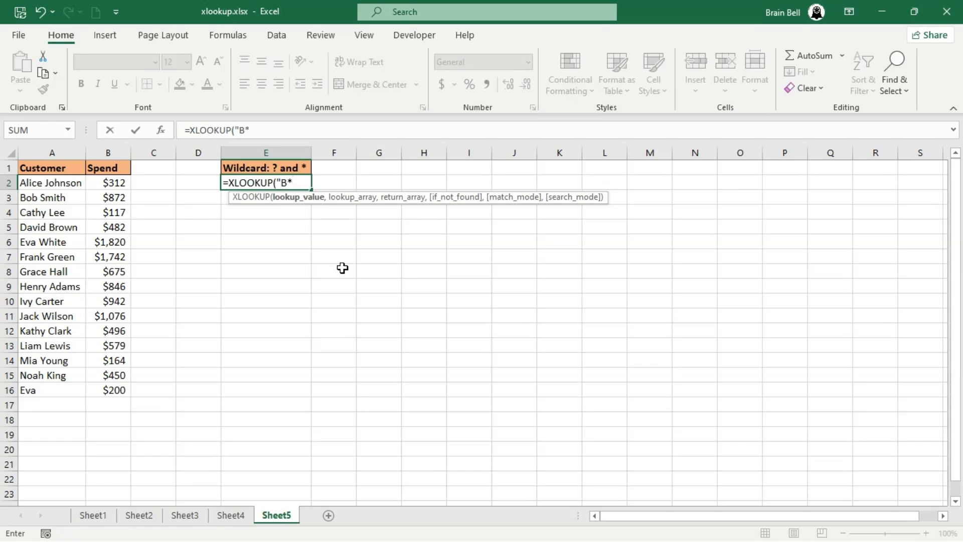
text(",)
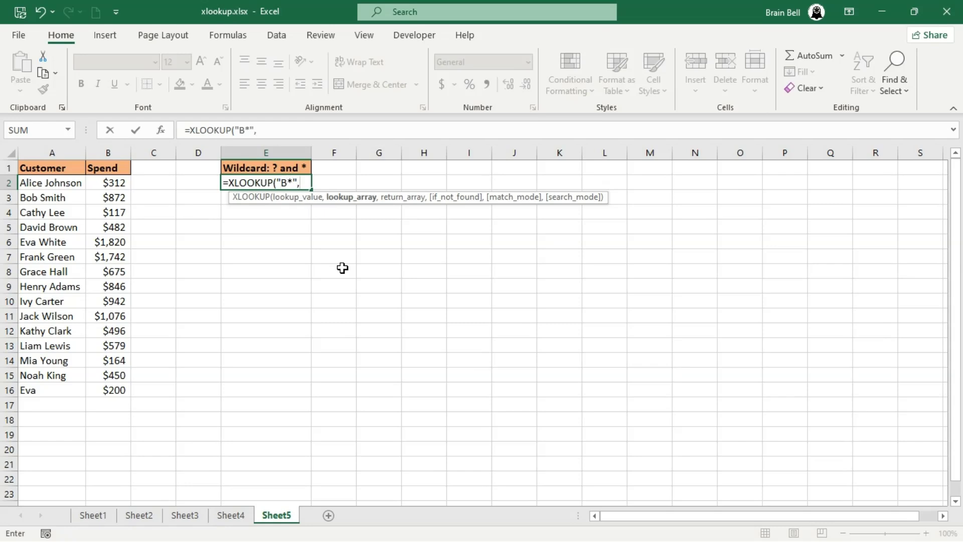
Step: Set the lookup array of the E2 formula to the customer names in A2:A16
key(Left)
key(Left)
key(Left)
key(Left)
key(shift+Down)
key(shift+Down)
key(shift+Down)
key(shift+Down)
key(shift+Down)
key(shift+Down)
key(shift+Down)
key(shift+Down)
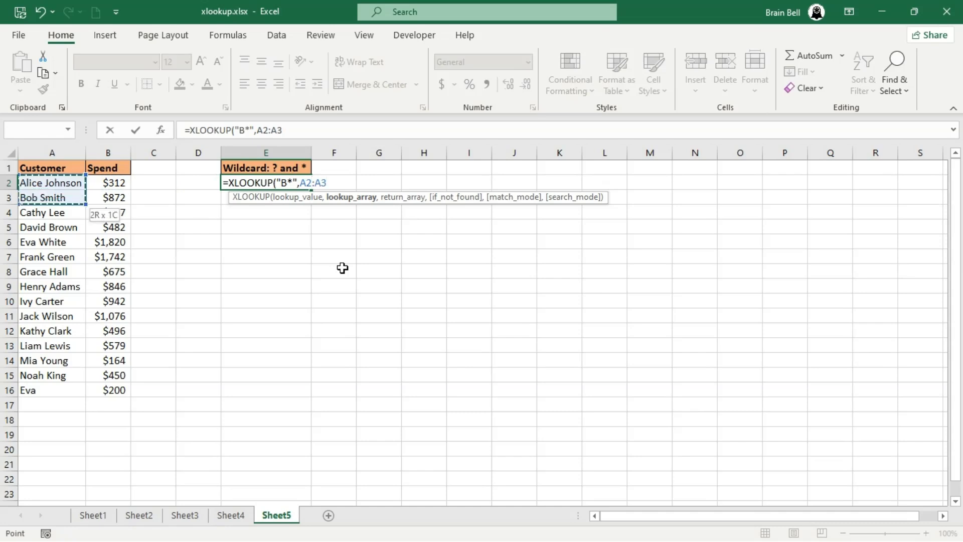
key(shift+Down)
key(shift+Down)
key(shift+Down)
key(shift+Down)
key(shift+Down)
key(shift+Down)
key(shift+Down)
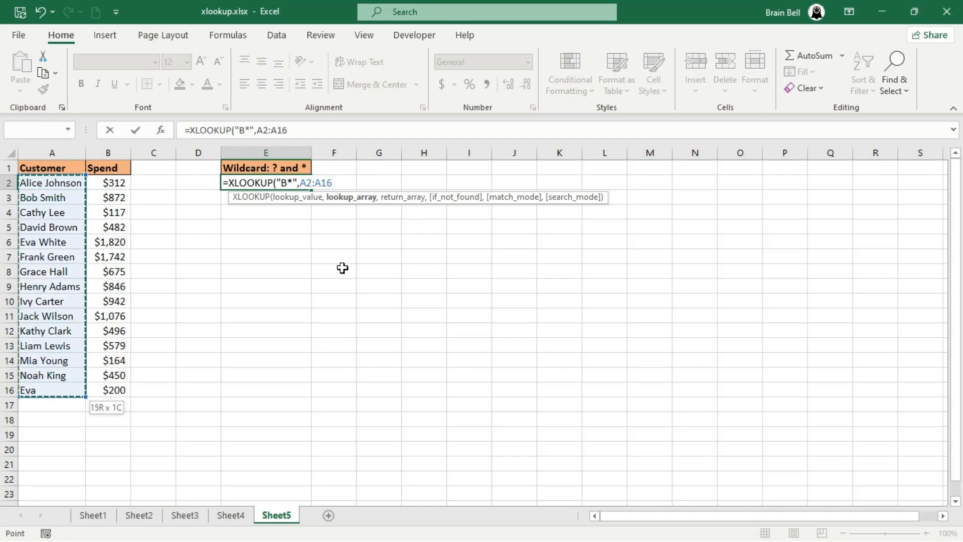
Step: Set the return array of the E2 formula to A2:A16 as well
text(,)
key(Left)
key(Left)
key(Left)
key(Left)
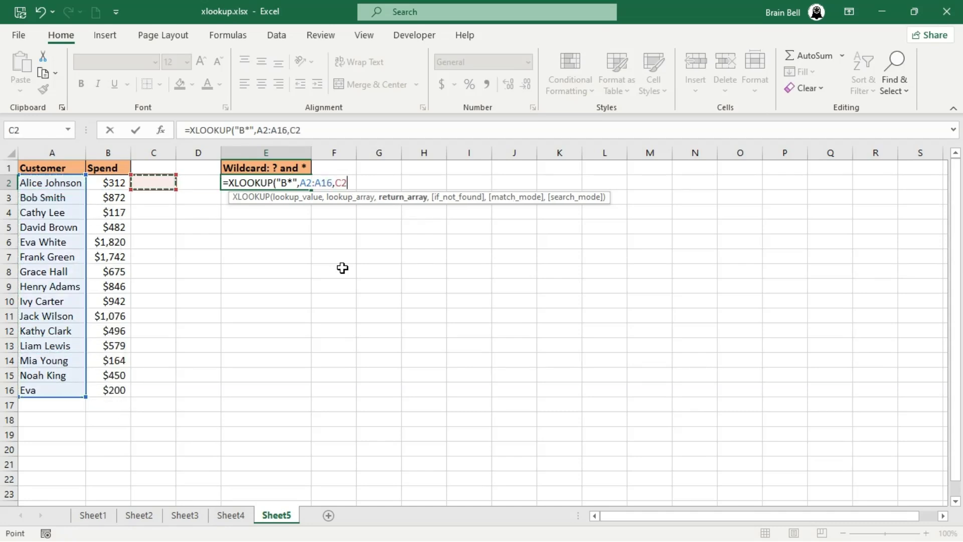
key(shift+Down)
key(shift+Down)
key(shift+Down)
key(shift+Down)
key(shift+Down)
key(shift+Down)
key(shift+Down)
key(shift+Down)
key(shift+Down)
key(shift+Down)
key(shift+Down)
key(shift+Down)
key(shift+Down)
key(shift+Down)
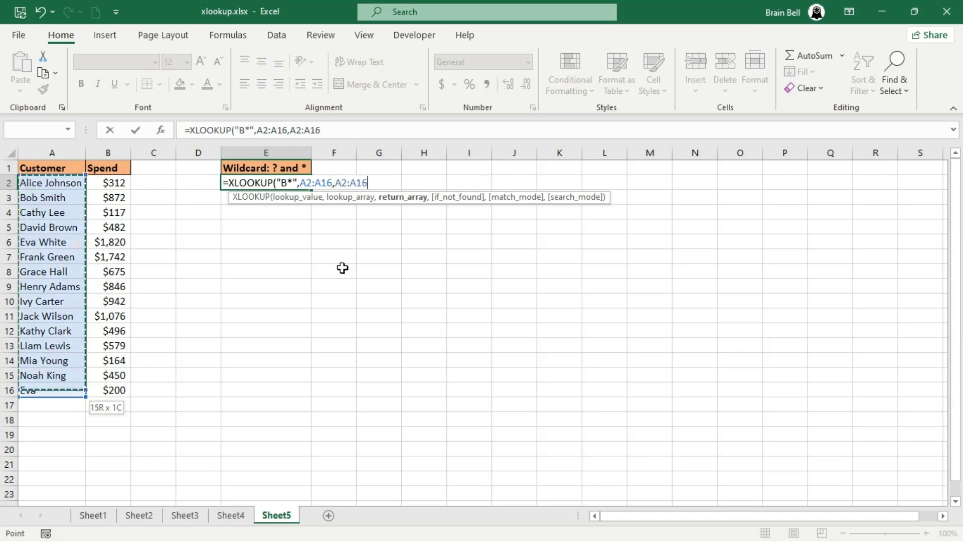
Step: Complete the E2 formula with "Not found" as the if_not_found text and match mode 2 for wildcards
text(,)
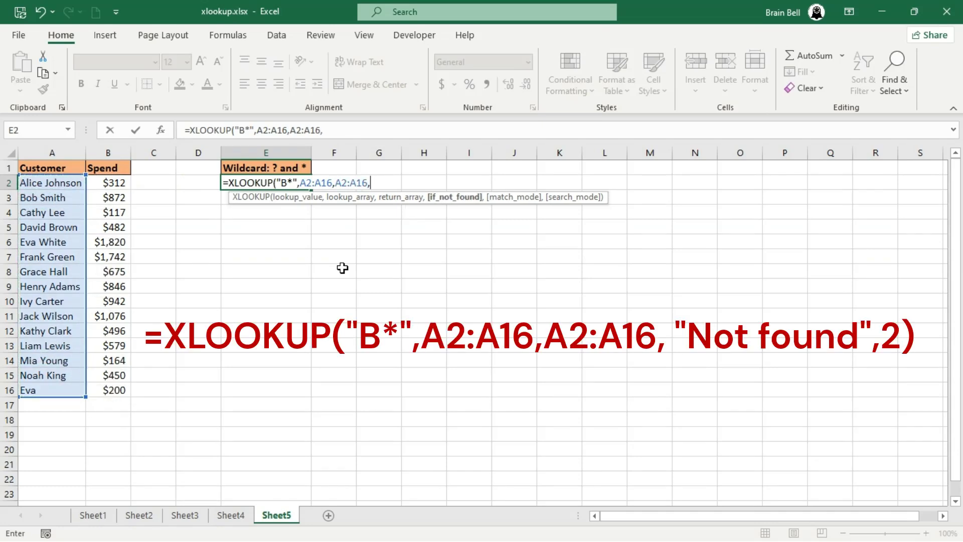
text( "Not found",)
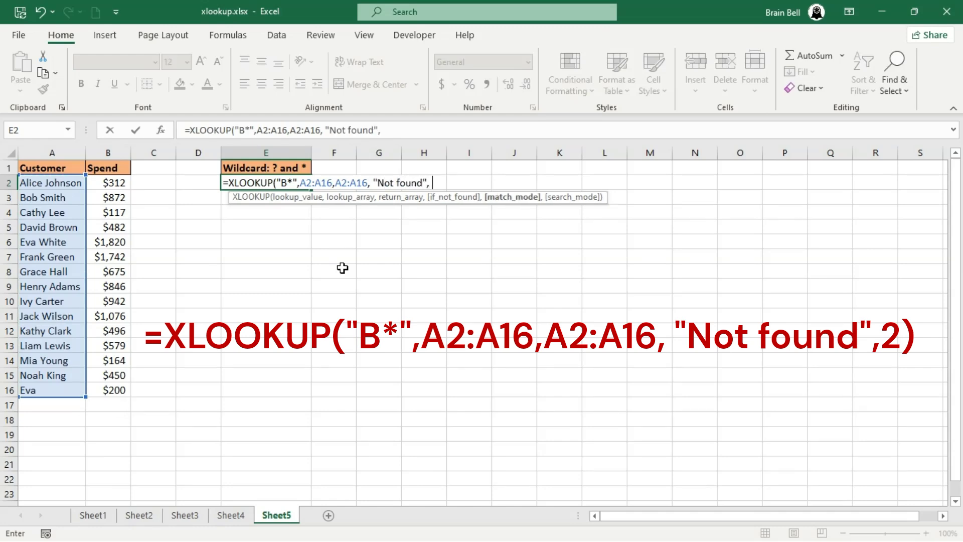
key(Down)
key(Down)
key(Down)
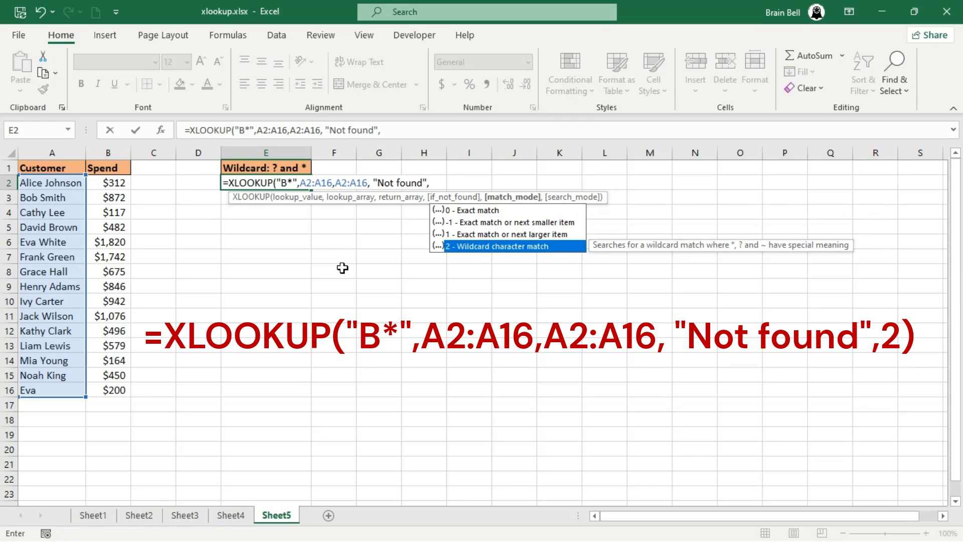
text())
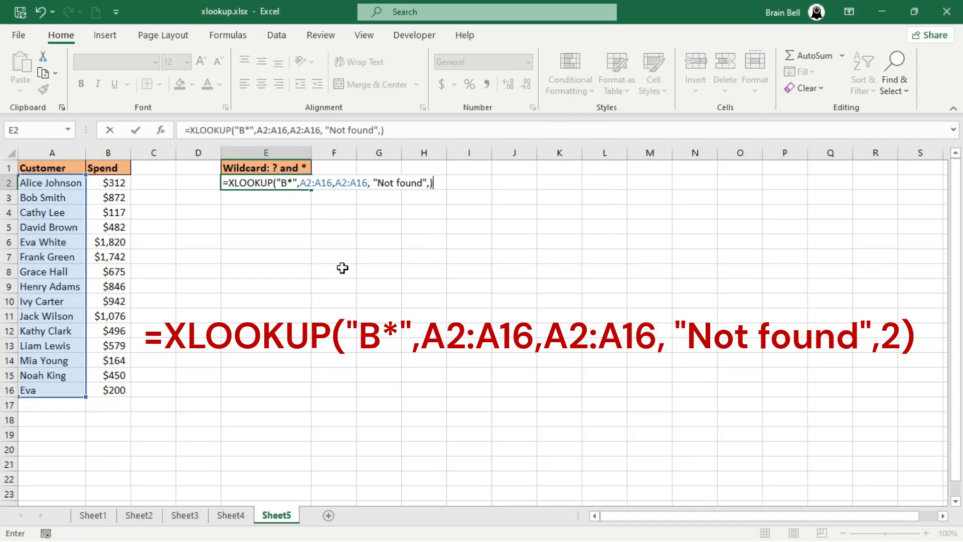
key(BackSpace)
text(2)
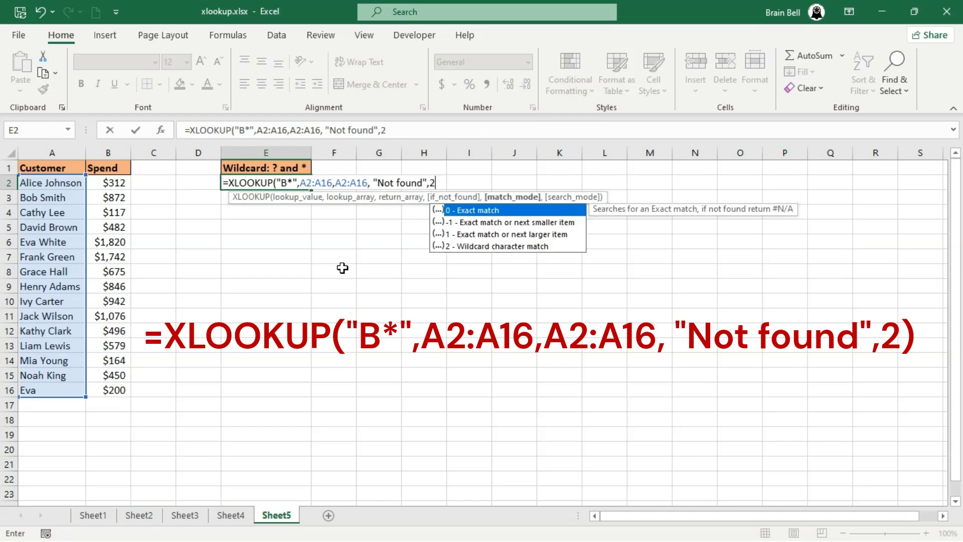
text())
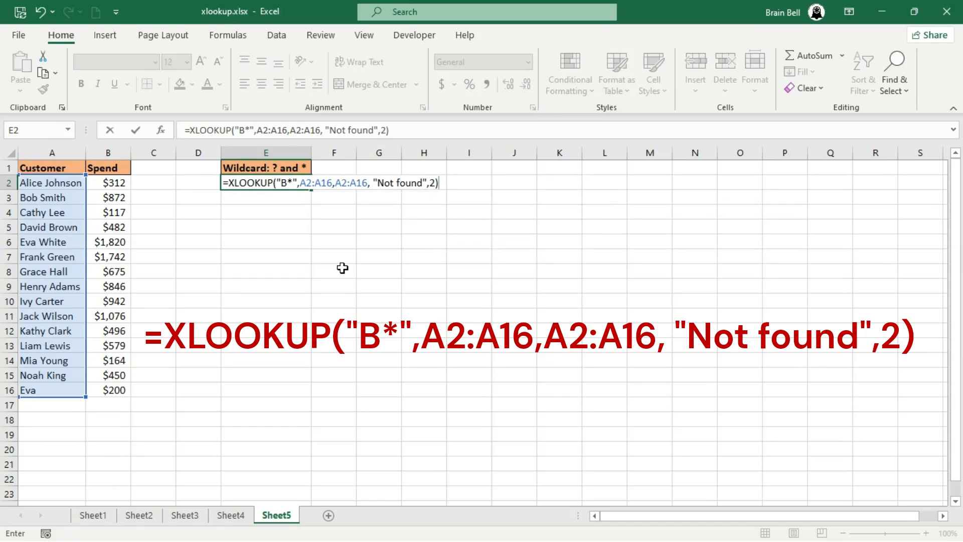
key(Return)
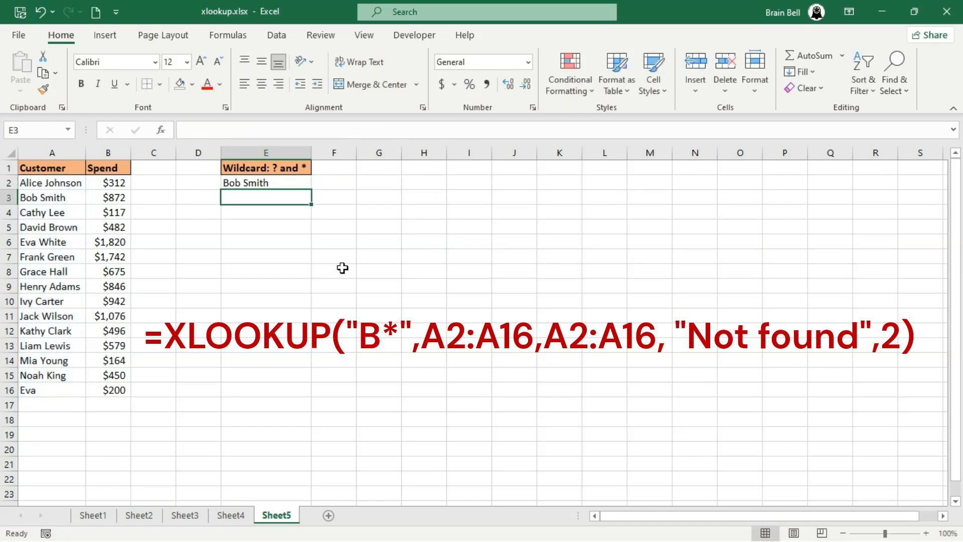
key(Up)
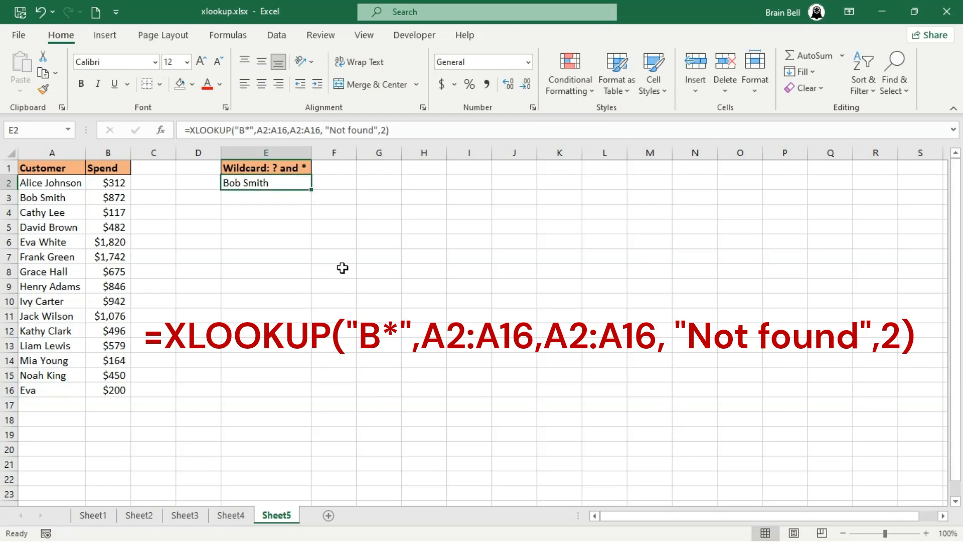
Step: Start an XLOOKUP formula in E3 with "E?A" as the lookup value
key(Down)
text(=)
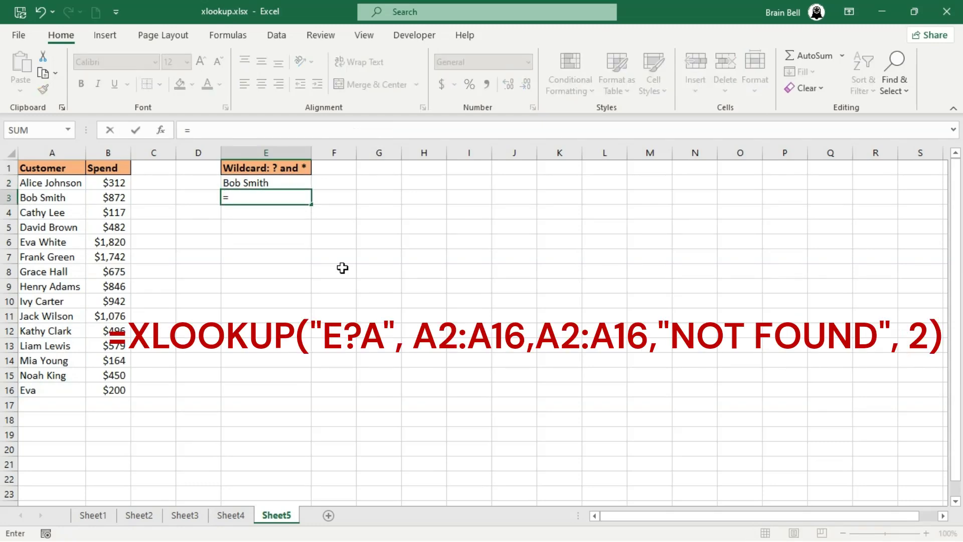
text(xloo)
key(BackSpace)
key(BackSpace)
key(BackSpace)
key(BackSpace)
text(XL)
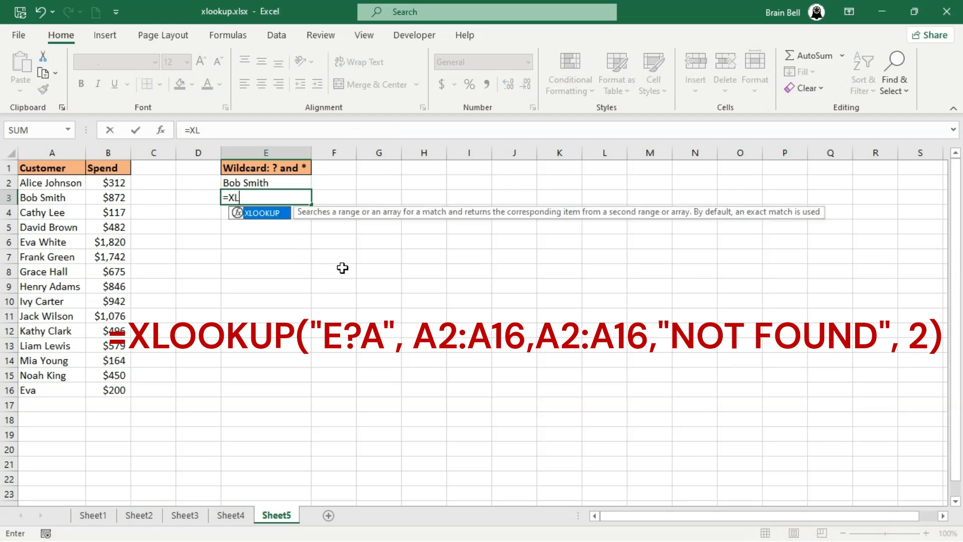
text(OOKUP(")
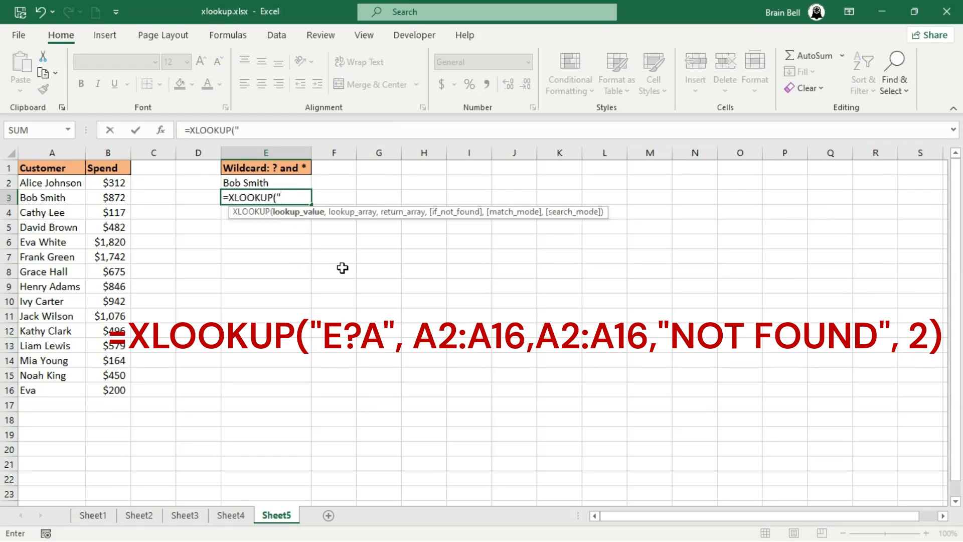
text(E?A",)
Step: Set the lookup array of the E3 formula to A2:A16
key(Left)
key(Left)
key(Left)
key(Left)
key(Up)
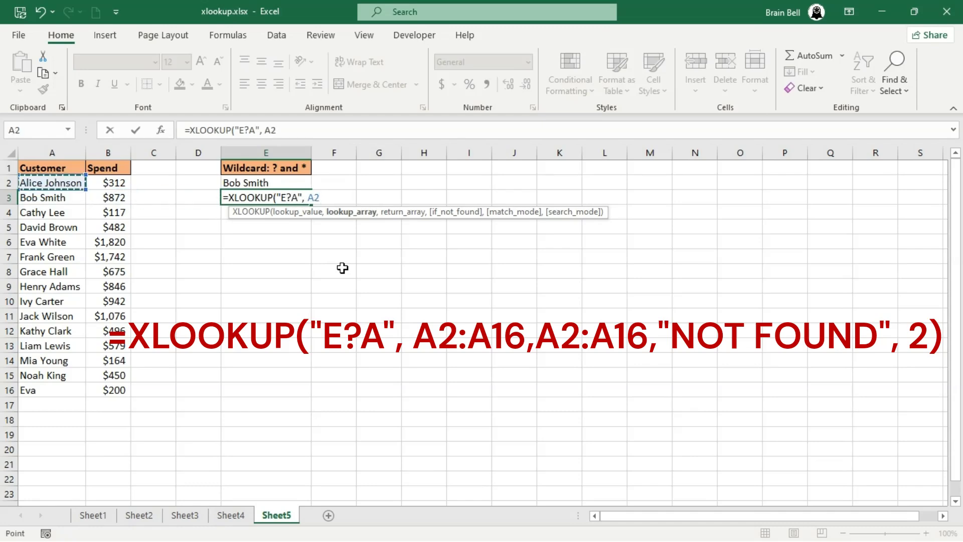
key(shift+Down)
key(shift+Down)
key(shift+Down)
key(shift+Down)
key(shift+Down)
key(shift+Down)
key(shift+Down)
key(shift+Down)
key(shift+Down)
key(shift+Down)
key(shift+Down)
key(shift+Down)
key(shift+Down)
key(shift+Down)
Step: Complete the E3 formula with return array A2:A16, "NOT FOUND" as the if_not_found text, and match mode 2 for wildcards
text(,A2:)
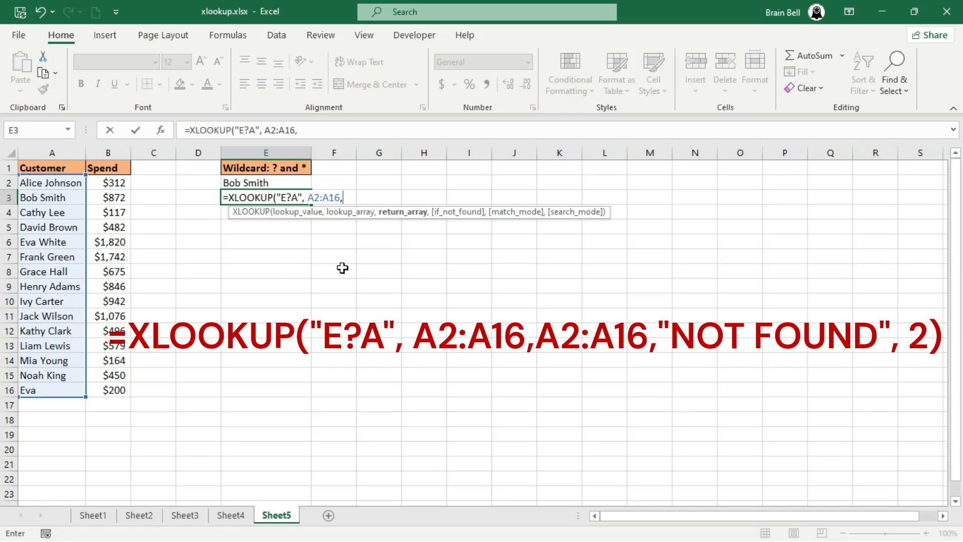
text(A16,)
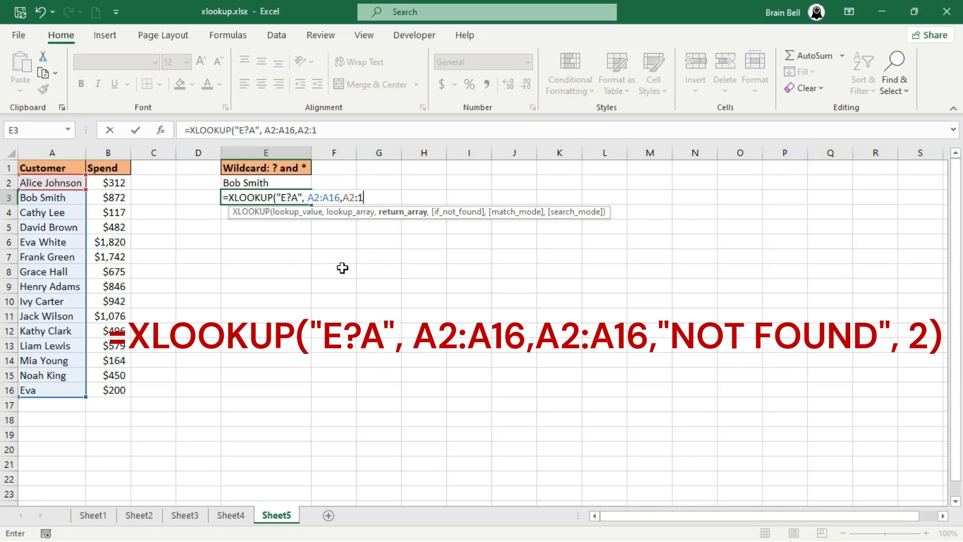
text("NOT)
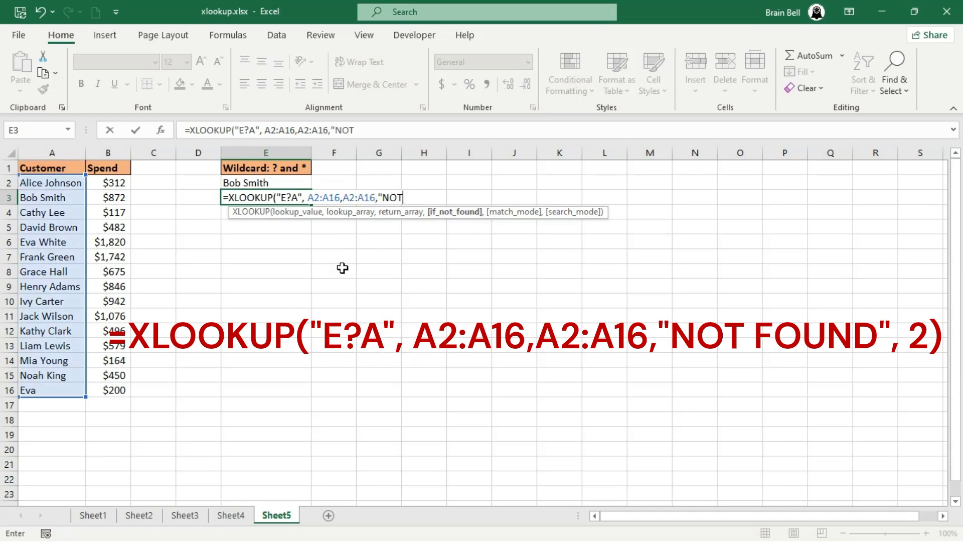
text( FOUND", 2))
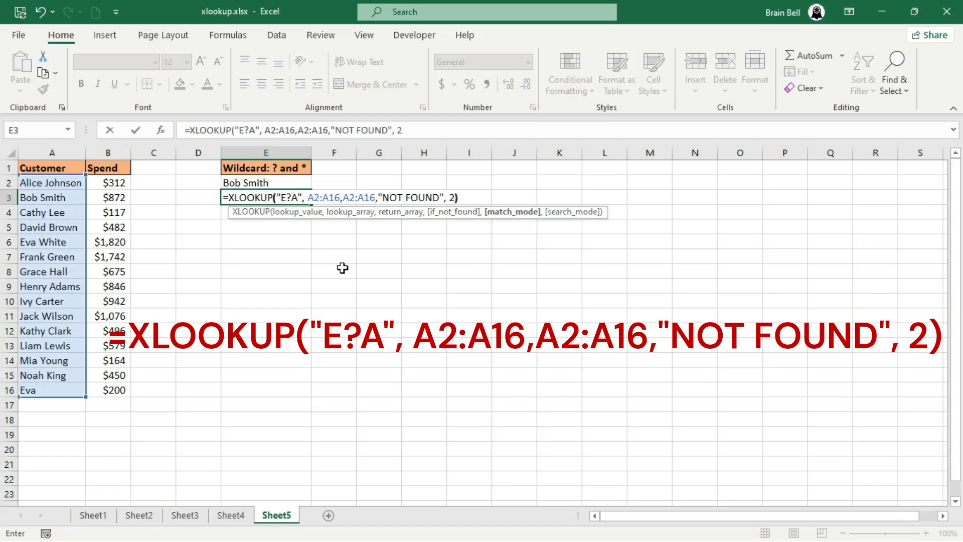
key(Return)
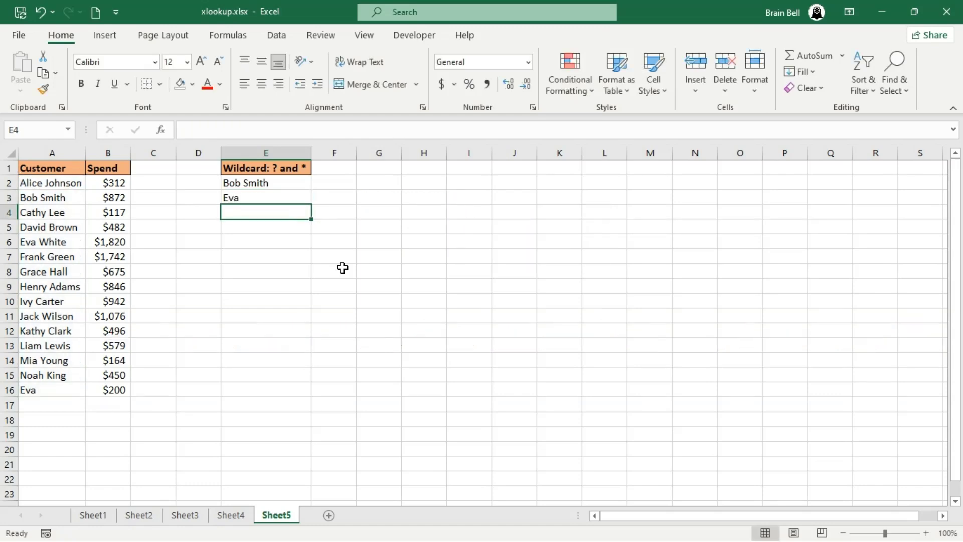
Step: Compare the E3 wildcard result with its matching customer entry in A16
key(Up)
click(30, 390)
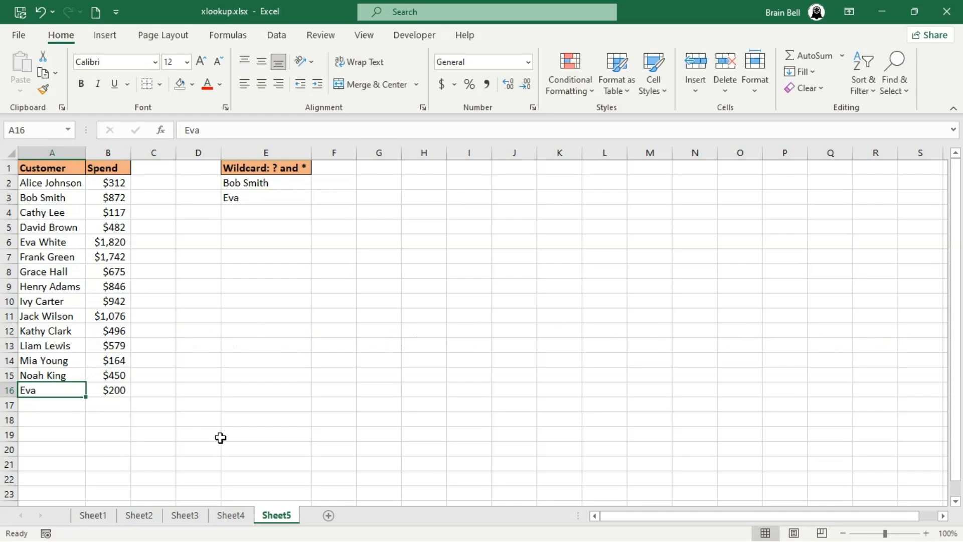
click(261, 199)
click(281, 216)
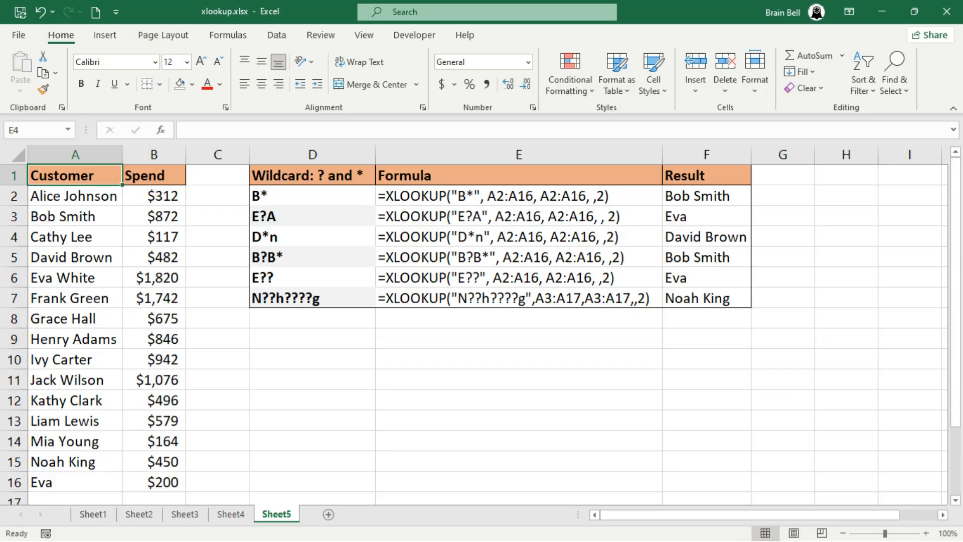
Step: Start an XLOOKUP formula in E4 with the wildcard pattern "E??" as the lookup value
text(=XLOOKUP()
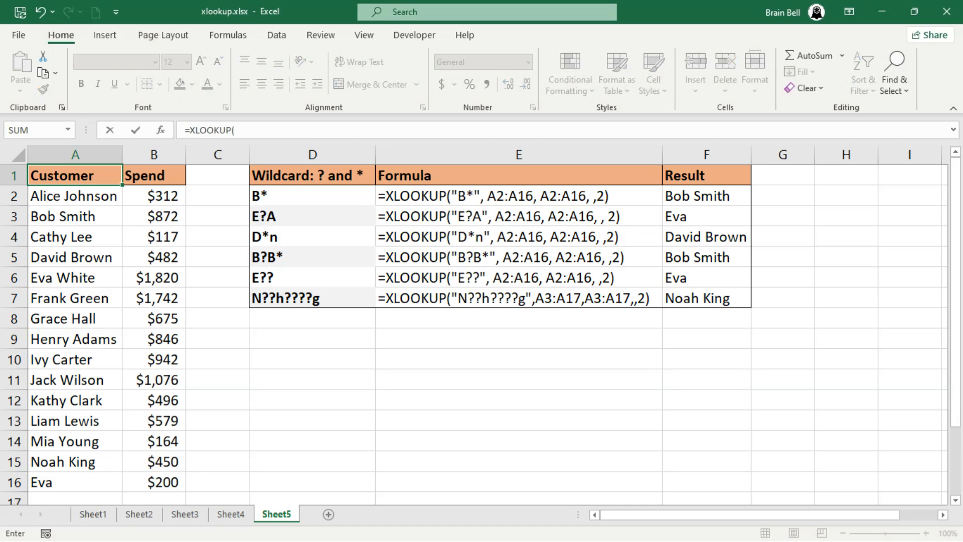
text(E?"?)
key(BackSpace)
key(BackSpace)
key(BackSpace)
text("E??)
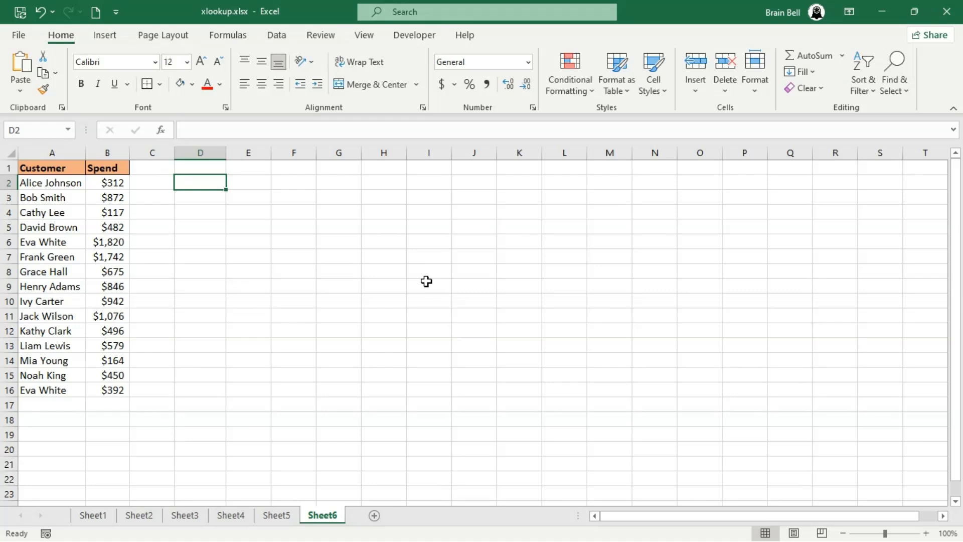
Step: On Sheet6, enter the customer name from A6 in D2 and start an XLOOKUP formula in E2 with D2 as the lookup value
text(E)
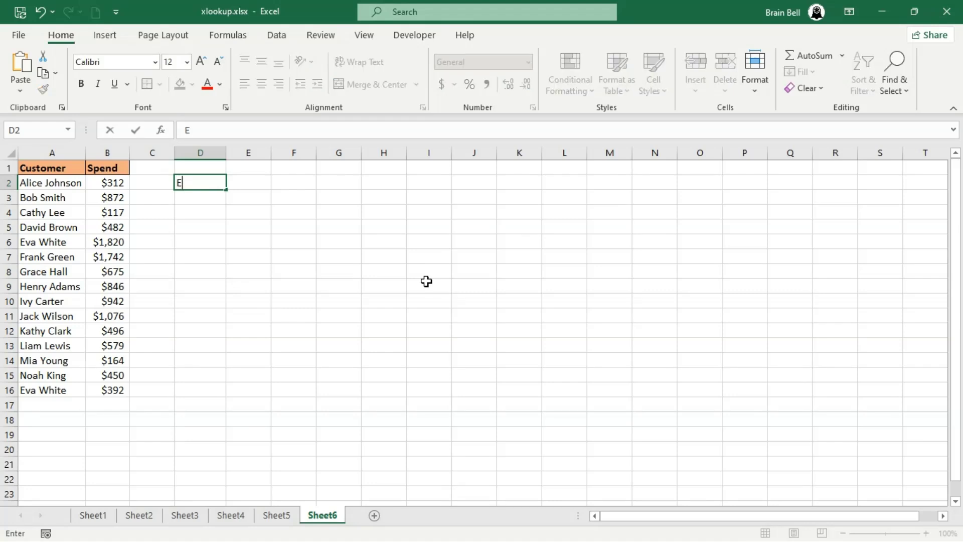
text(va White)
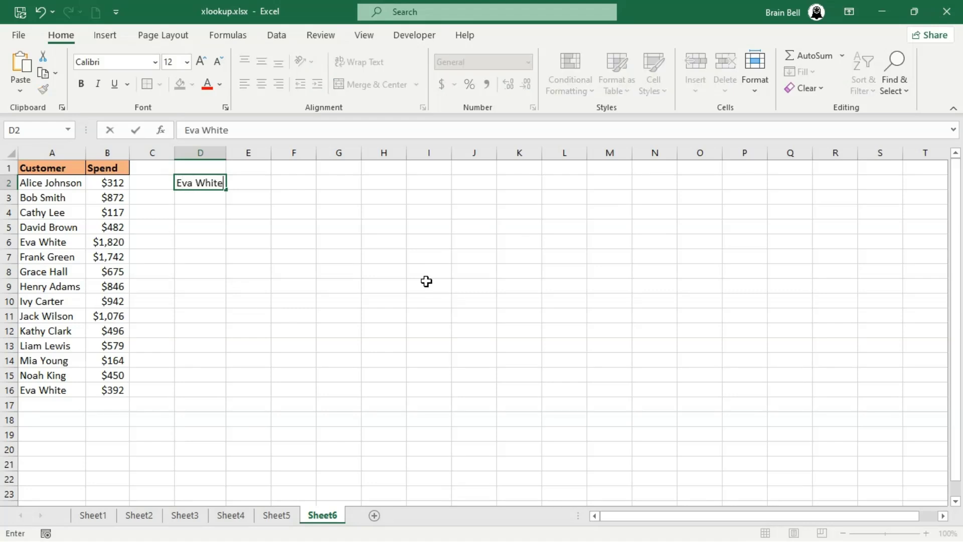
key(Tab)
text(=)
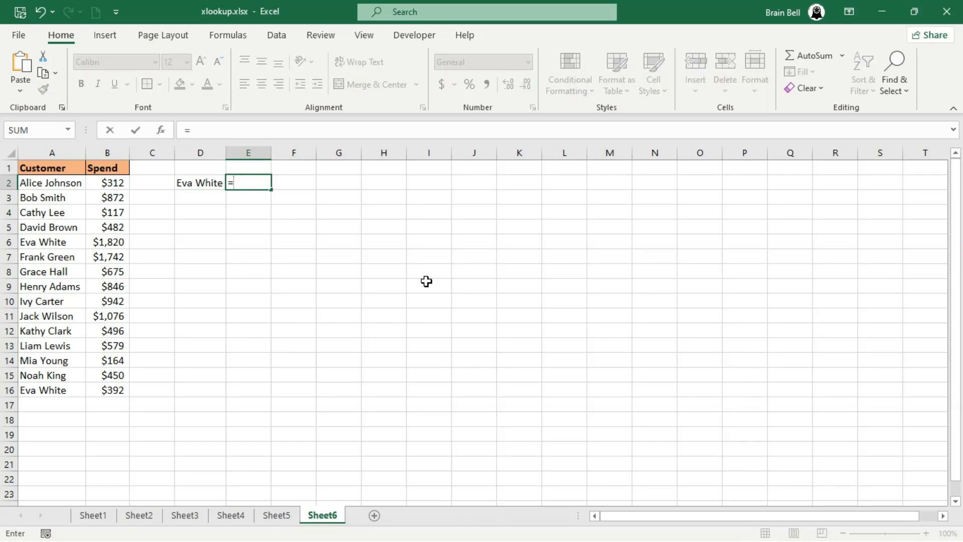
text(XLOOK)
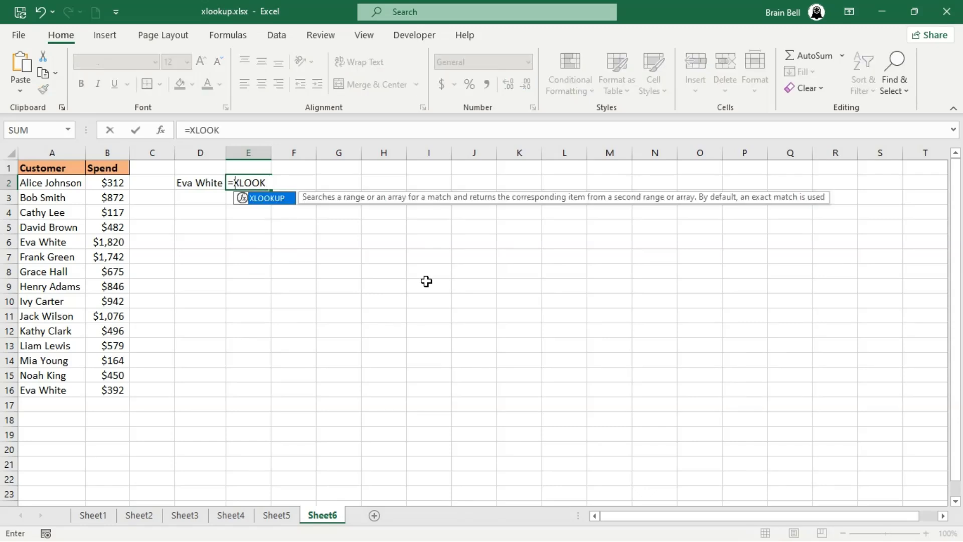
text(UP()
key(Left)
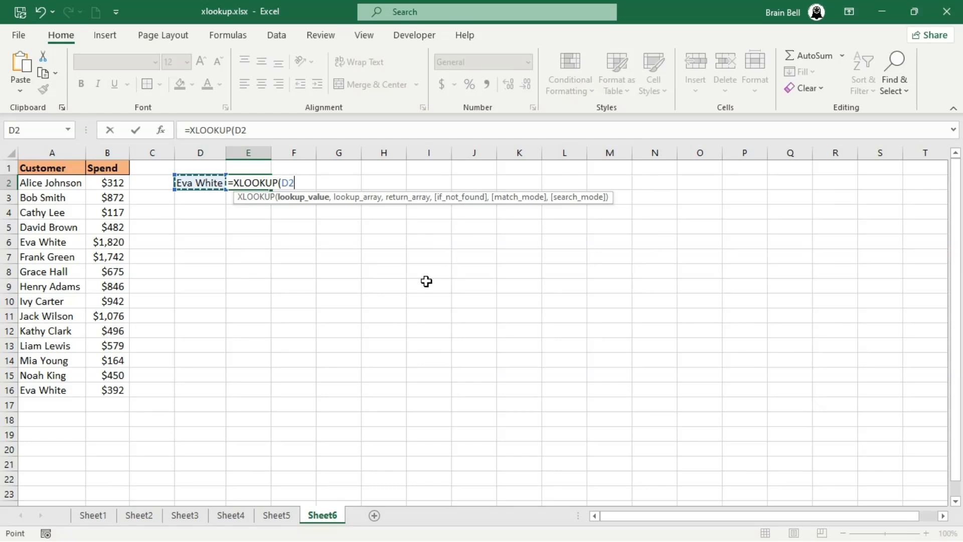
Step: Set the lookup array of the E2 formula to the customer names in A2:A16
text(,)
key(Left)
key(Left)
key(Left)
key(Left)
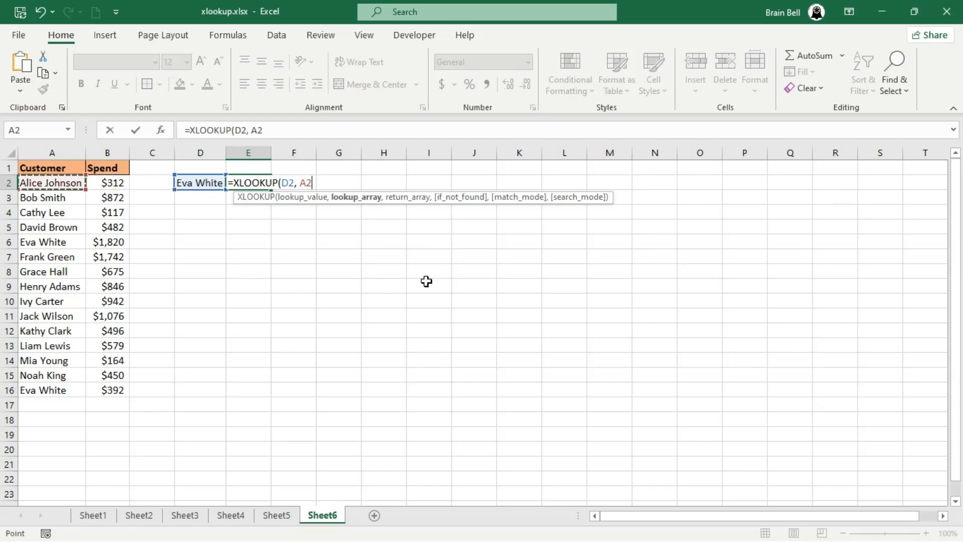
key(shift+Down)
key(shift+Down)
key(shift+Down)
key(shift+Down)
key(shift+Down)
key(shift+Down)
key(shift+Down)
key(shift+Down)
key(shift+Down)
key(shift+Down)
key(shift+Down)
key(shift+Down)
key(shift+Down)
key(shift+Down)
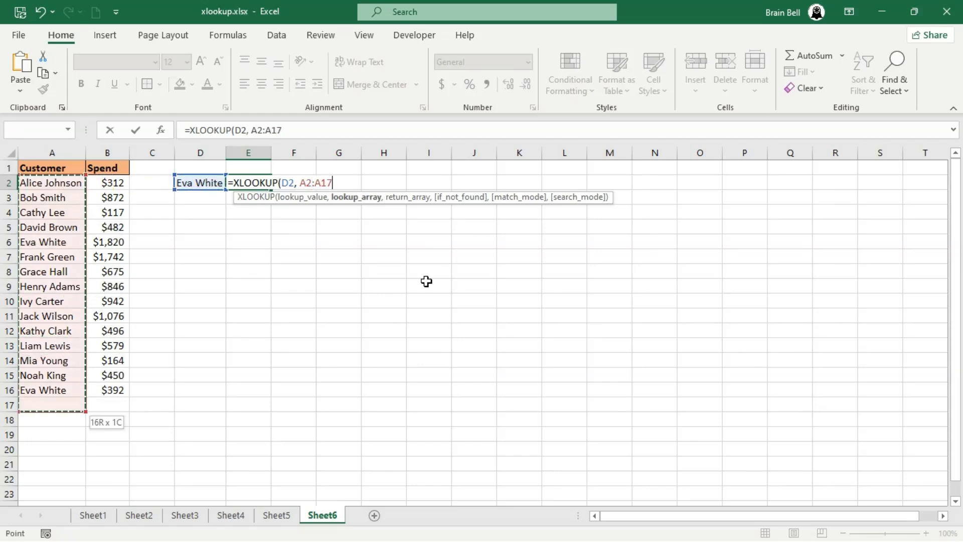
Step: Set the return array of the E2 formula to the spend values in B2:B16 and complete the formula
text(,)
key(Left)
key(Left)
key(Left)
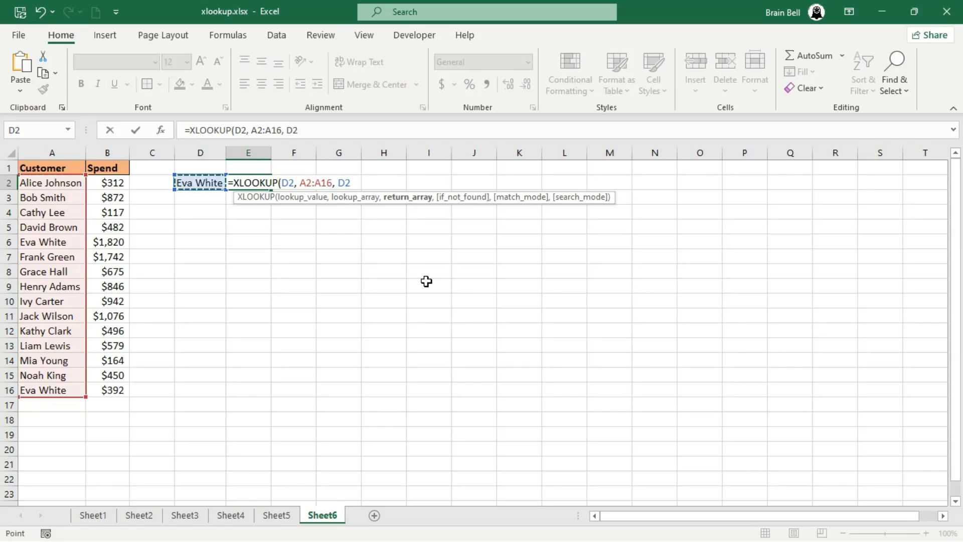
key(shift+Down)
key(shift+Down)
key(shift+Down)
key(shift+Down)
key(shift+Down)
key(shift+Down)
key(shift+Down)
key(shift+Down)
key(shift+Down)
key(shift+Down)
key(shift+Down)
key(shift+Down)
key(shift+Down)
key(shift+Down)
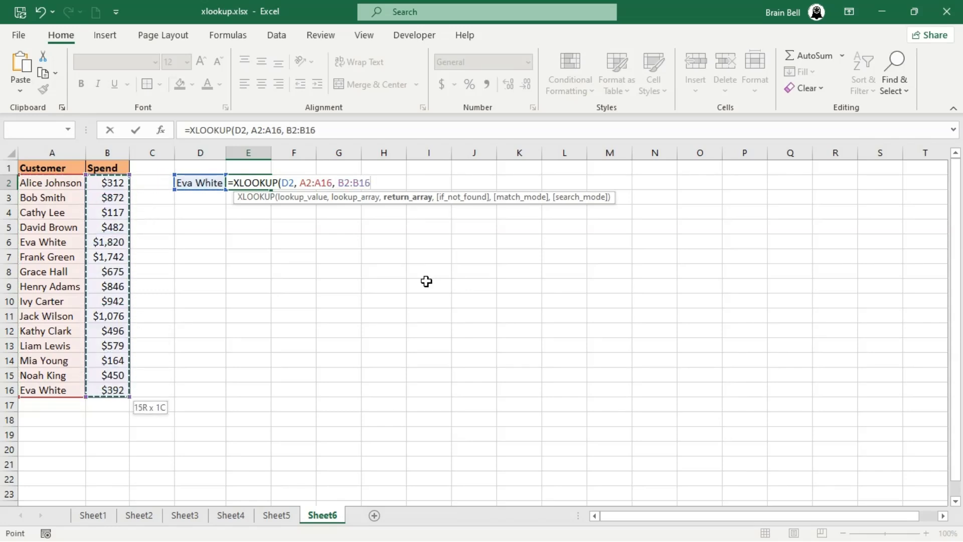
text())
key(Return)
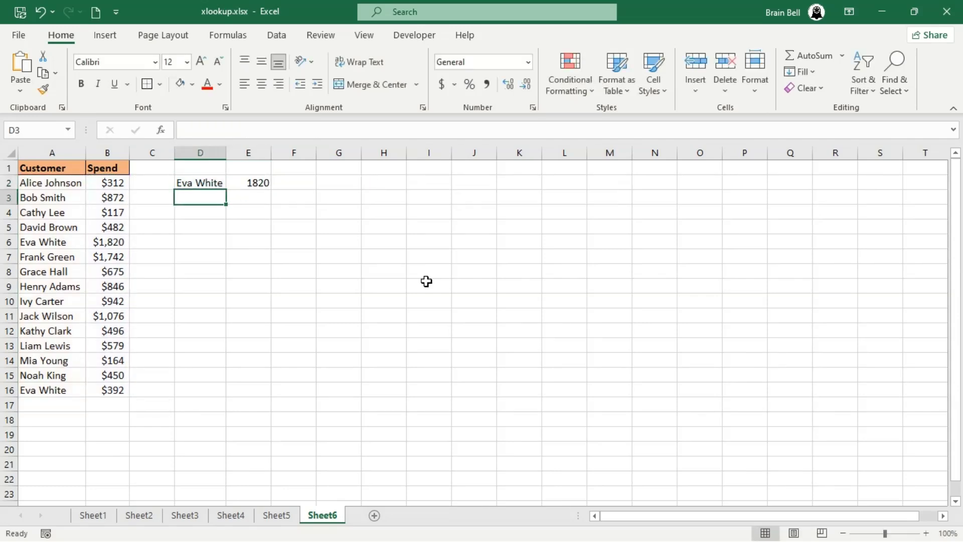
Step: Enter the same customer name in D3 and start an XLOOKUP formula in E3 with D3 as the lookup value
text(Eva White)
key(Tab)
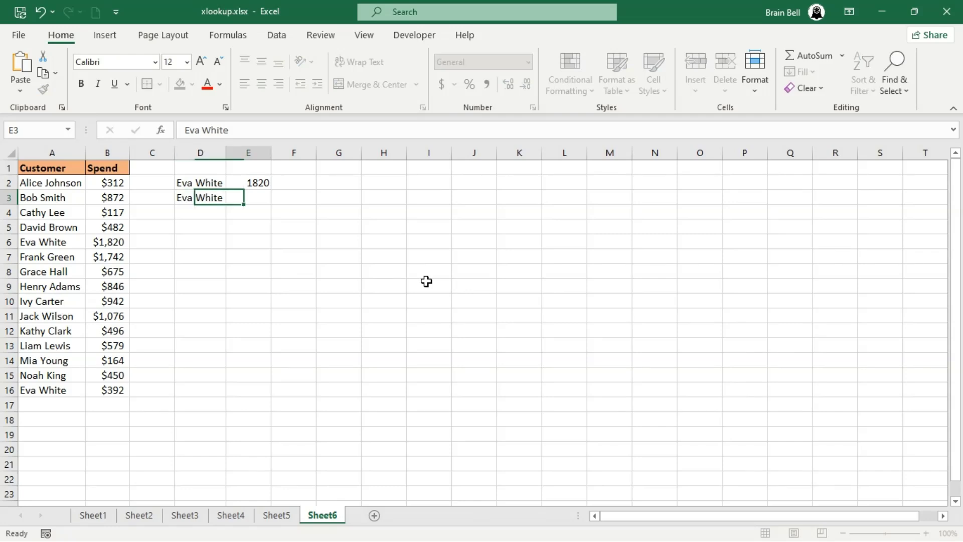
text(=X)
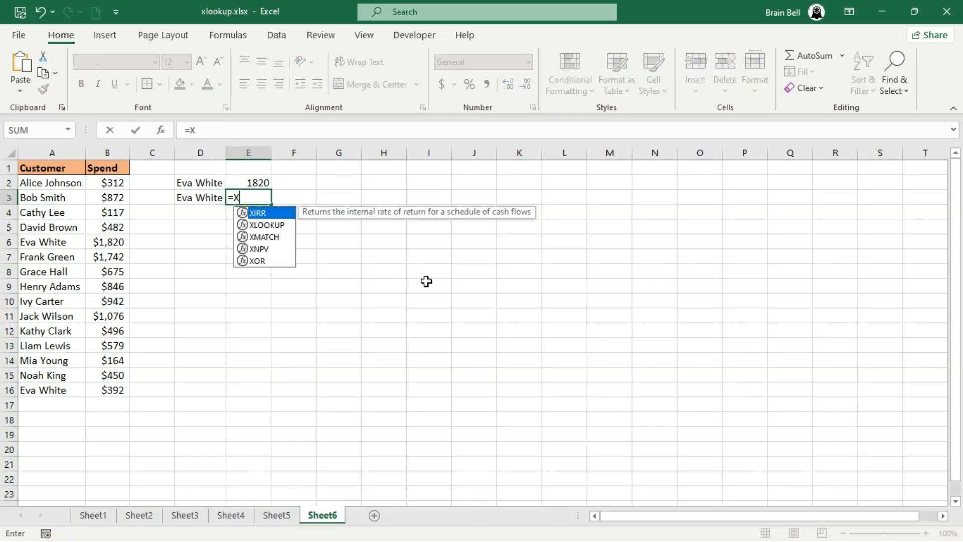
text(LOOKUP()
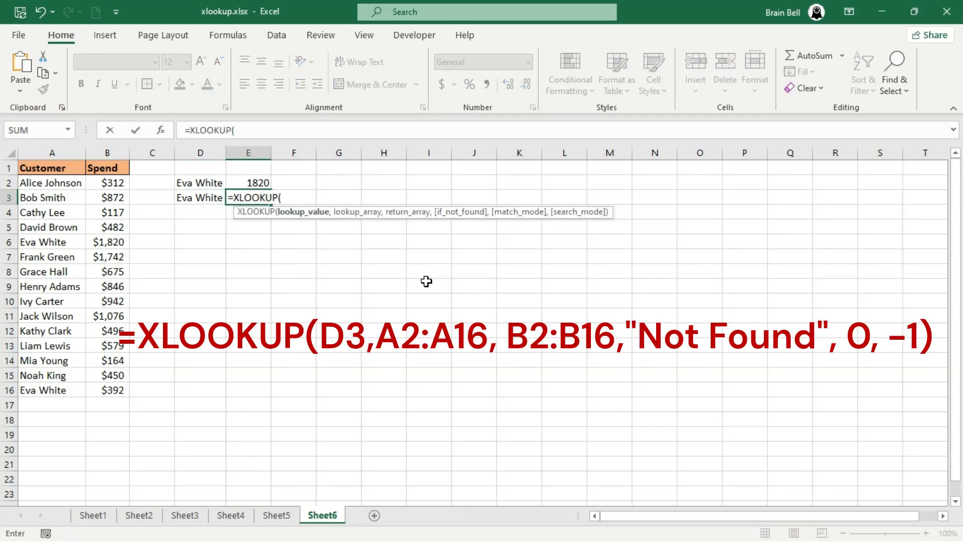
key(Left)
text(,)
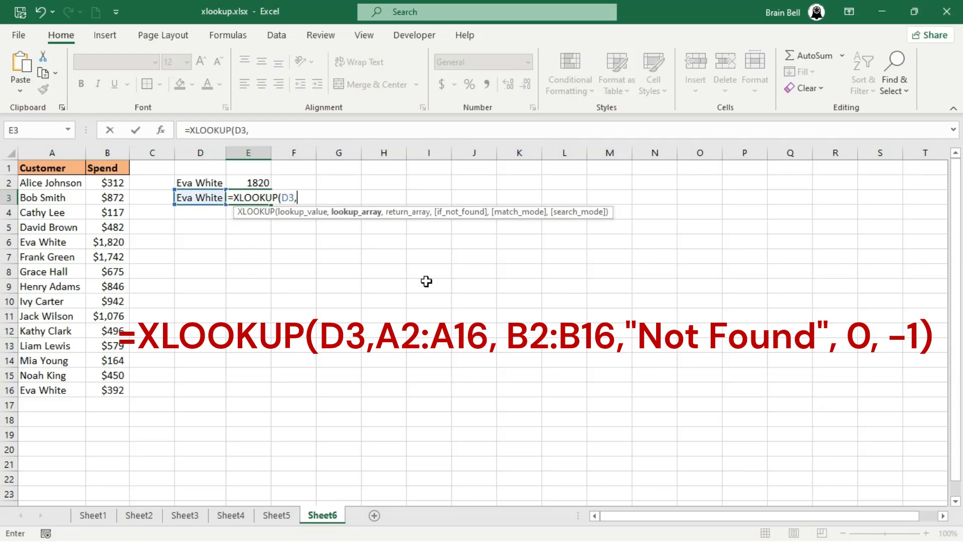
Step: Set the lookup array of the E3 formula to the customer names in A2:A16
key(Left)
key(Left)
key(Left)
key(Left)
key(Up)
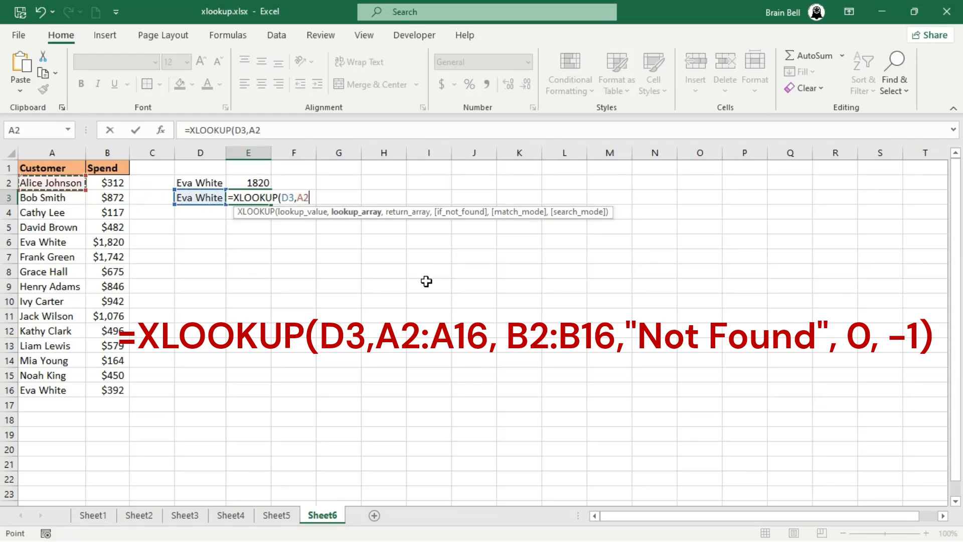
key(shift+Down)
key(shift+Down)
key(shift+Down)
key(shift+Down)
key(shift+Down)
key(shift+Down)
key(shift+Down)
key(shift+Down)
key(shift+Down)
key(shift+Down)
key(shift+Down)
key(shift+Down)
key(shift+Down)
key(shift+Down)
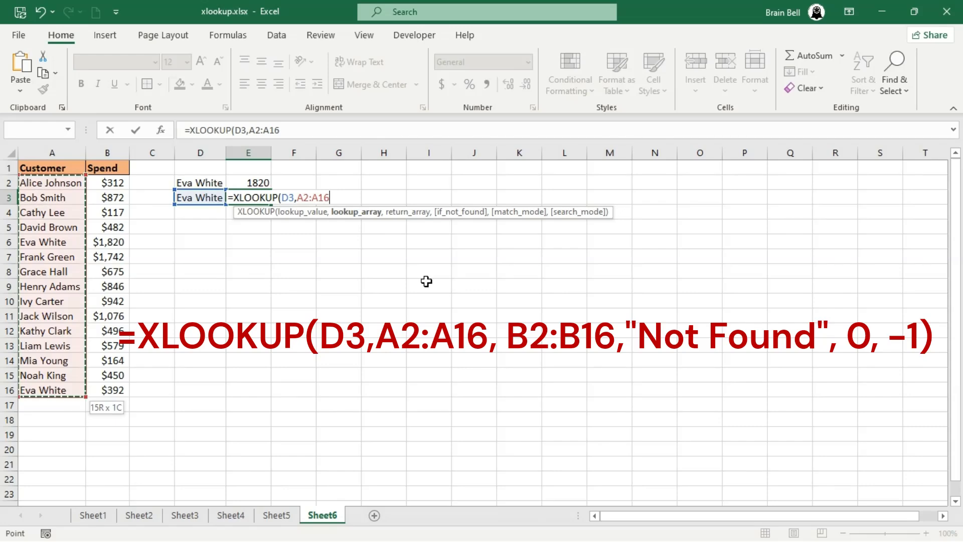
Step: Set the return array of the E3 formula to the spend values in B2:B16
text(,)
key(Left)
key(Left)
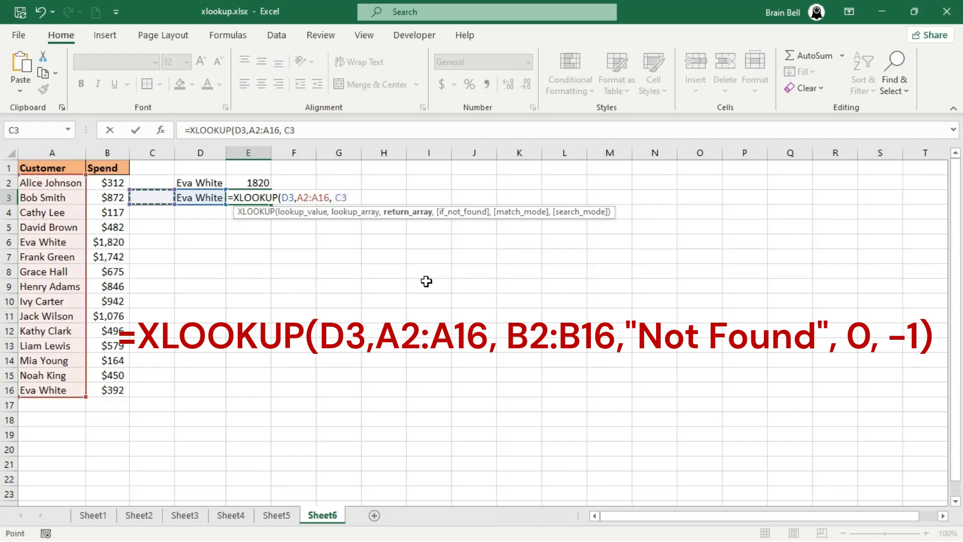
key(Left)
key(Up)
key(shift+Down)
key(shift+Down)
key(shift+Down)
key(shift+Down)
key(shift+Down)
key(shift+Down)
key(shift+Down)
key(shift+Down)
key(shift+Down)
key(shift+Down)
key(shift+Down)
key(shift+Down)
key(shift+Down)
key(shift+Down)
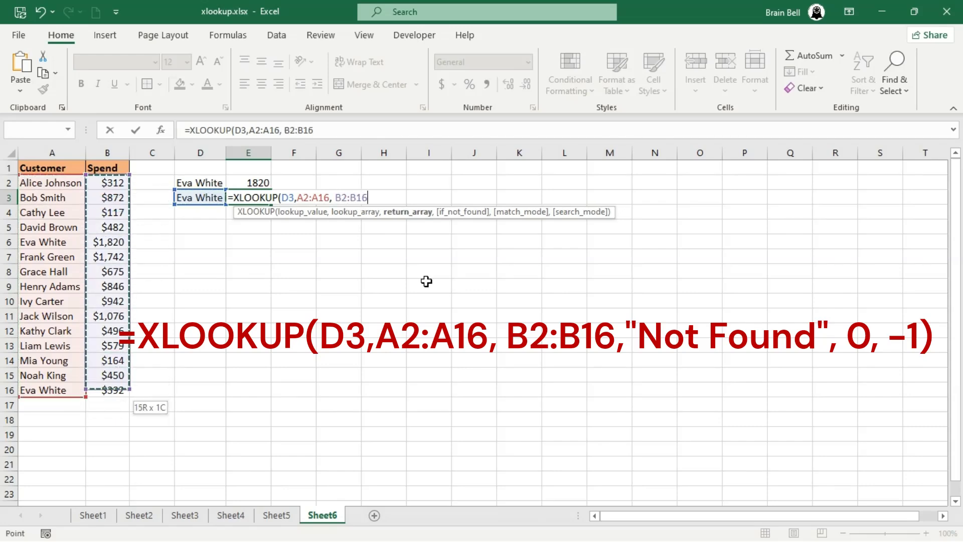
Step: Leave if_not_found and match mode empty in the E3 formula, and complete it with search mode -1, Search last-to-first
text(,)
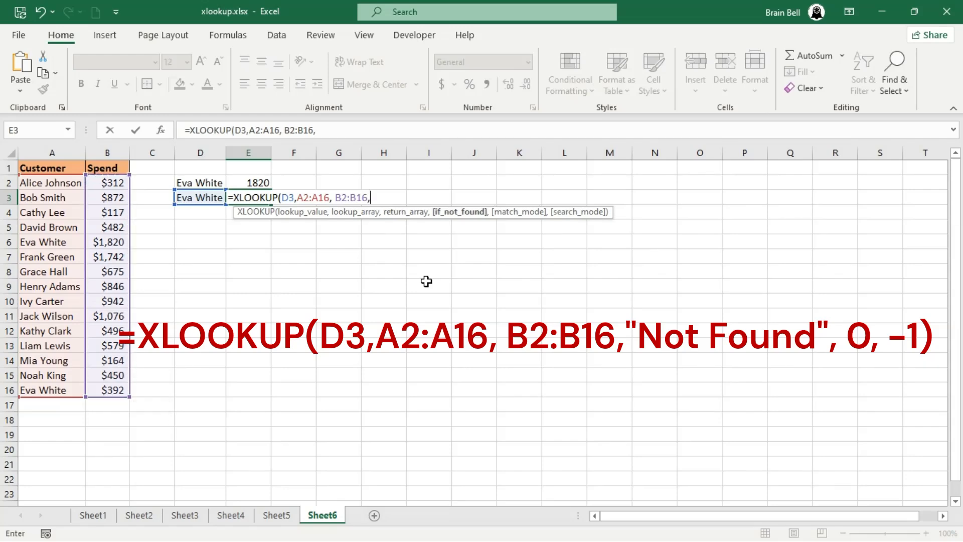
text(,)
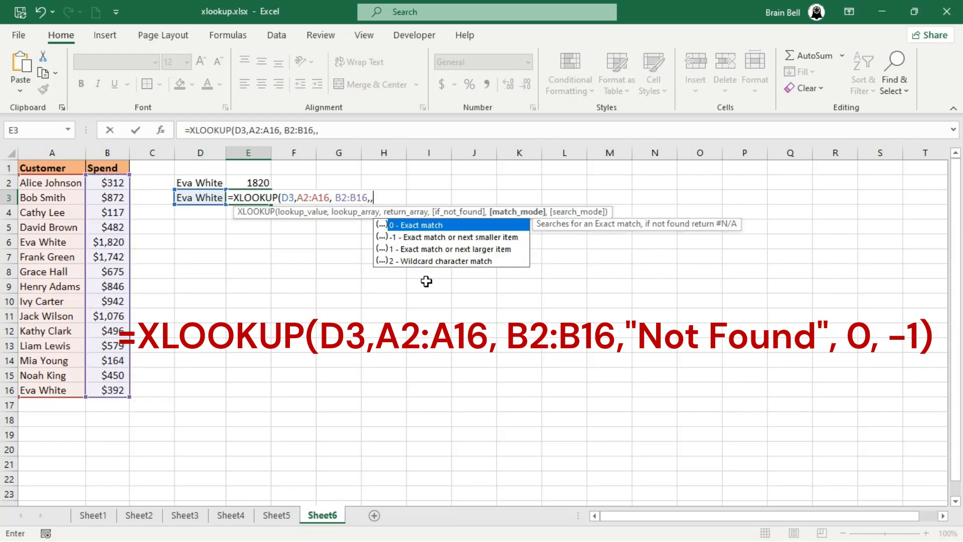
text(,)
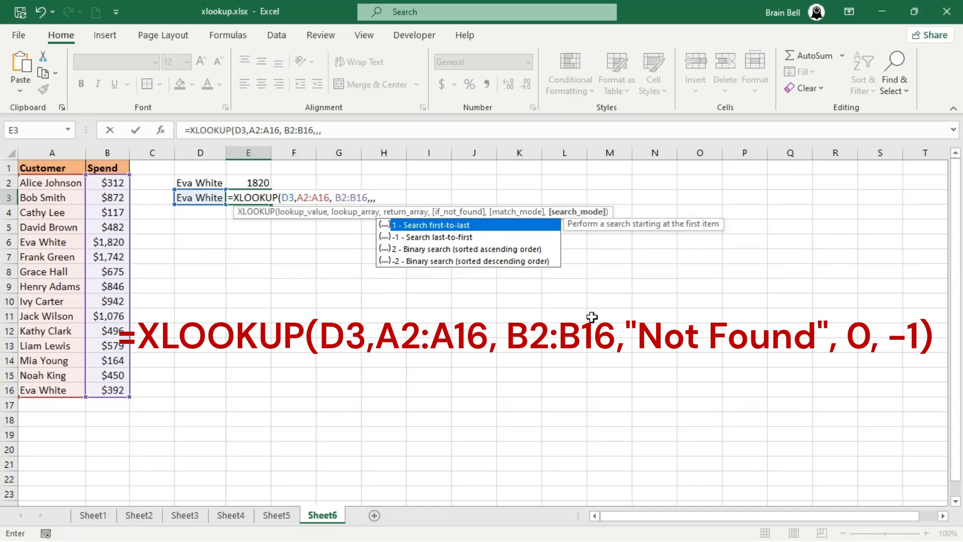
double_click(442, 237)
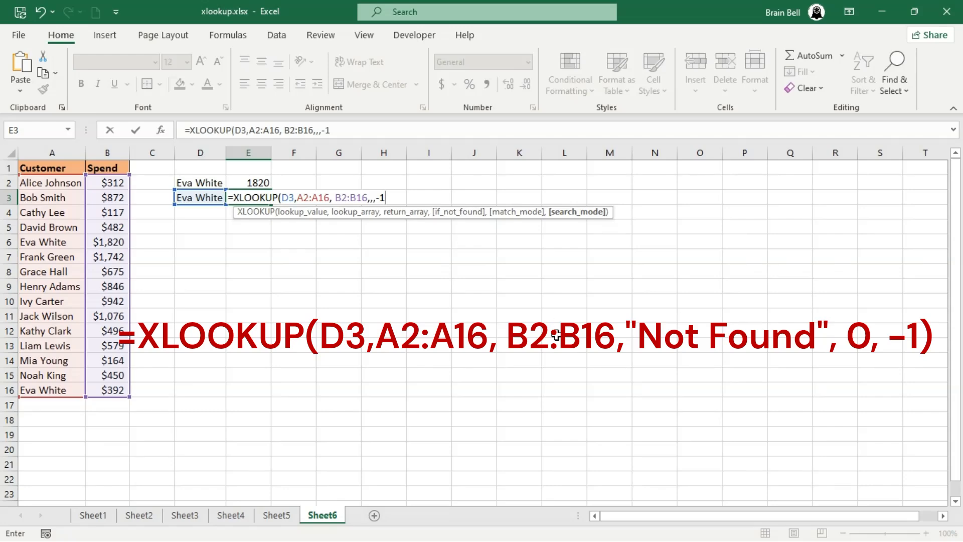
text())
key(Return)
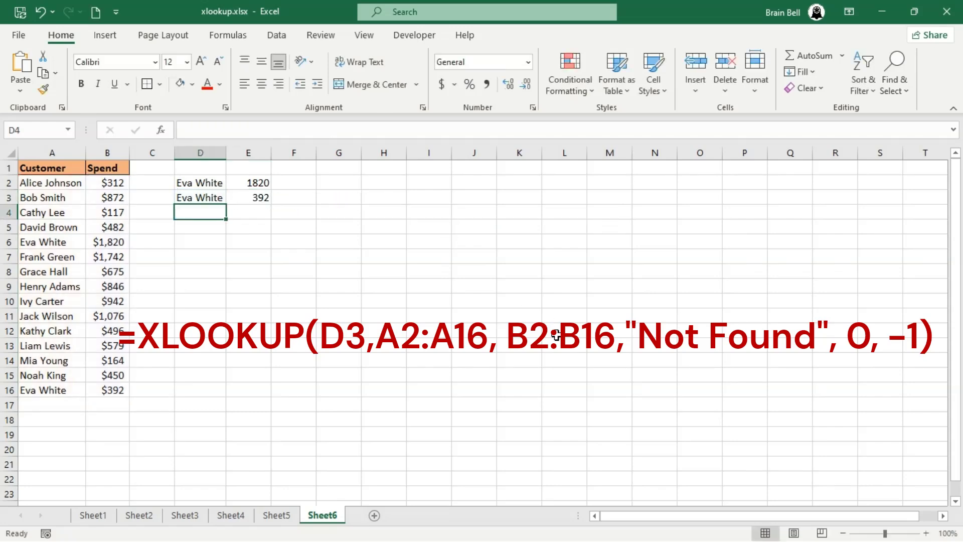
Step: Compare the lookup results in E3 and E2 with the customer's spend entries in B16 and B6
key(Up)
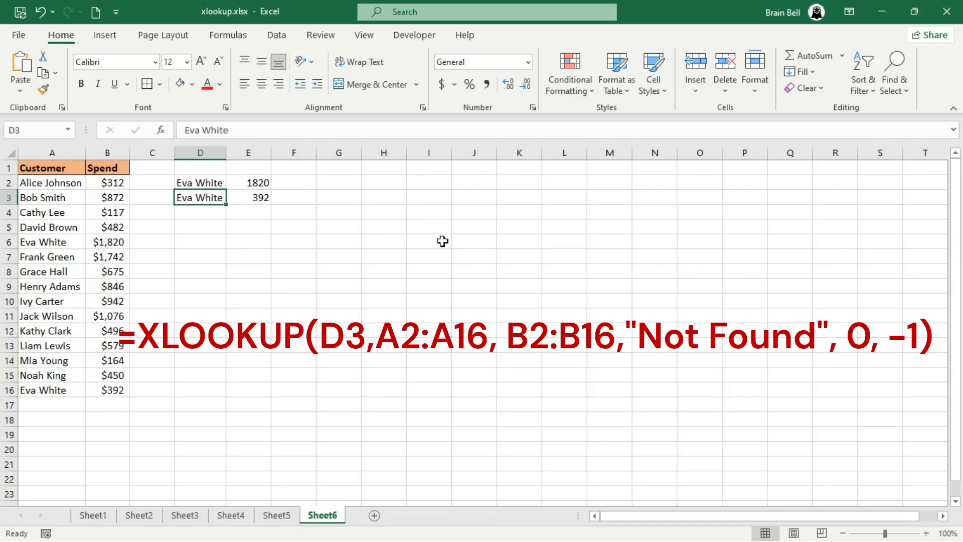
click(259, 199)
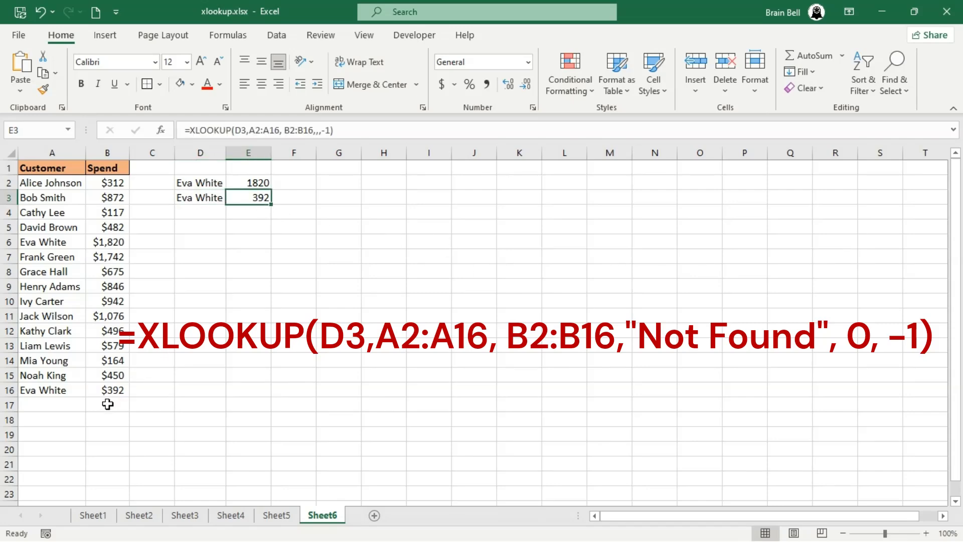
click(109, 392)
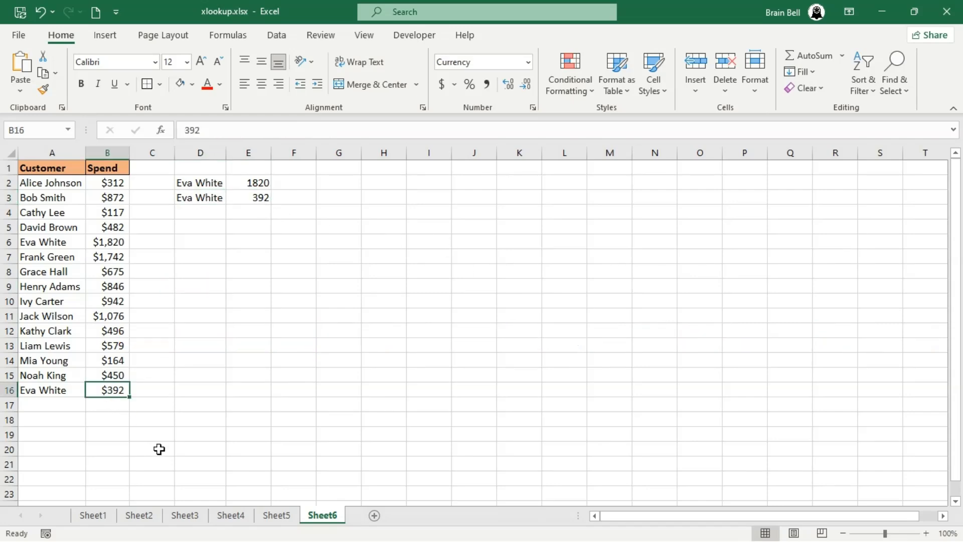
click(260, 183)
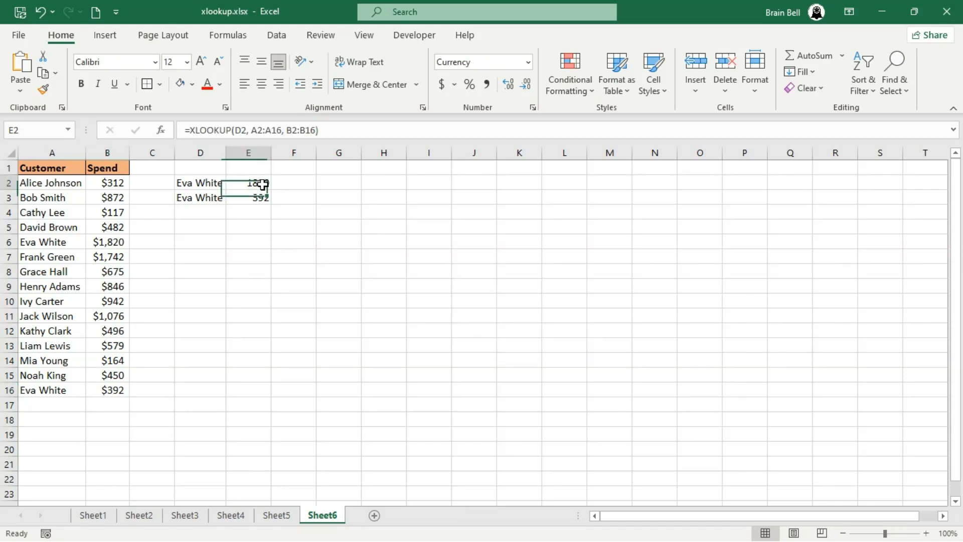
click(116, 243)
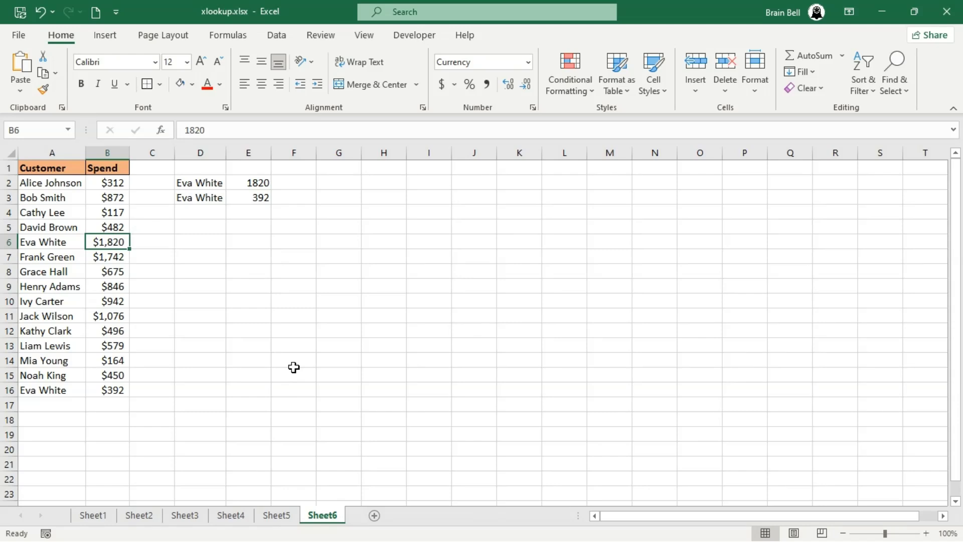